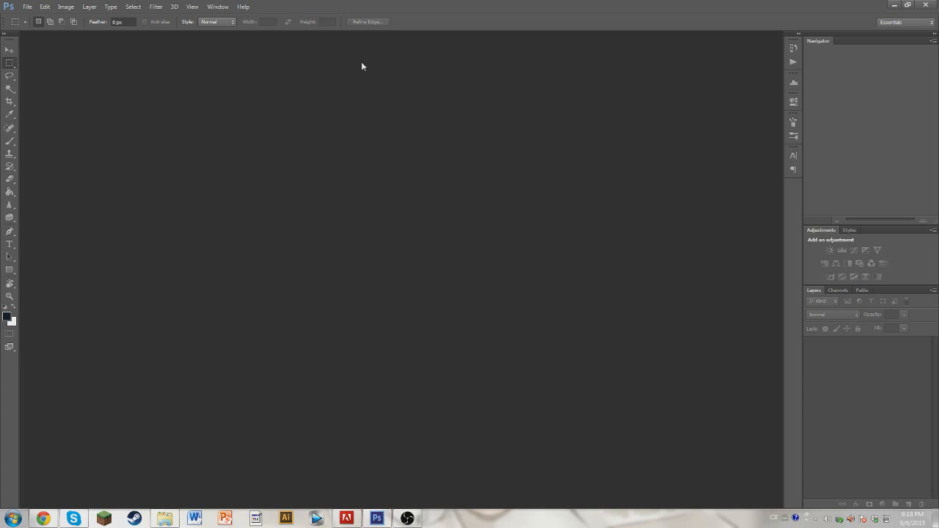
{"action": "left_click", "coordinate": [6, 51]}
{"action": "left_click", "coordinate": [45, 7]}
{"action": "left_click", "coordinate": [45, 6]}
{"action": "left_click", "coordinate": [27, 7]}
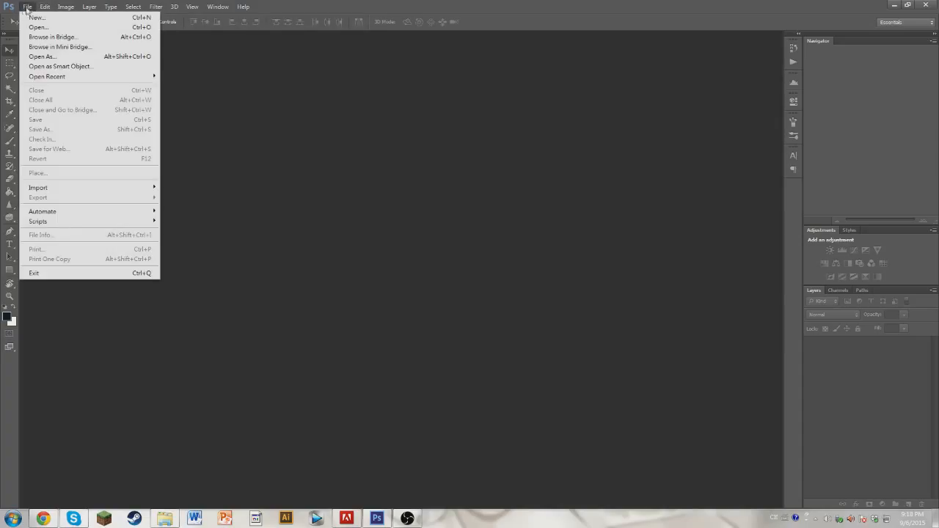
{"action": "left_click", "coordinate": [404, 148]}
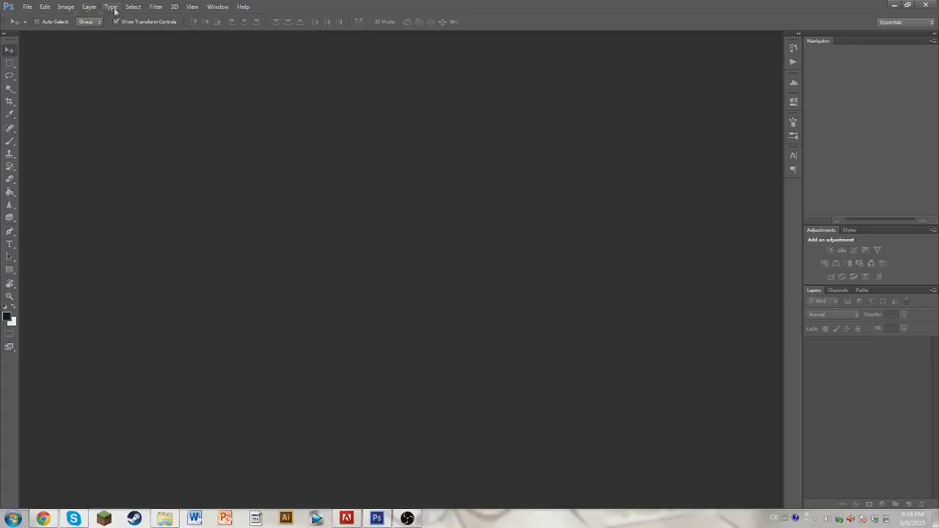
{"action": "left_click", "coordinate": [45, 8]}
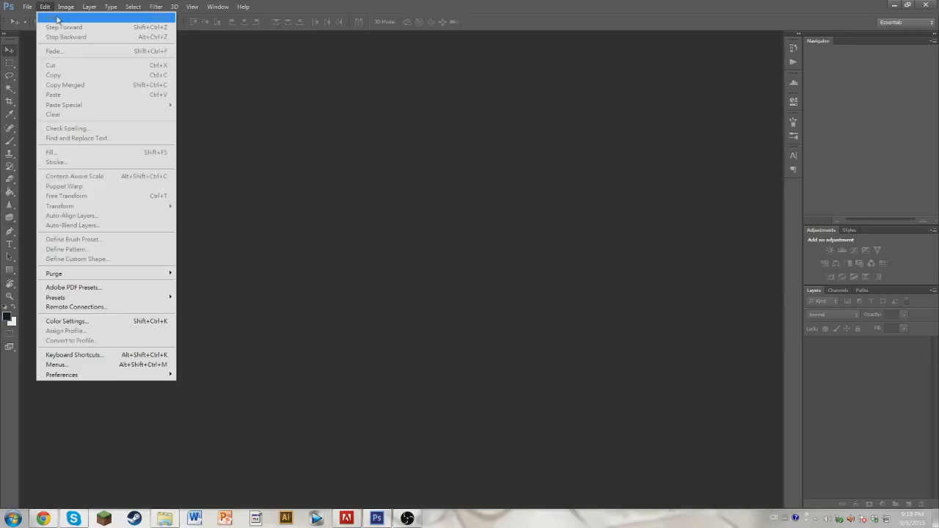
{"action": "left_click", "coordinate": [112, 130]}
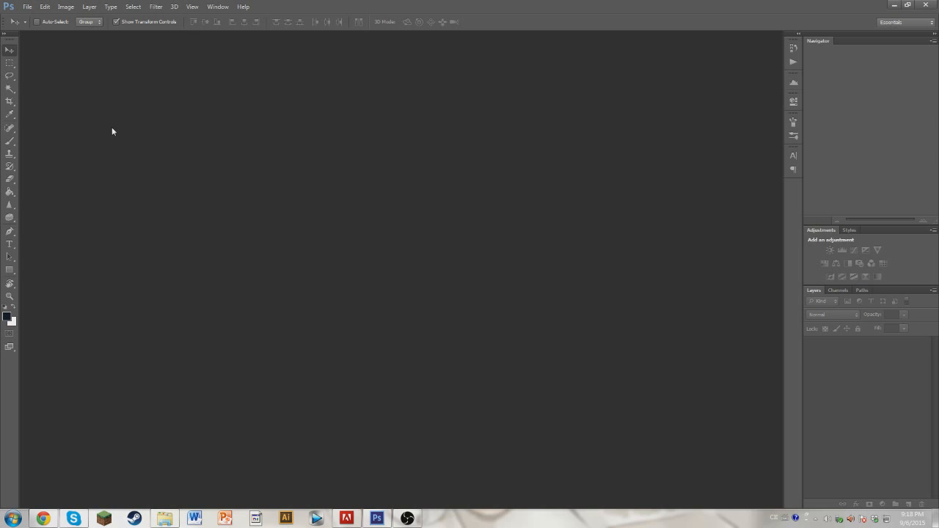
{"action": "left_click", "coordinate": [66, 9]}
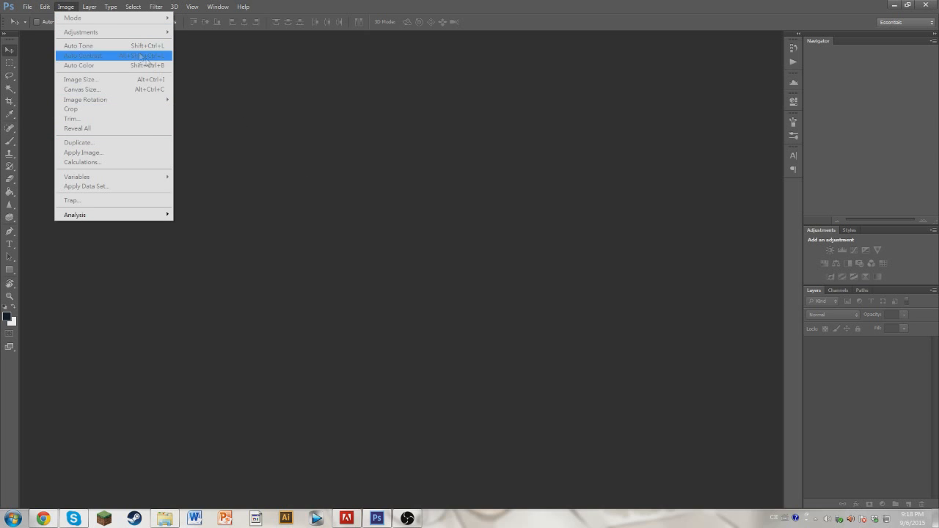
{"action": "left_click", "coordinate": [255, 61]}
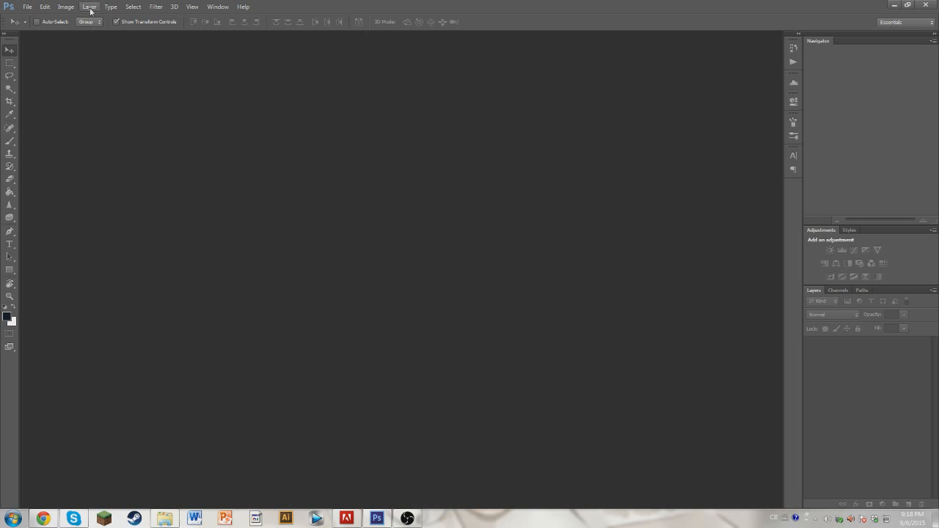
{"action": "left_click", "coordinate": [89, 8]}
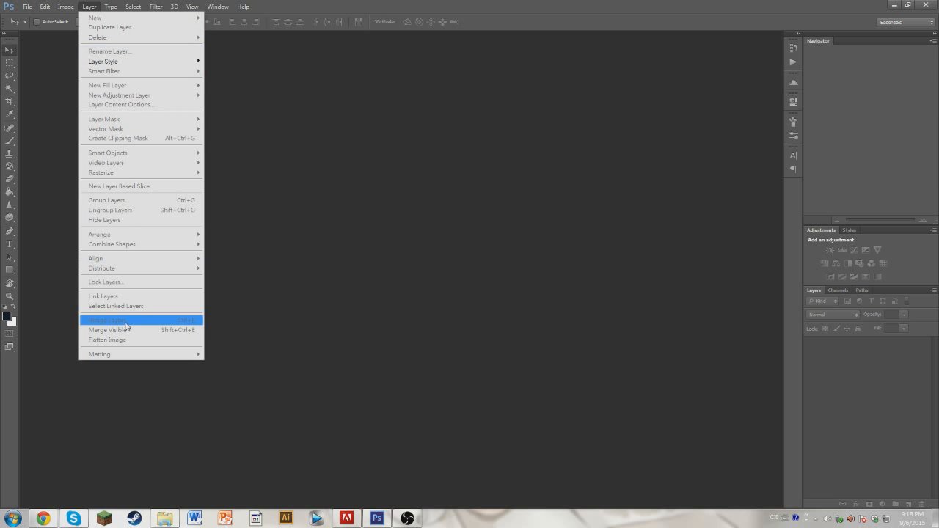
{"action": "left_click", "coordinate": [211, 327]}
{"action": "left_click", "coordinate": [89, 8]}
{"action": "left_click", "coordinate": [286, 112]}
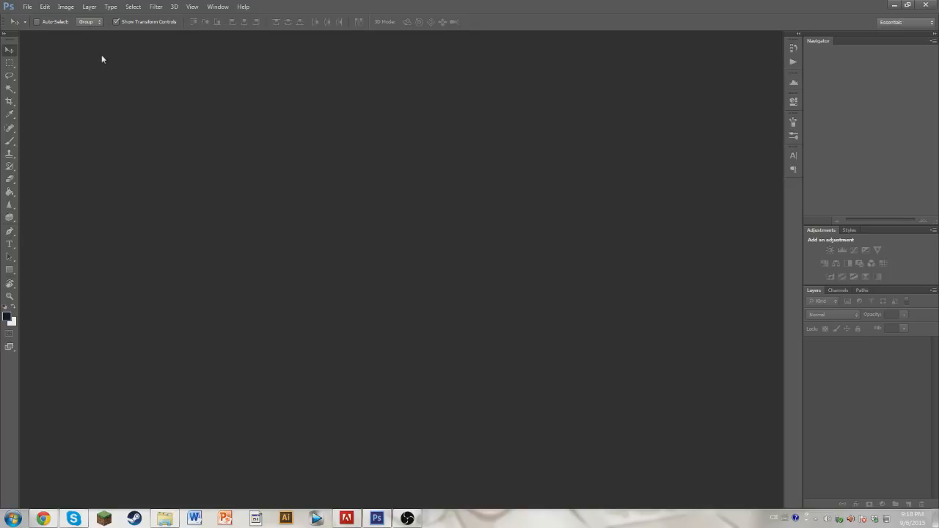
{"action": "left_click", "coordinate": [110, 7]}
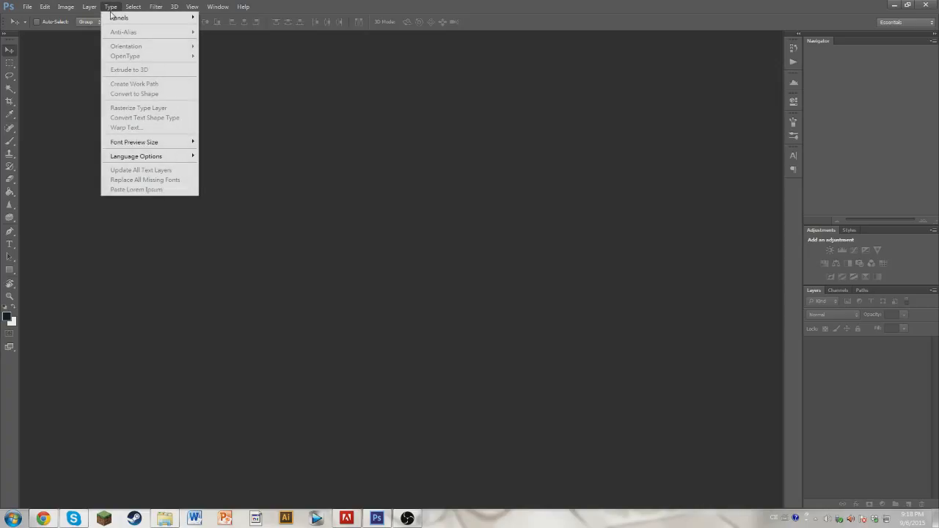
{"action": "left_click", "coordinate": [111, 9]}
{"action": "left_click", "coordinate": [130, 8]}
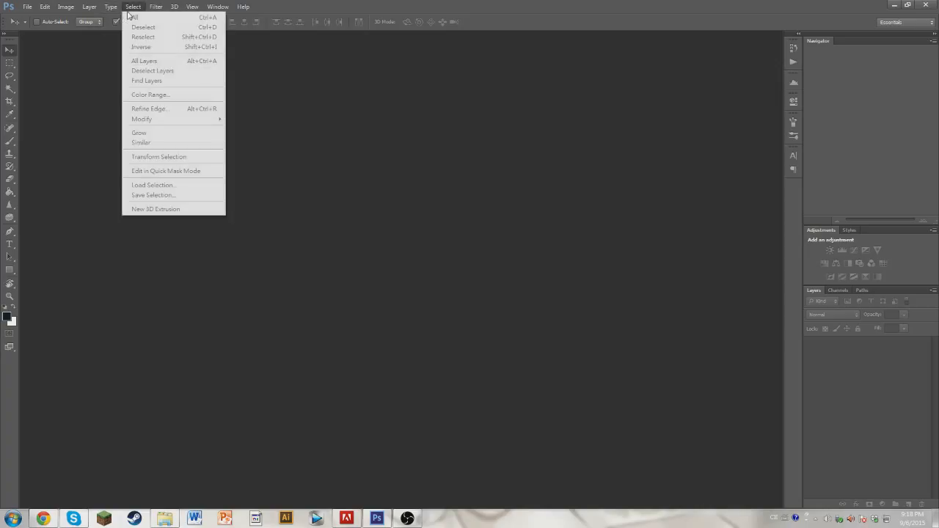
{"action": "left_click", "coordinate": [129, 11]}
{"action": "left_click", "coordinate": [10, 64]}
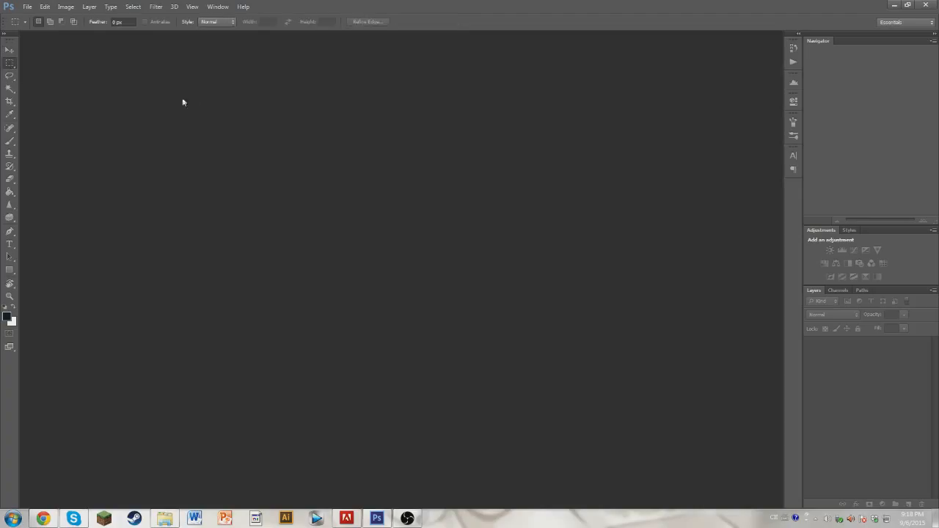
{"action": "left_click", "coordinate": [4, 51]}
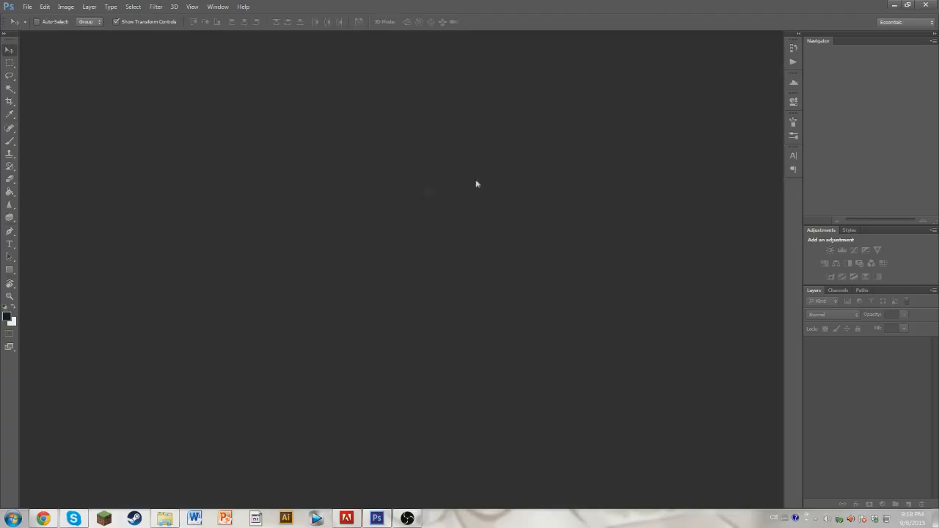
{"action": "left_click", "coordinate": [163, 10]}
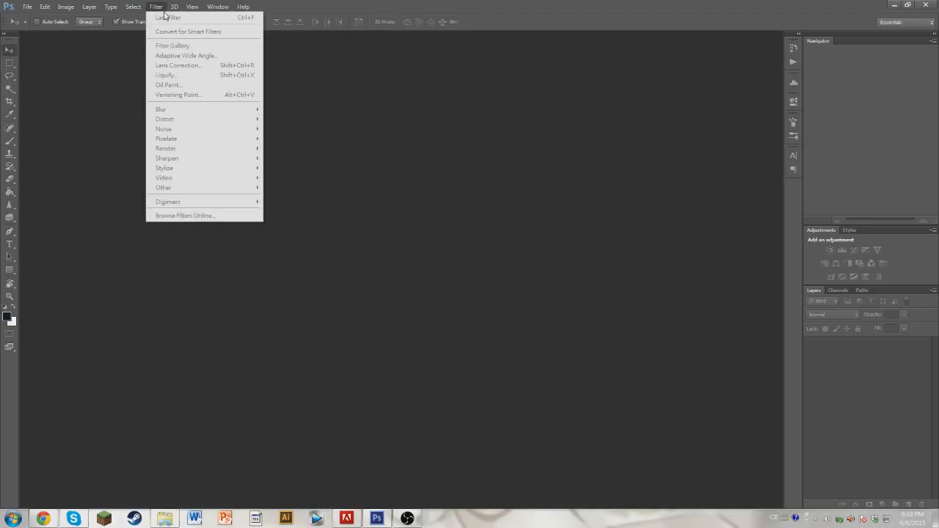
{"action": "left_click", "coordinate": [132, 9]}
{"action": "mouse_move", "coordinate": [156, 7]}
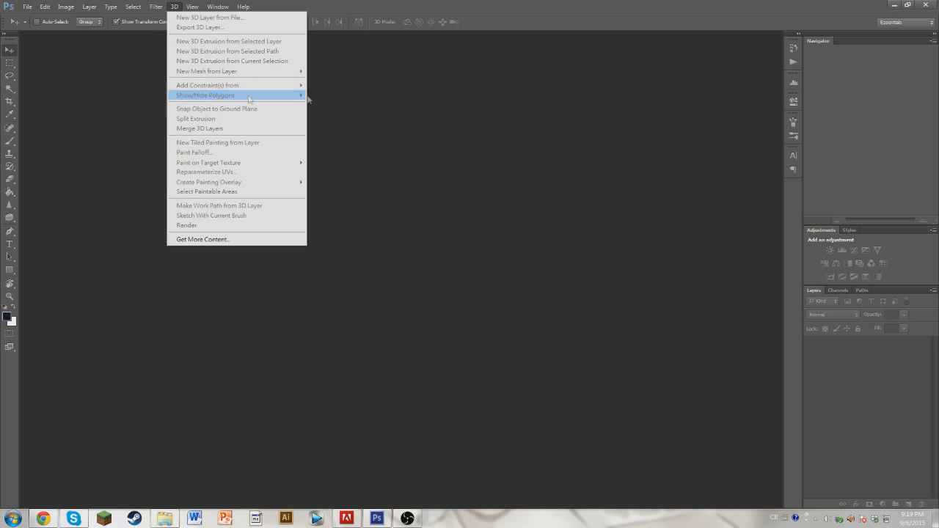
{"action": "left_click", "coordinate": [450, 90]}
{"action": "left_click", "coordinate": [188, 5]}
{"action": "left_click", "coordinate": [191, 6]}
{"action": "left_click", "coordinate": [192, 6]}
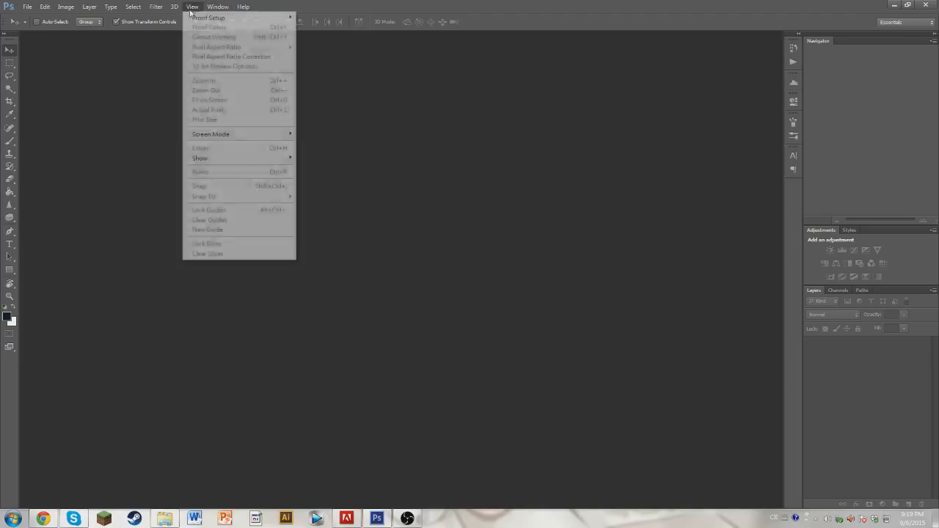
{"action": "mouse_move", "coordinate": [65, 6]}
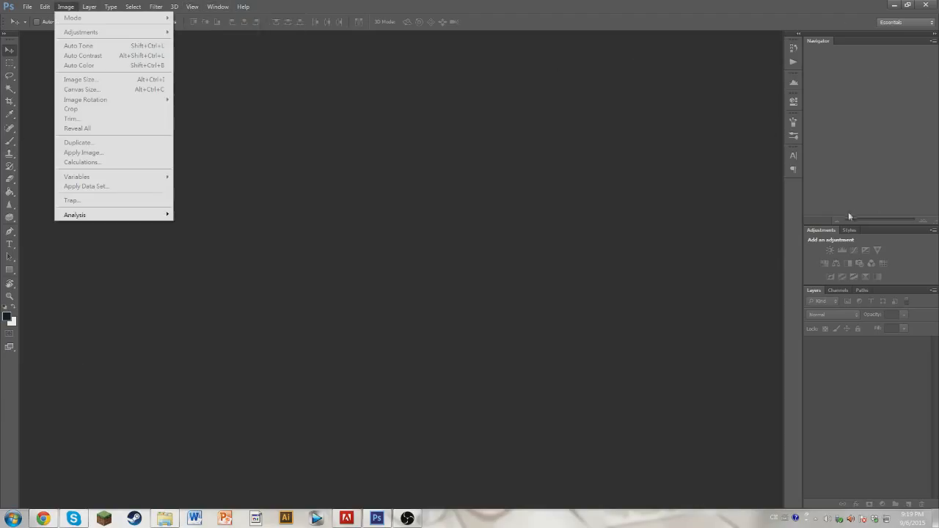
{"action": "mouse_move", "coordinate": [170, 10]}
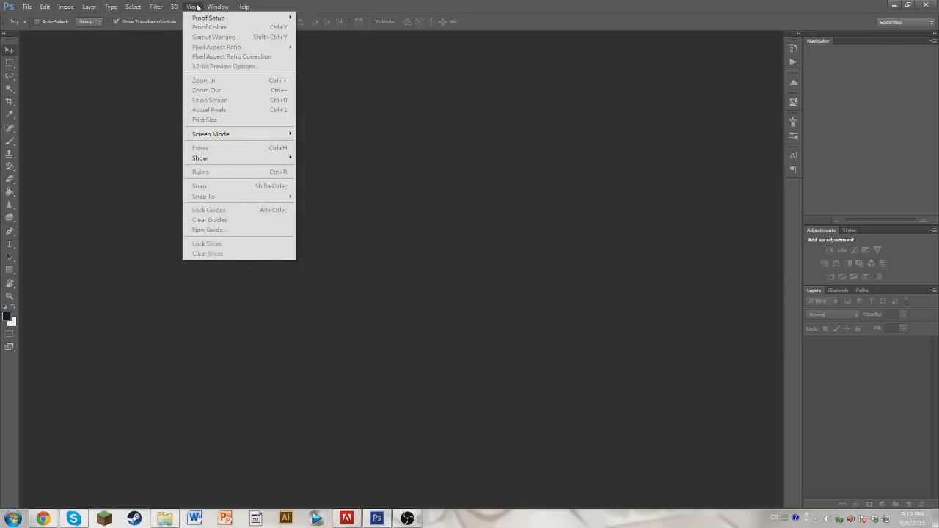
{"action": "mouse_move", "coordinate": [247, 138]}
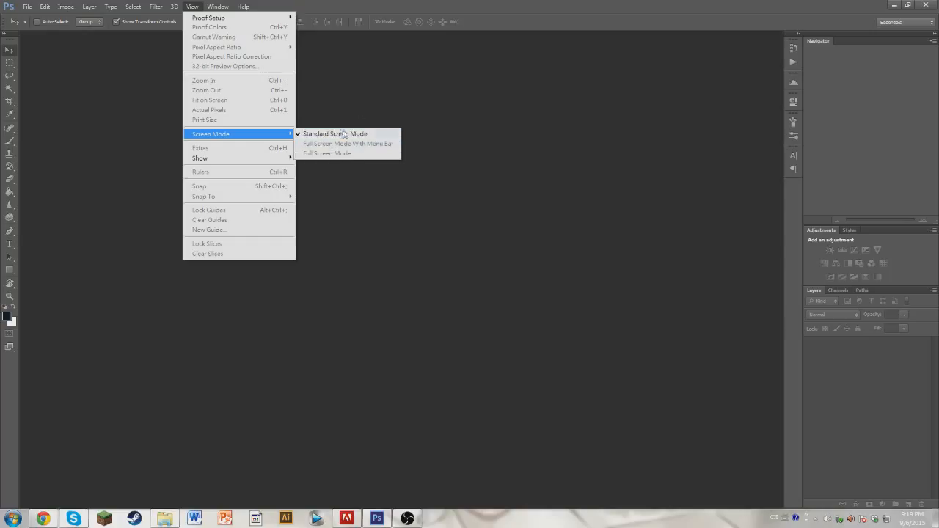
{"action": "left_click", "coordinate": [380, 91]}
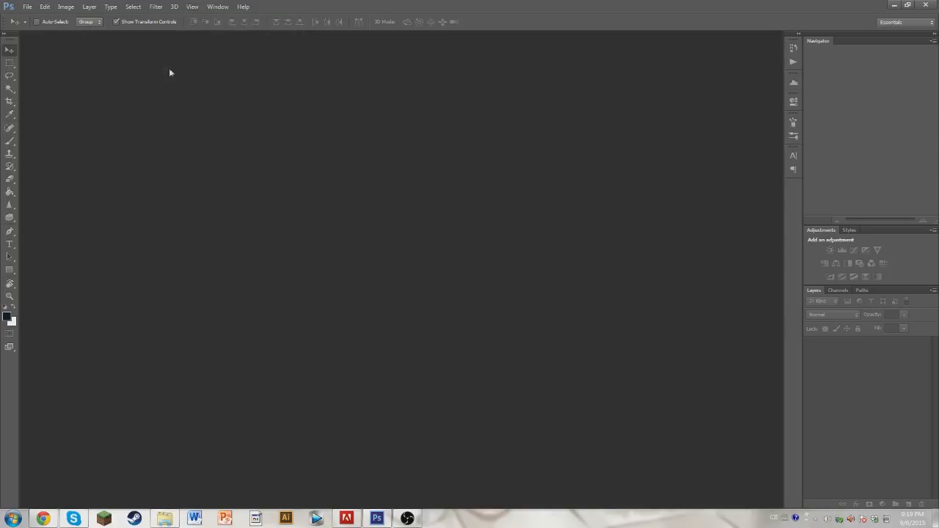
{"action": "left_click", "coordinate": [242, 7]}
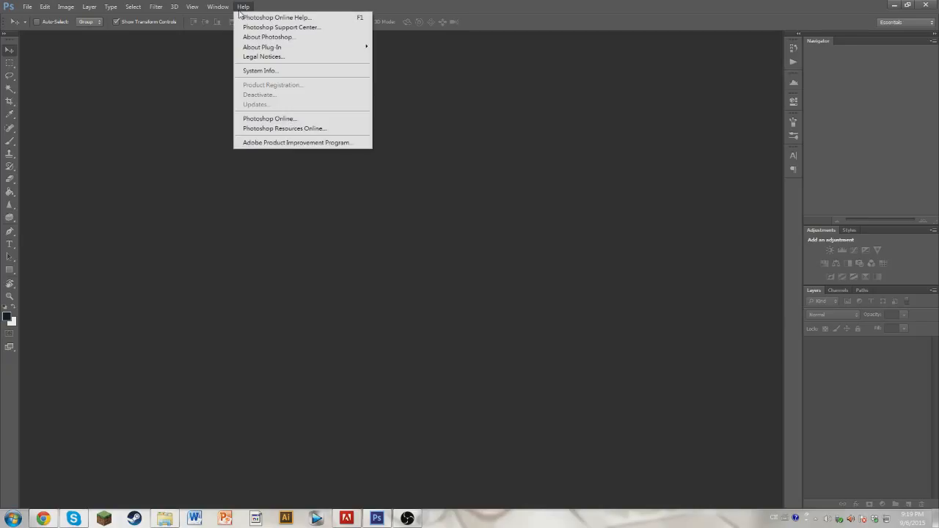
{"action": "left_click", "coordinate": [244, 9]}
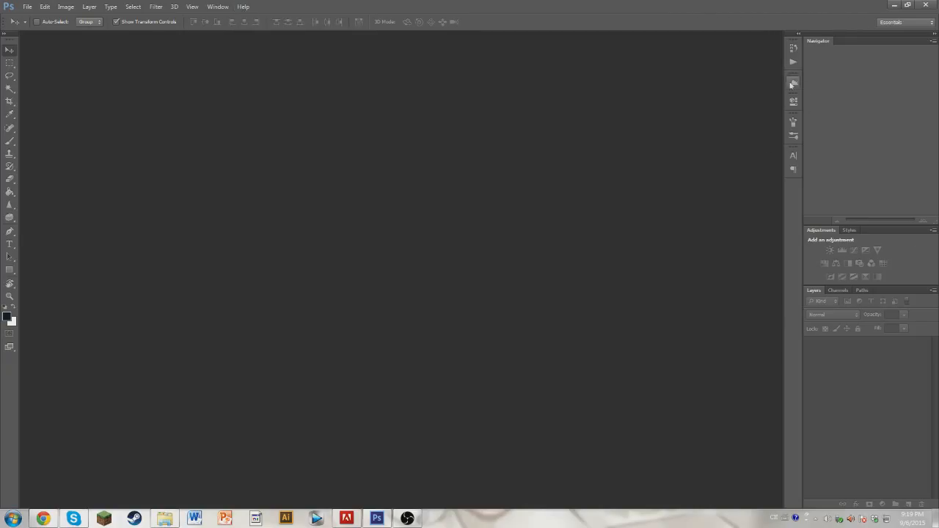
Step: Expand the collapsed column of panels to view its contents, and collapse it again
{"action": "left_click", "coordinate": [799, 34]}
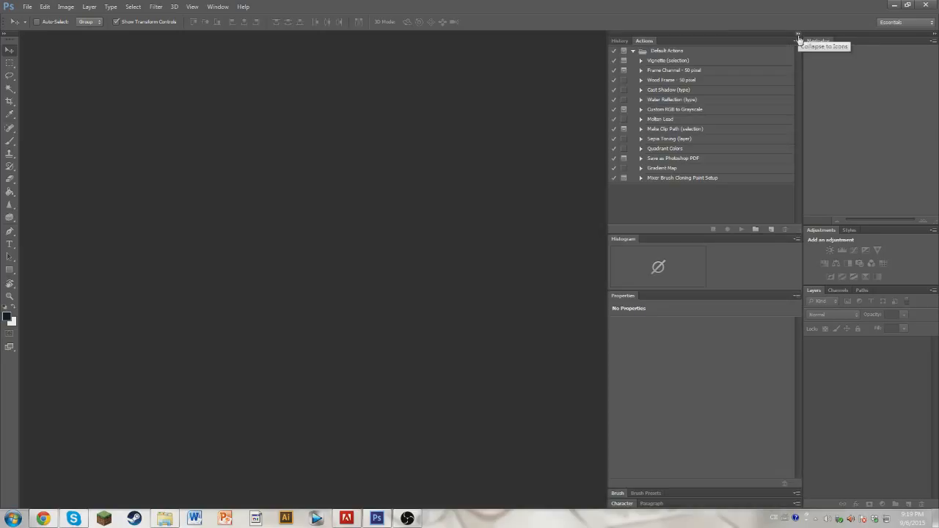
{"action": "left_click", "coordinate": [799, 34]}
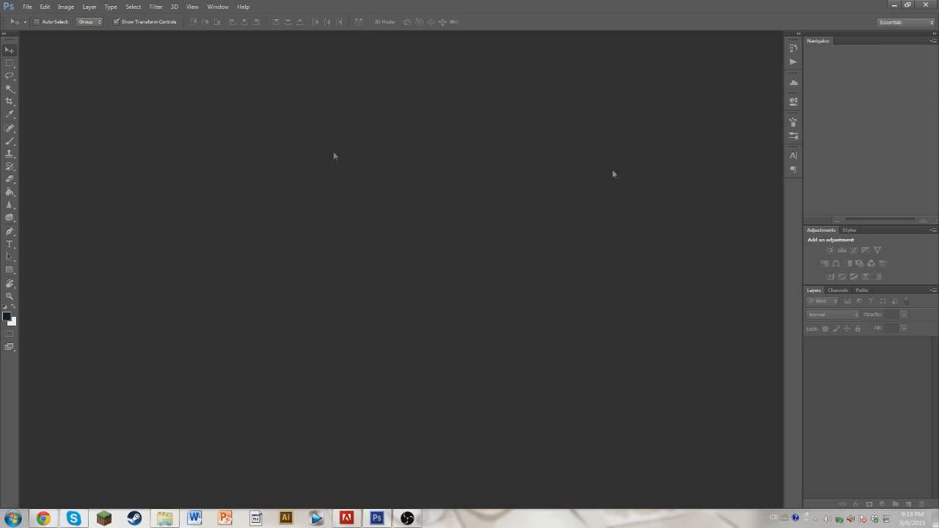
{"action": "left_click", "coordinate": [30, 11]}
{"action": "left_click", "coordinate": [35, 18]}
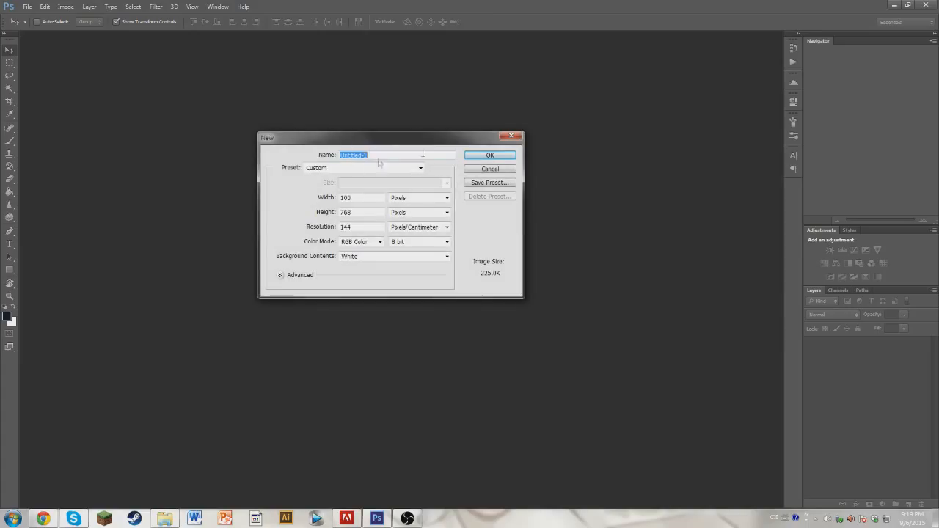
{"action": "left_click", "coordinate": [507, 138]}
Step: Open the existing PNG image whose file name contains "Destop Wallpaper"
{"action": "left_click", "coordinate": [32, 10]}
{"action": "left_click", "coordinate": [48, 28]}
{"action": "double_click", "coordinate": [384, 151]}
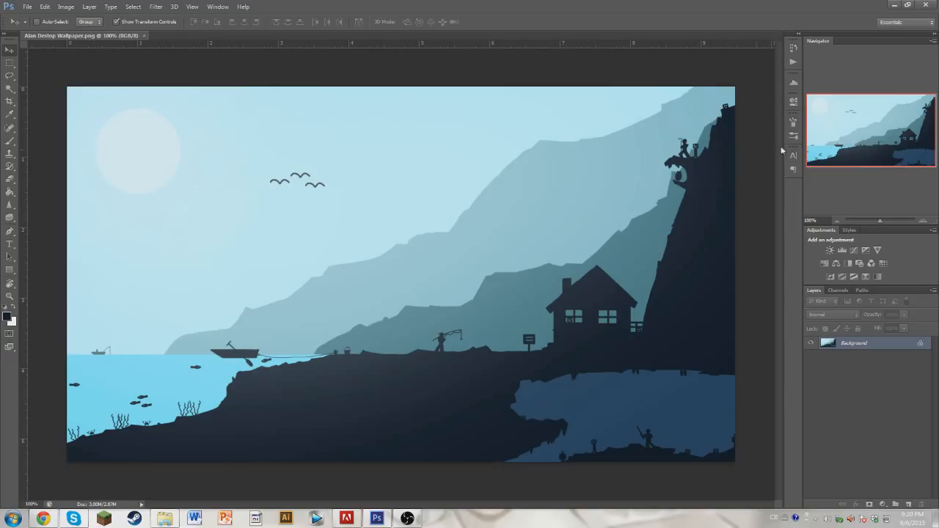
Step: Zoom the wallpaper image to 400% and pan along the distant mountain ridge with the Hand tool
{"action": "key", "text": "ctrl+plus"}
{"action": "key", "text": "ctrl+plus"}
{"action": "key", "text": "ctrl+plus"}
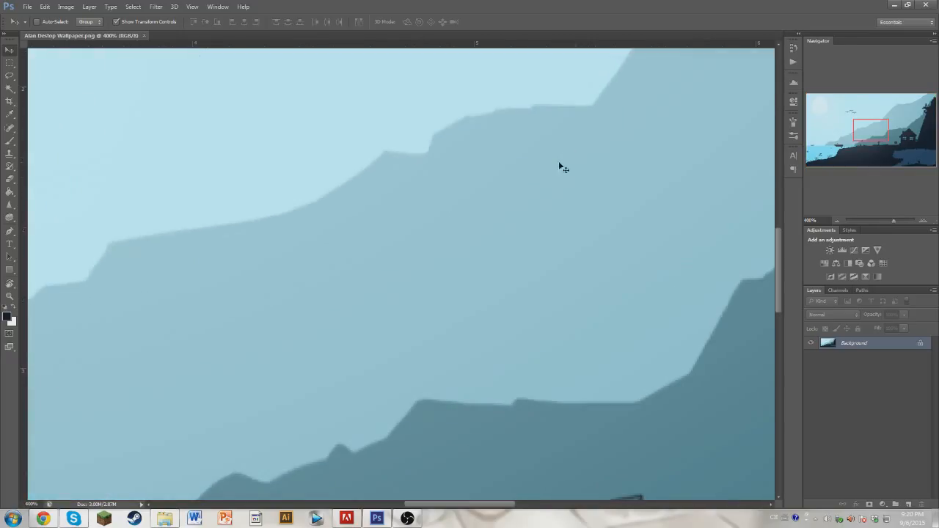
{"action": "key", "text": "h"}
{"action": "key", "text": "v"}
{"action": "key", "text": "h"}
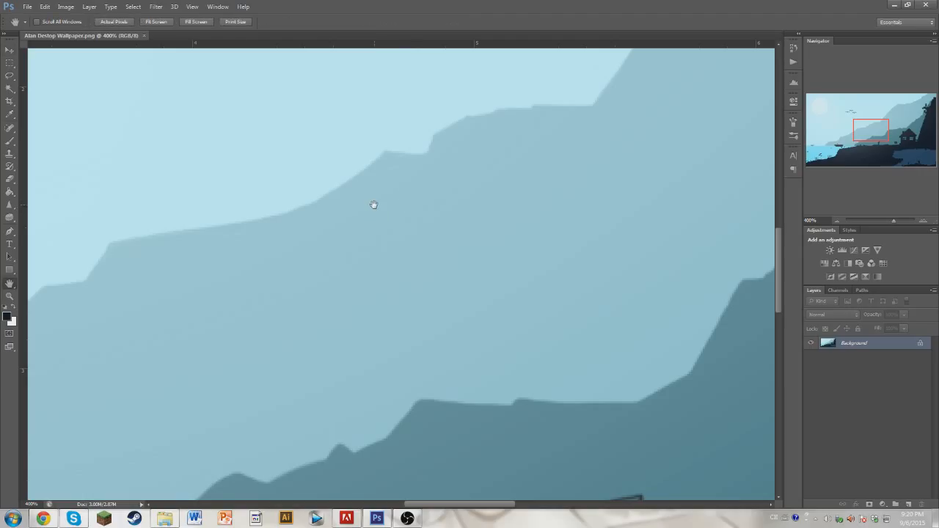
{"action": "left_click_drag", "start_coordinate": [325, 210], "coordinate": [403, 231]}
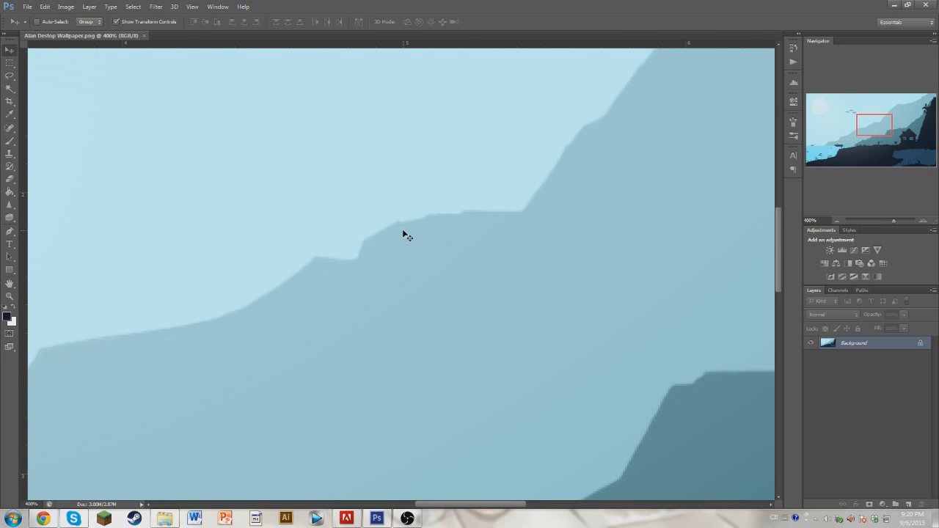
Step: Shift the magnified view to another area using the Navigator preview, and return the zoom to 100%
{"action": "left_click_drag", "start_coordinate": [876, 122], "coordinate": [845, 133]}
{"action": "key", "text": "ctrl+minus"}
{"action": "key", "text": "ctrl+minus"}
{"action": "key", "text": "ctrl+minus"}
{"action": "key", "text": "ctrl+minus"}
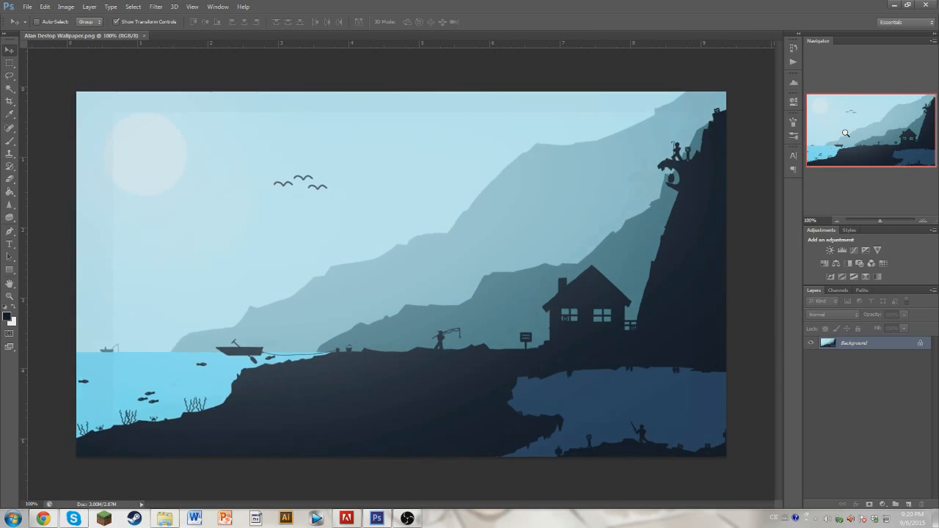
{"action": "key", "text": "ctrl+plus"}
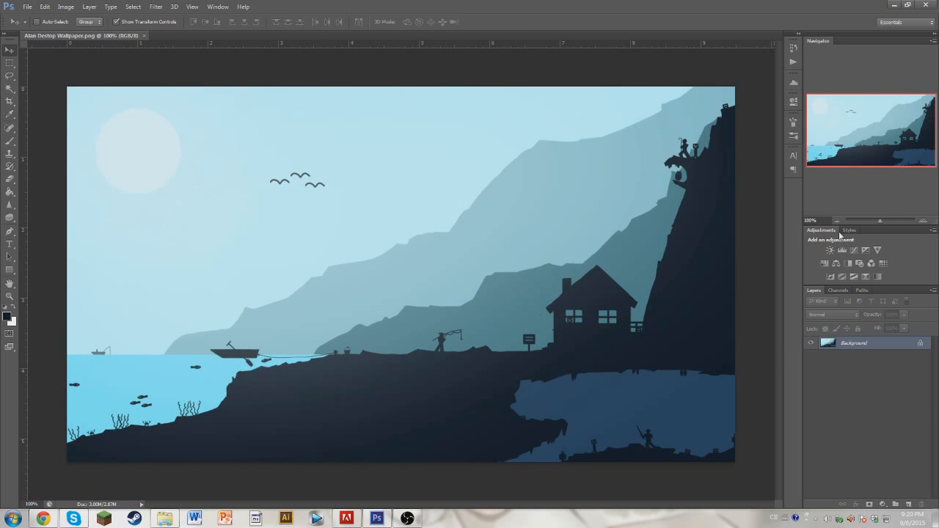
Step: Add a Brightness/Contrast adjustment layer above the Background with brightness about -35 and contrast about 47
{"action": "left_click", "coordinate": [837, 265]}
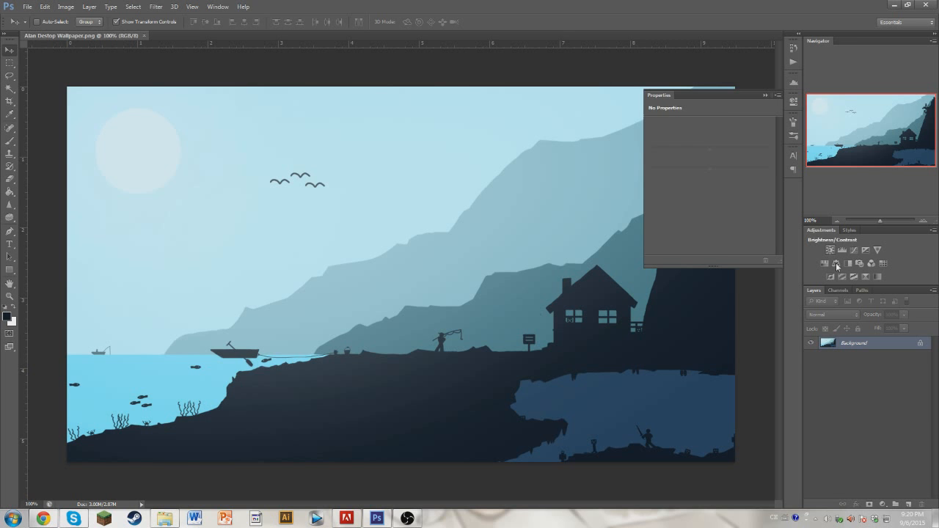
{"action": "left_click_drag", "start_coordinate": [730, 170], "coordinate": [696, 151]}
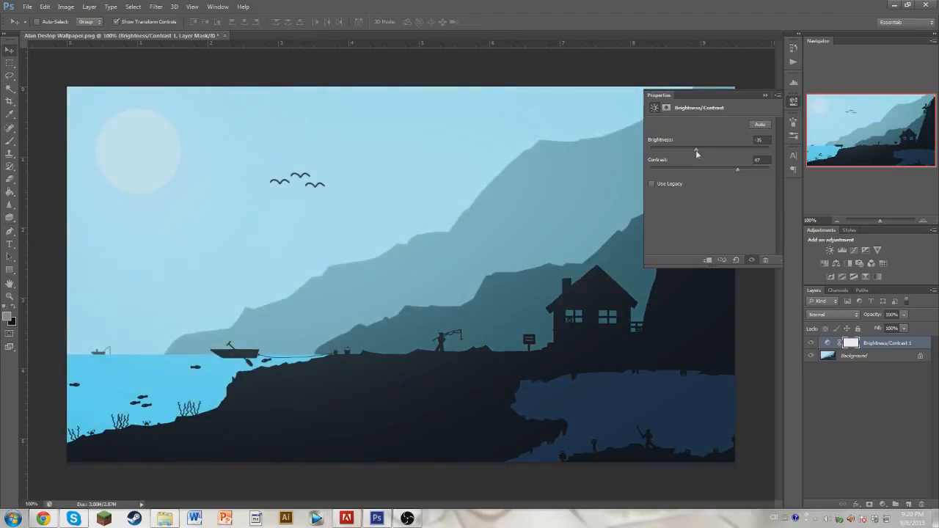
{"action": "left_click", "coordinate": [766, 96]}
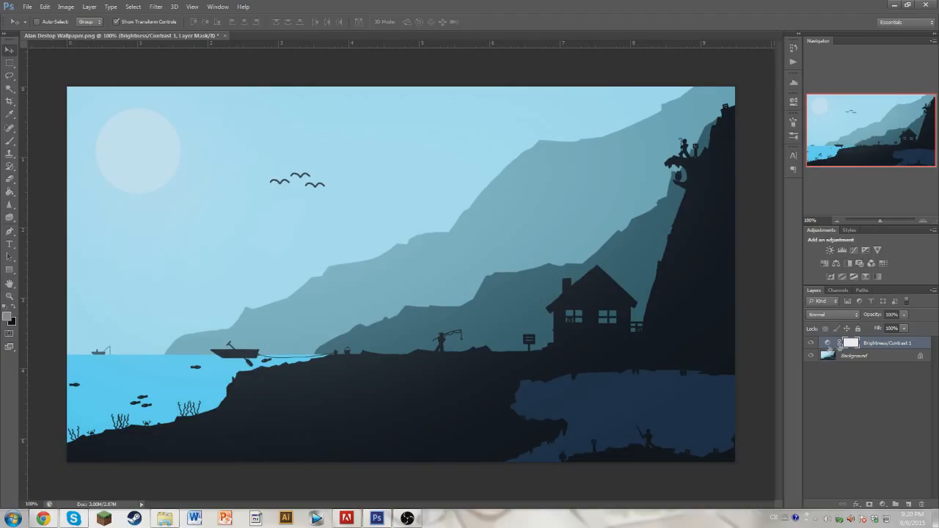
Step: Toggle the Brightness/Contrast layer's visibility to compare its effect, and delete that adjustment layer
{"action": "left_click", "coordinate": [811, 344]}
{"action": "left_click", "coordinate": [812, 343]}
{"action": "left_click", "coordinate": [812, 343]}
{"action": "left_click", "coordinate": [812, 343]}
{"action": "left_click", "coordinate": [894, 345]}
{"action": "key", "text": "Delete"}
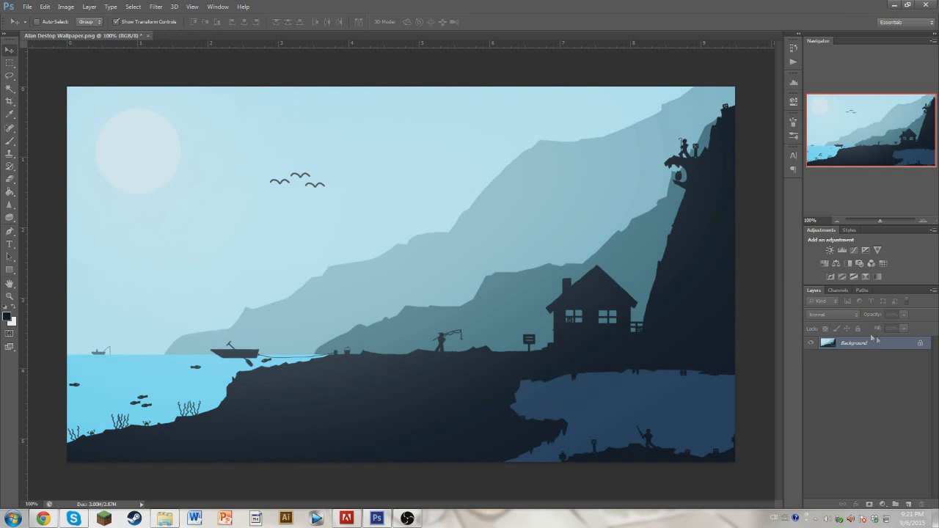
Step: Try a Hue/Saturation adjustment layer, shifting hue to -180 and +9, changing saturation and strongly lowering lightness, and delete the layer
{"action": "left_click", "coordinate": [824, 264]}
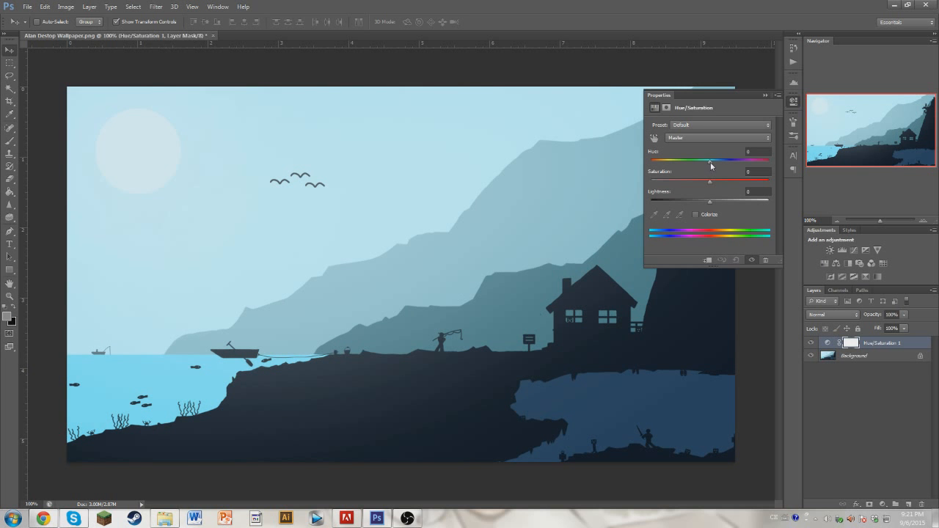
{"action": "left_click_drag", "start_coordinate": [712, 165], "coordinate": [647, 167]}
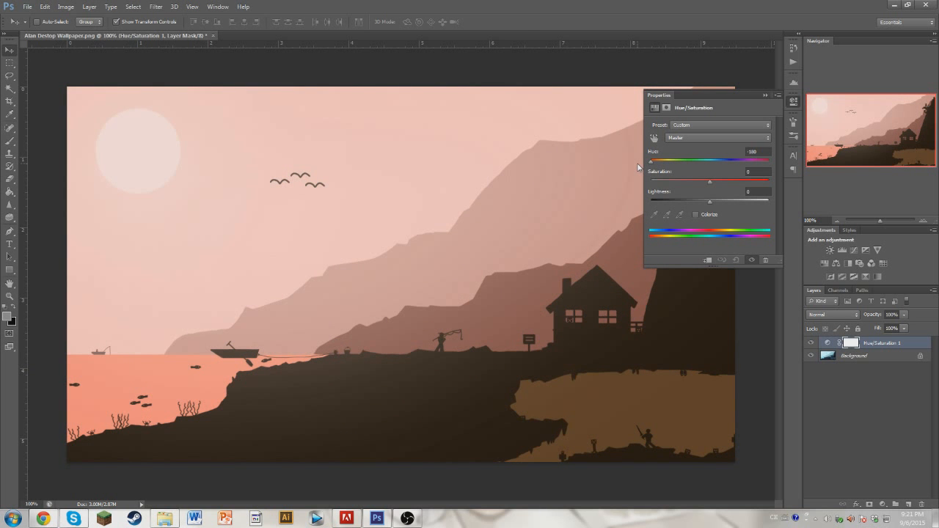
{"action": "left_click_drag", "start_coordinate": [650, 166], "coordinate": [784, 191]}
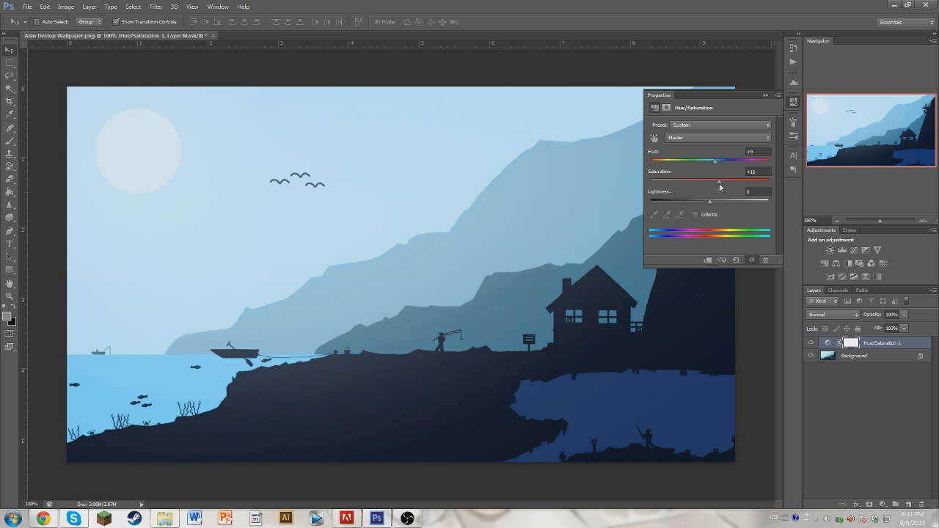
{"action": "left_click_drag", "start_coordinate": [711, 201], "coordinate": [649, 203]}
{"action": "left_click", "coordinate": [765, 96]}
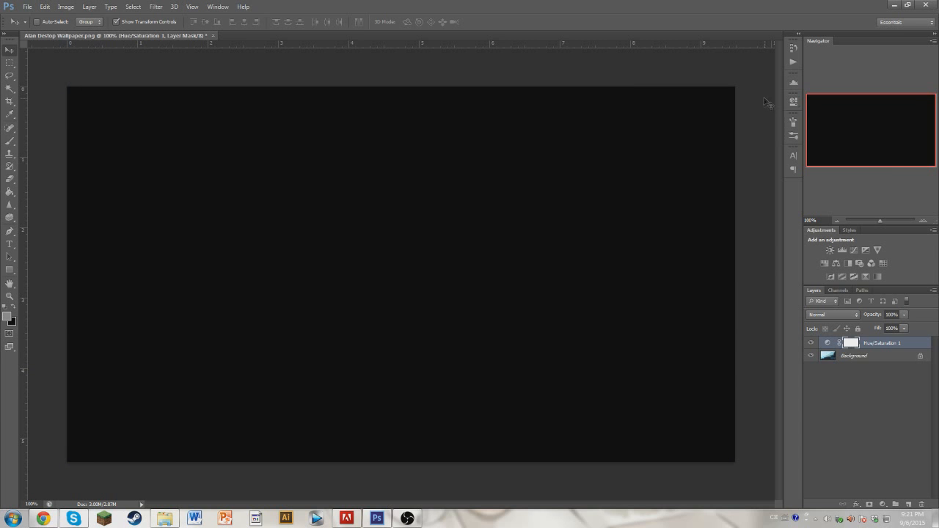
{"action": "left_click", "coordinate": [882, 348]}
{"action": "key", "text": "Delete"}
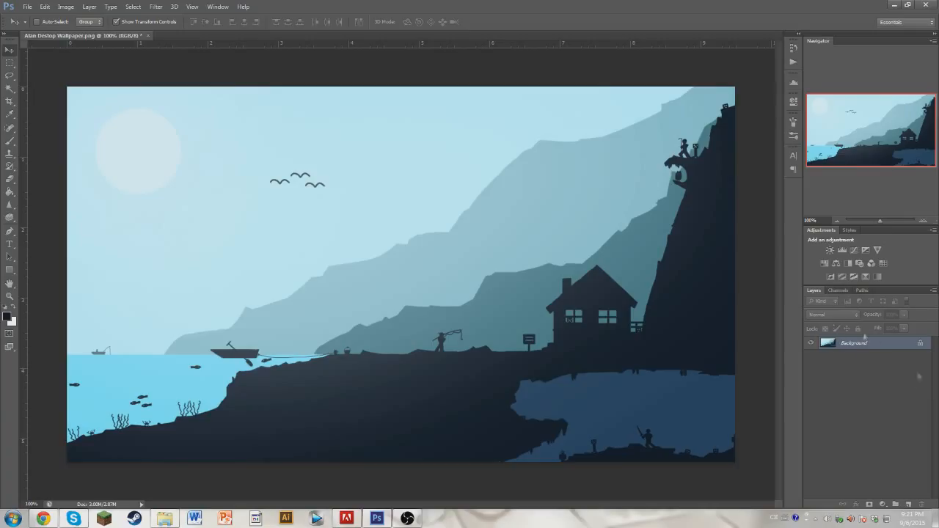
Step: Unlock the Background layer so it becomes a regular, editable layer, and keep it selected
{"action": "left_click_drag", "start_coordinate": [922, 345], "coordinate": [922, 505]}
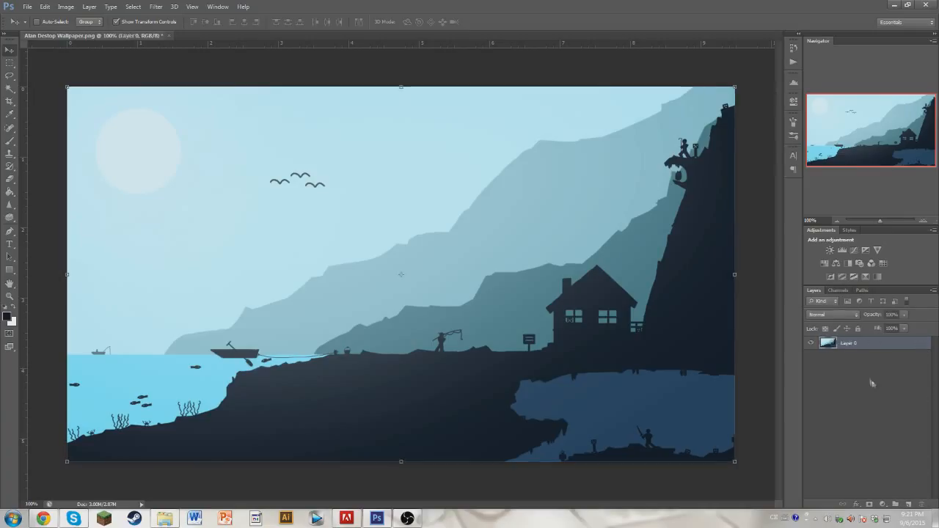
{"action": "left_click", "coordinate": [861, 367]}
{"action": "left_click", "coordinate": [885, 350]}
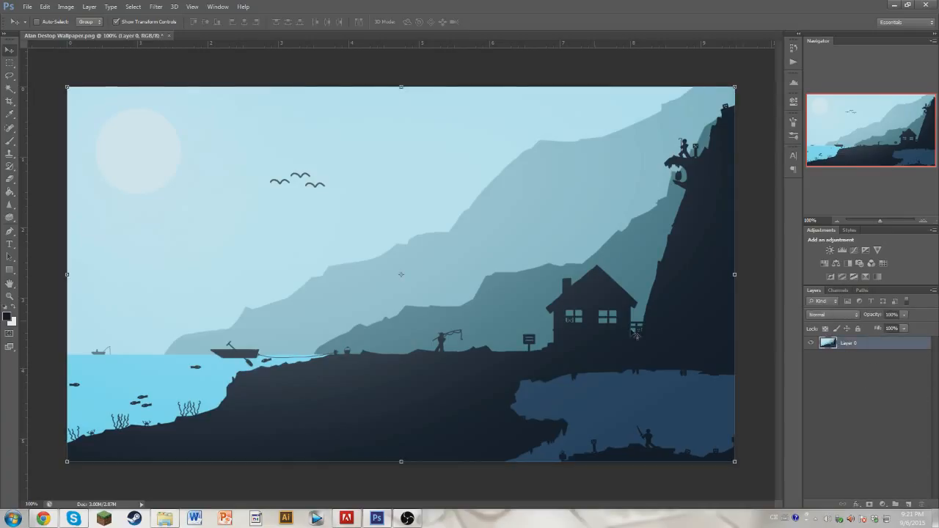
Step: Add a new layer holding a first name in capitals over the middle of the image, set in the Chinese Rocks font
{"action": "left_click", "coordinate": [910, 505]}
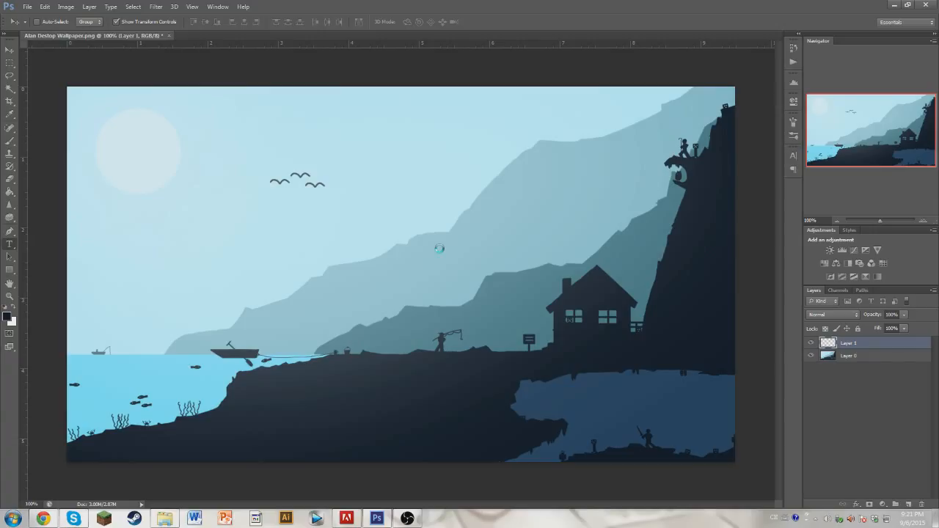
{"action": "left_click", "coordinate": [424, 296]}
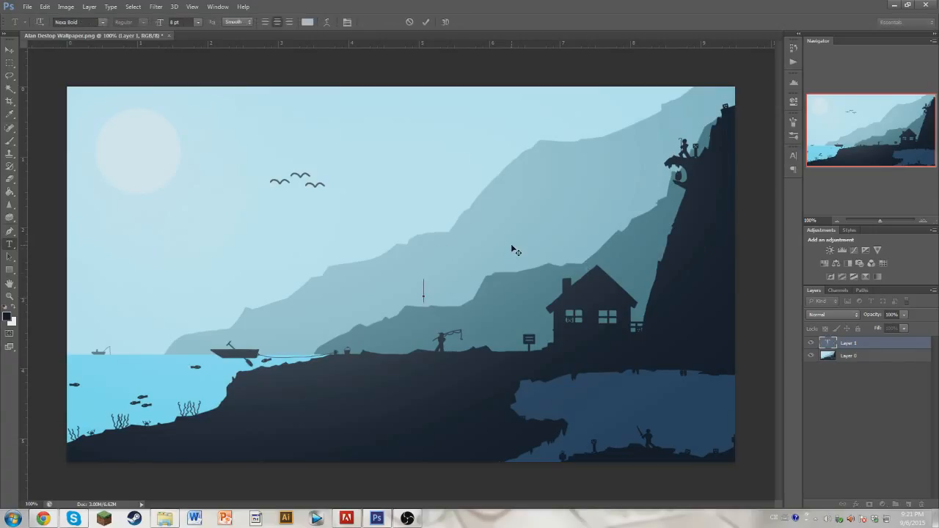
{"action": "type", "text": "ALAN"}
{"action": "key", "text": "ctrl+a"}
{"action": "left_click", "coordinate": [82, 22]}
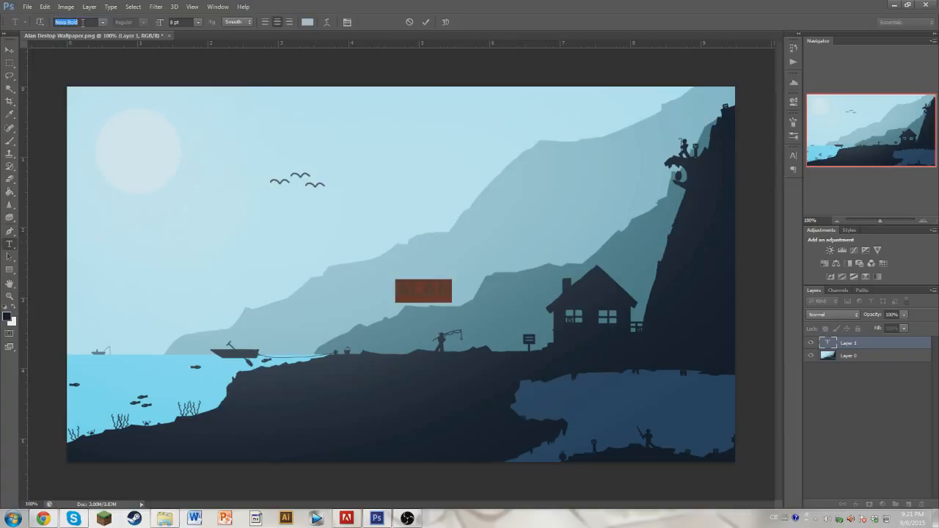
{"action": "type", "text": "cks"}
{"action": "key", "text": "Return"}
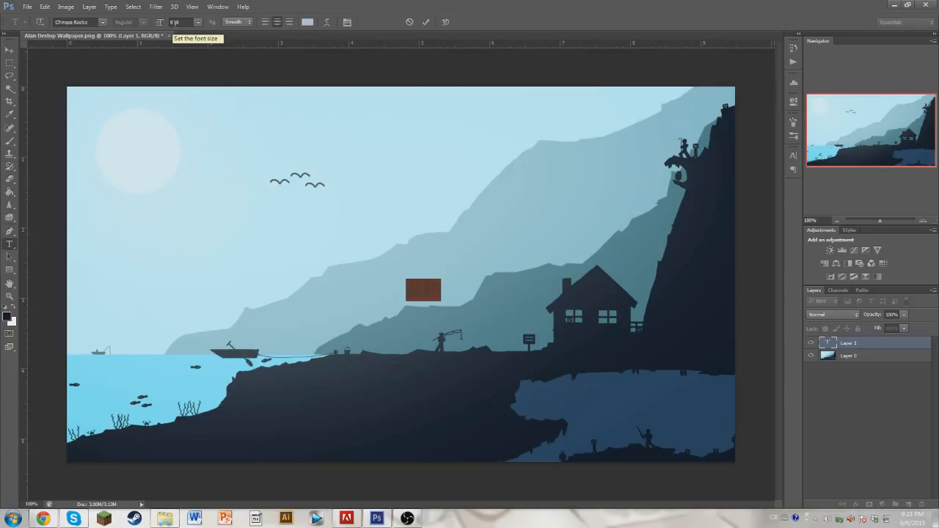
Step: Try several font sizes for the text, set it to 30 pt, and commit the edit
{"action": "left_click", "coordinate": [174, 23]}
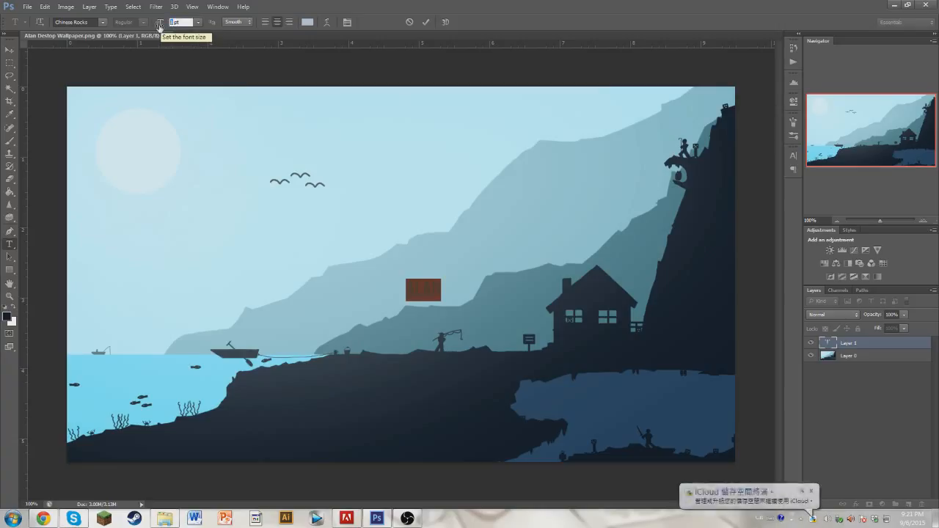
{"action": "type", "text": "28"}
{"action": "key", "text": "Return"}
{"action": "key", "text": "BackSpace"}
{"action": "key", "text": "BackSpace"}
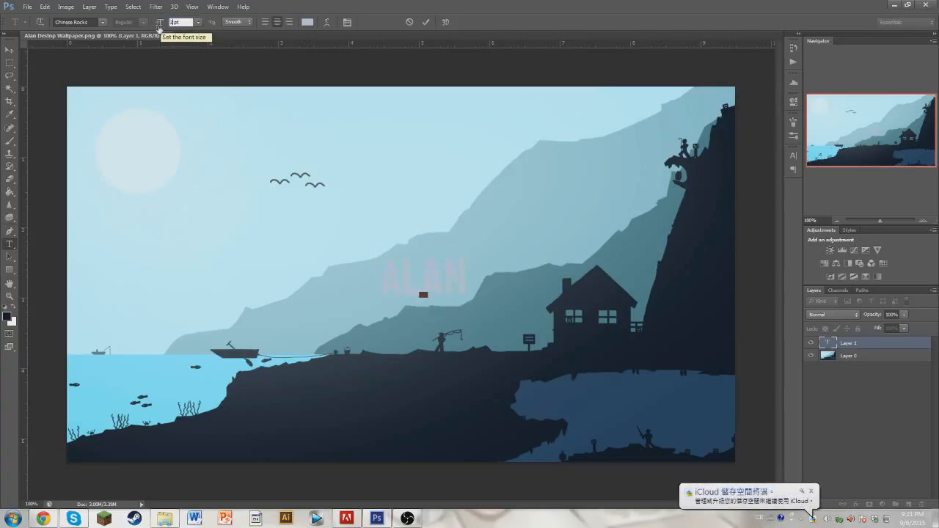
{"action": "type", "text": "50"}
{"action": "key", "text": "BackSpace"}
{"action": "key", "text": "BackSpace"}
{"action": "type", "text": "30"}
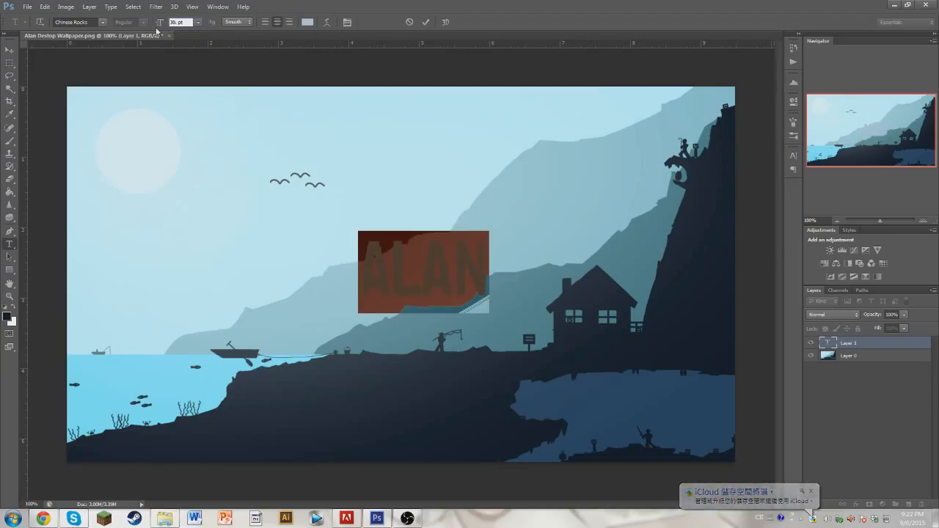
{"action": "key", "text": "Return"}
{"action": "key", "text": "ctrl+Return"}
{"action": "key", "text": "v"}
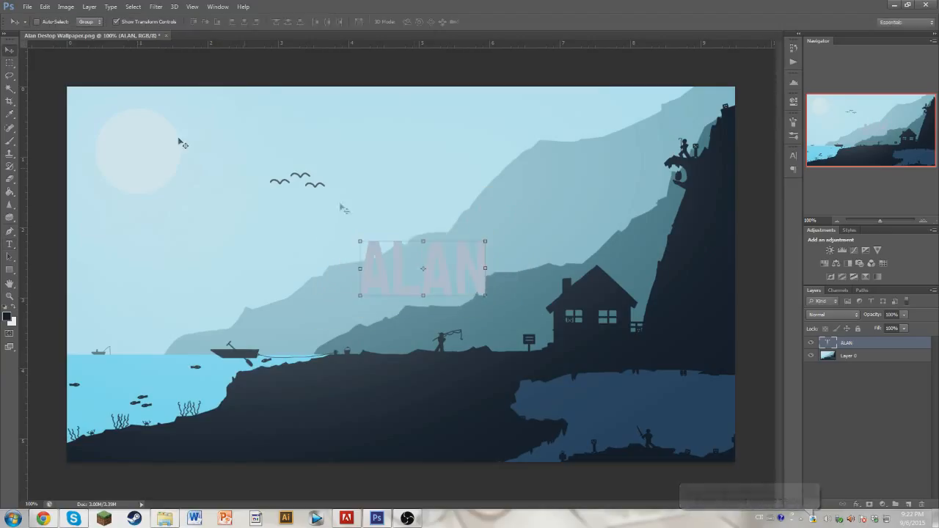
Step: Move the text down to the shoreline and recolour it dark navy #04101b, sampled from the silhouette in the image's corner
{"action": "left_click_drag", "start_coordinate": [451, 275], "coordinate": [411, 333]}
{"action": "left_click", "coordinate": [10, 245]}
{"action": "key", "text": "Return"}
{"action": "left_click", "coordinate": [307, 22]}
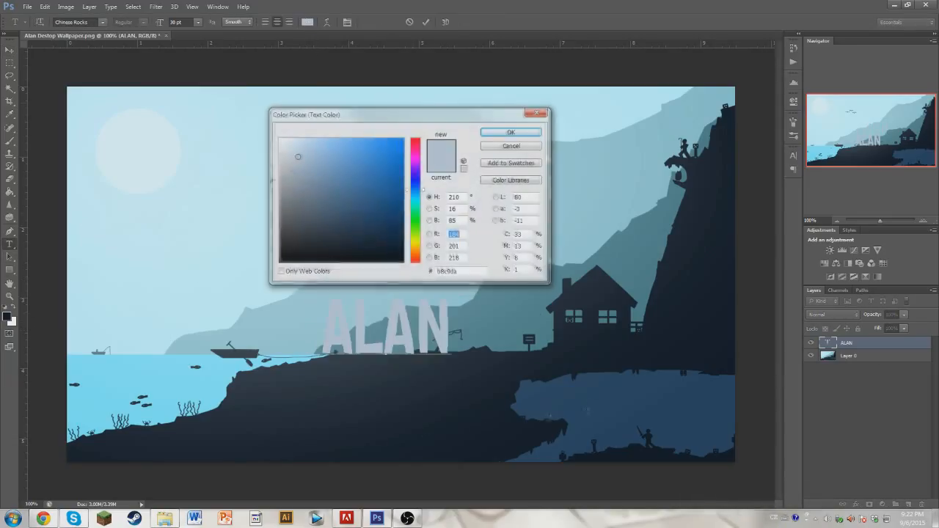
{"action": "left_click", "coordinate": [717, 341]}
{"action": "left_click", "coordinate": [729, 461]}
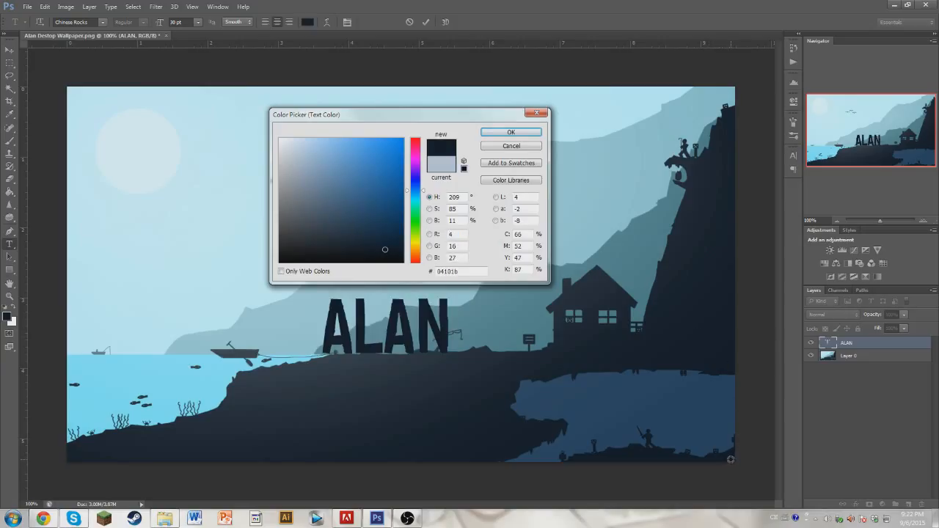
{"action": "key", "text": "Return"}
Step: Lower the text slightly into the dark ground, and with its layer selected reposition it in the open sky beneath the sun
{"action": "left_click", "coordinate": [9, 49]}
{"action": "left_click_drag", "start_coordinate": [371, 309], "coordinate": [385, 315]}
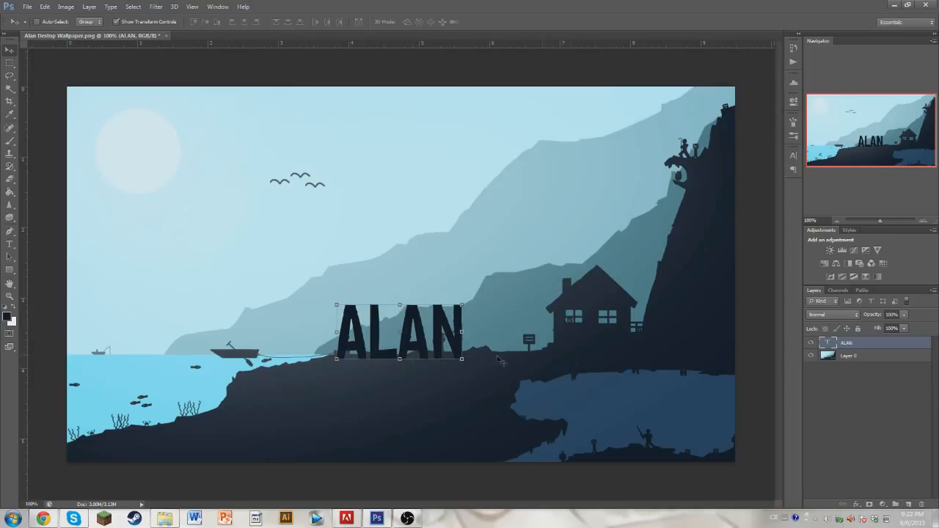
{"action": "left_click", "coordinate": [855, 359]}
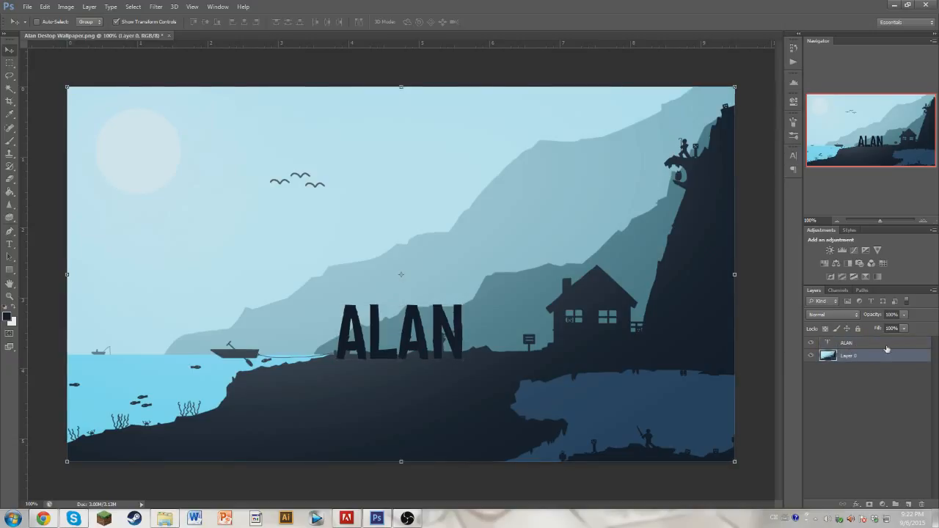
{"action": "left_click", "coordinate": [887, 345]}
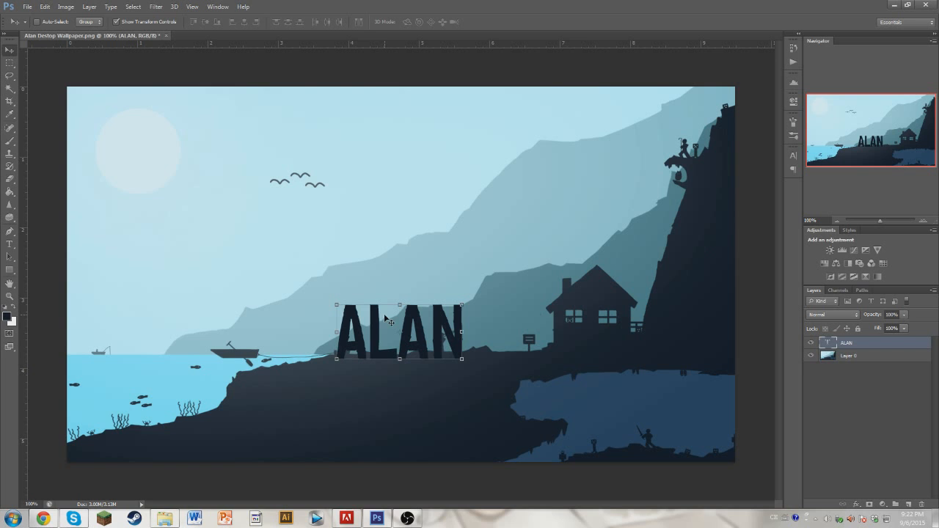
{"action": "left_click_drag", "start_coordinate": [411, 336], "coordinate": [173, 257]}
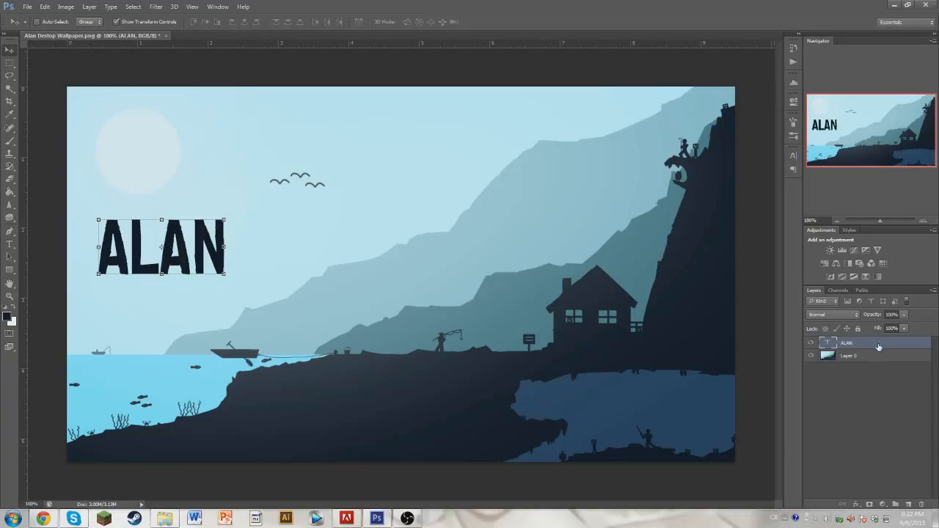
Step: Place the text layer beneath Layer 0, move the hidden text towards the cliff, and shift the wallpaper down and left to expose it
{"action": "left_click_drag", "start_coordinate": [855, 345], "coordinate": [863, 382]}
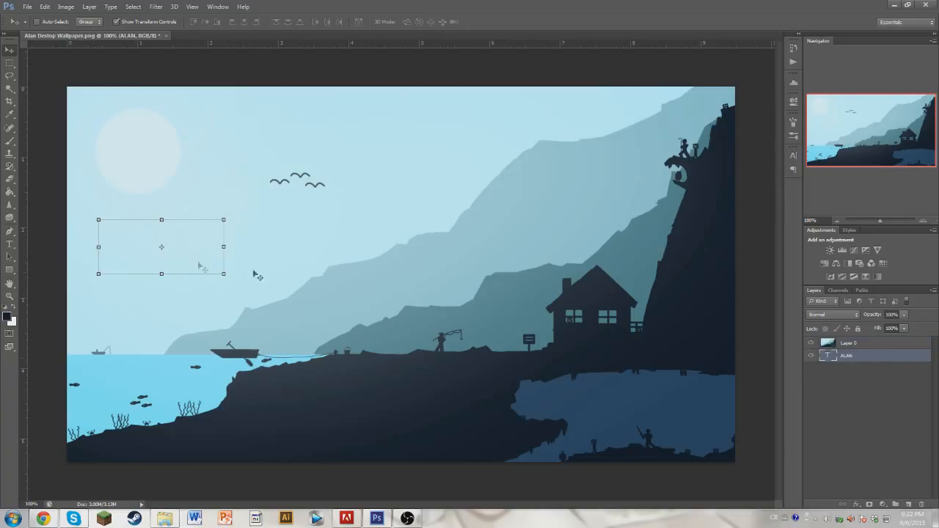
{"action": "left_click_drag", "start_coordinate": [189, 248], "coordinate": [513, 218]}
{"action": "left_click_drag", "start_coordinate": [453, 223], "coordinate": [648, 185]}
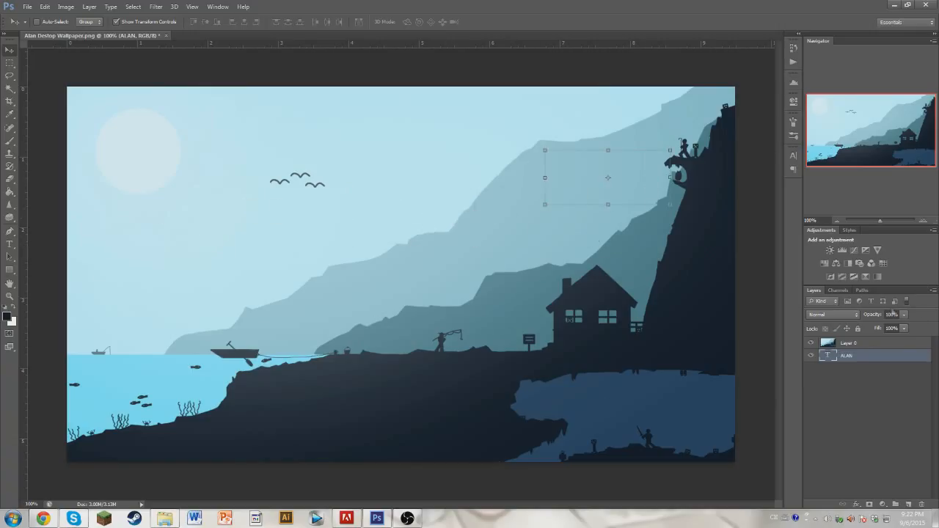
{"action": "left_click", "coordinate": [853, 345]}
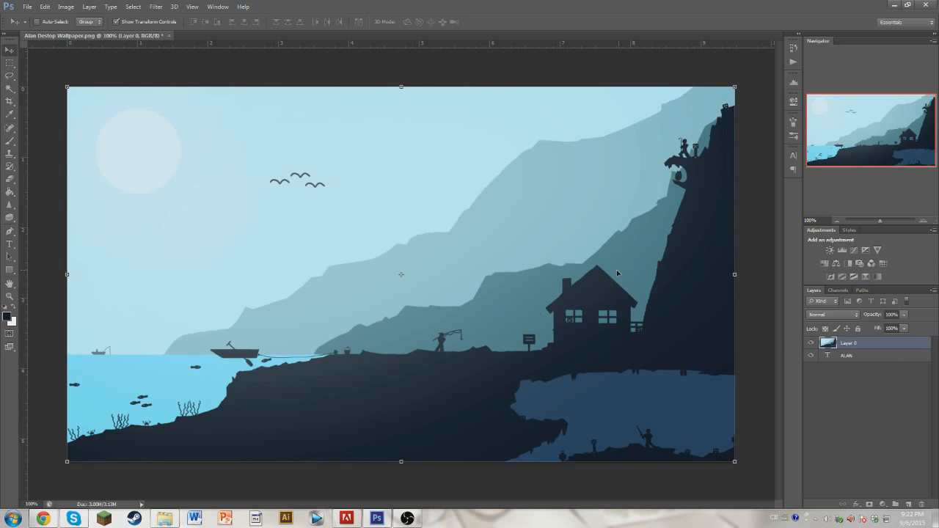
{"action": "left_click_drag", "start_coordinate": [734, 87], "coordinate": [577, 178]}
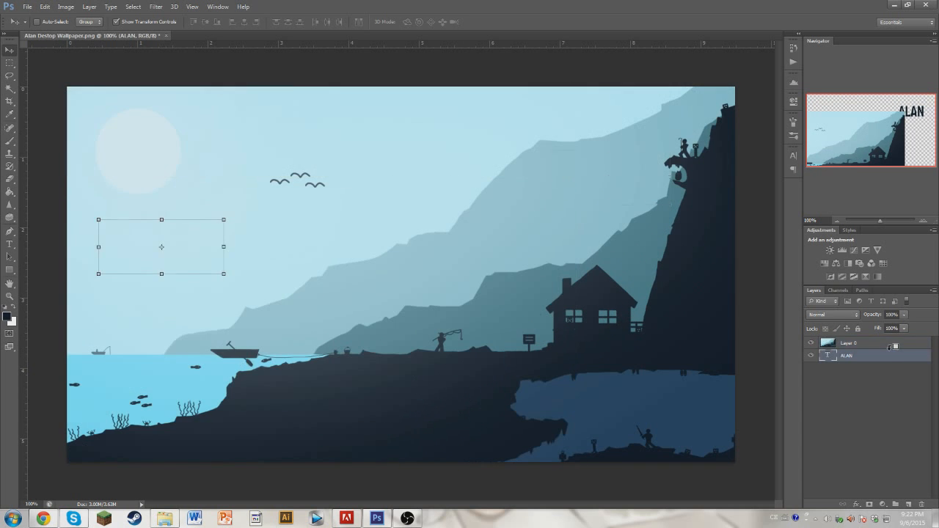
Step: Bring the text layer back above Layer 0 and delete it
{"action": "left_click_drag", "start_coordinate": [851, 356], "coordinate": [863, 345]}
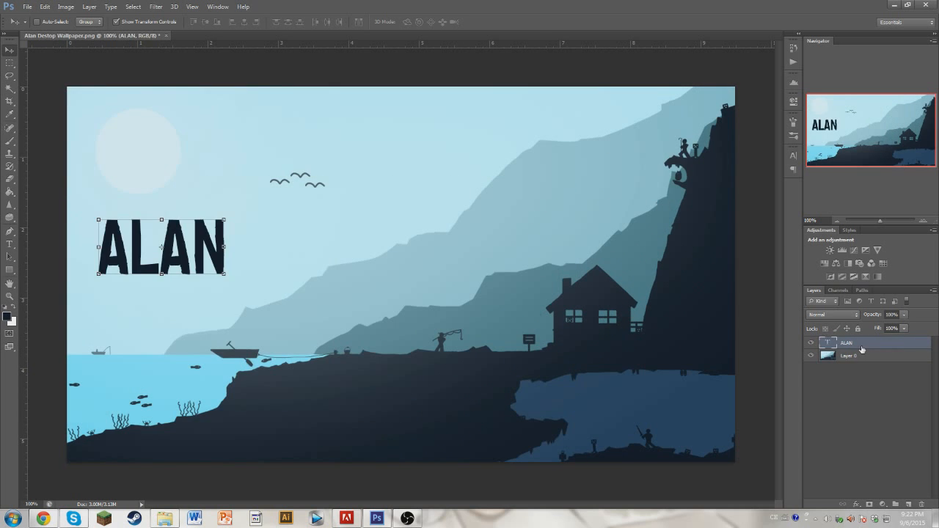
{"action": "key", "text": "Delete"}
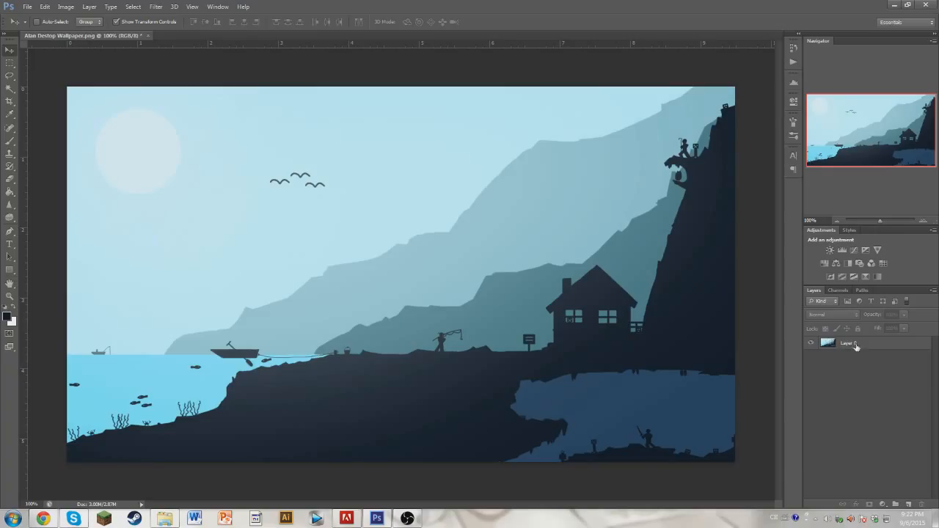
Step: Preview a Gaussian Blur with a 2.4 pixel radius on Layer 0 and cancel it
{"action": "left_click", "coordinate": [855, 346]}
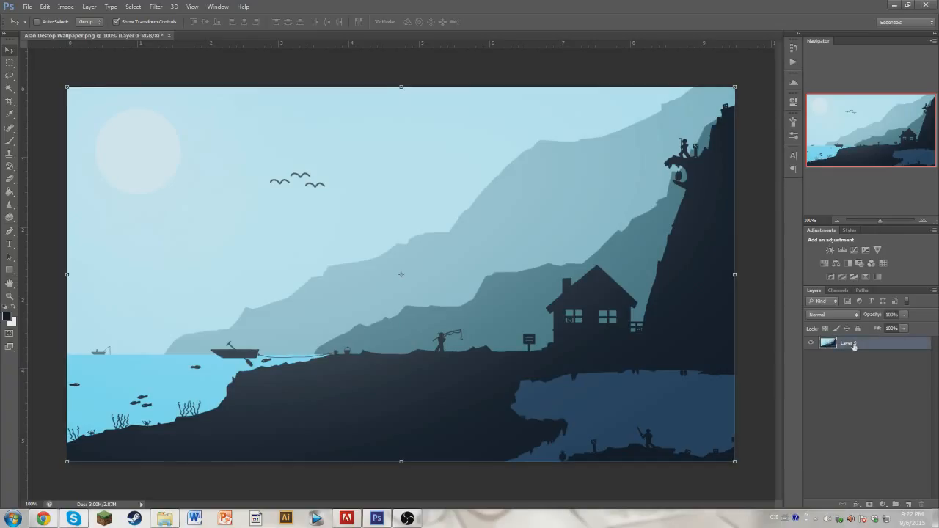
{"action": "left_click", "coordinate": [157, 6]}
{"action": "mouse_move", "coordinate": [184, 108]}
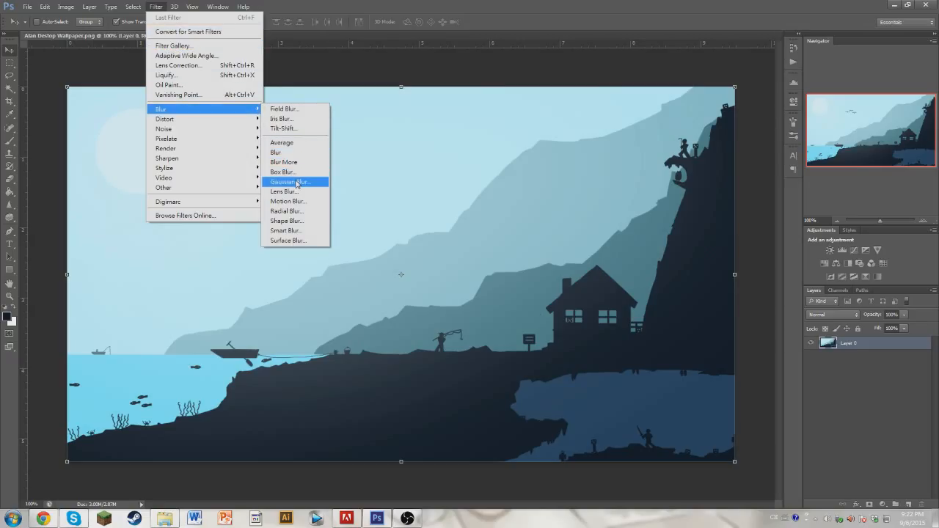
{"action": "left_click", "coordinate": [297, 183]}
{"action": "left_click_drag", "start_coordinate": [649, 272], "coordinate": [593, 275]}
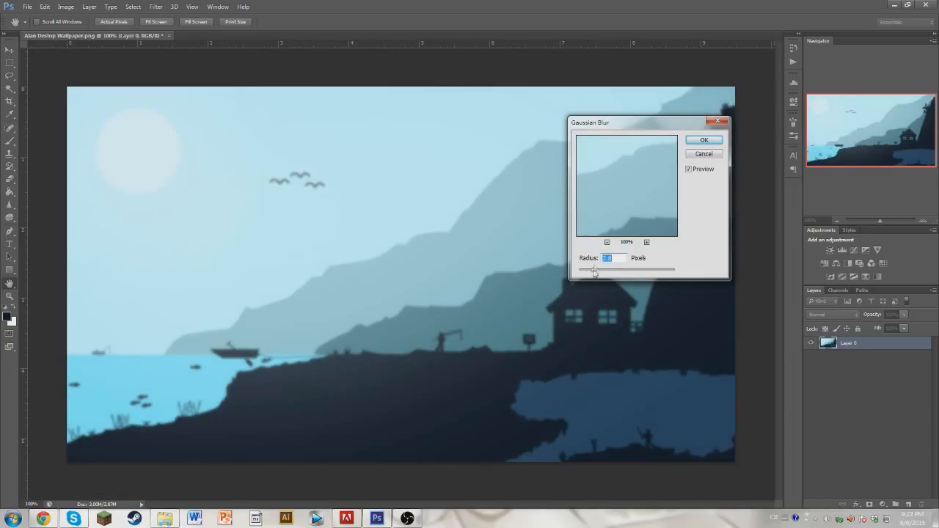
{"action": "left_click_drag", "start_coordinate": [620, 123], "coordinate": [763, 95]}
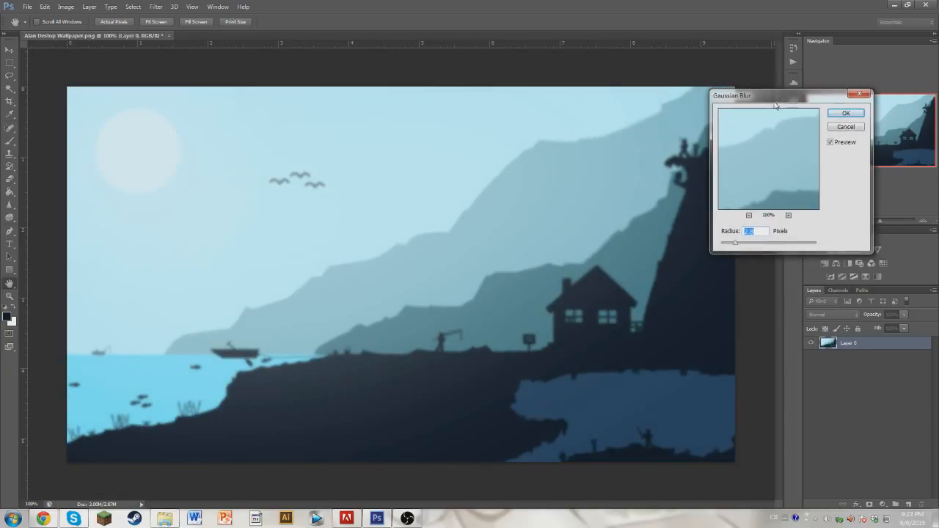
{"action": "mouse_move", "coordinate": [735, 243]}
{"action": "left_mouse_down"}
{"action": "mouse_move", "coordinate": [824, 244]}
{"action": "mouse_move", "coordinate": [734, 248]}
{"action": "left_mouse_up"}
{"action": "left_click", "coordinate": [845, 127]}
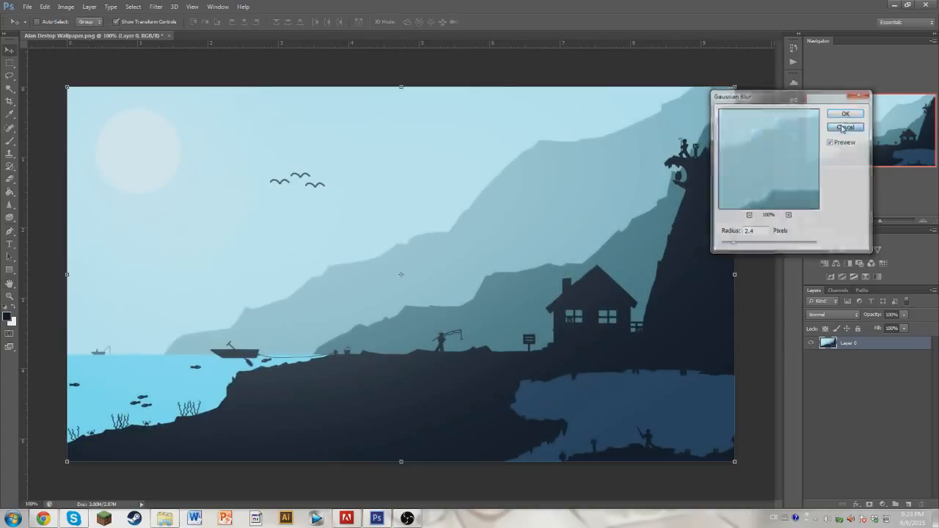
{"action": "left_click", "coordinate": [156, 7]}
{"action": "mouse_move", "coordinate": [177, 190]}
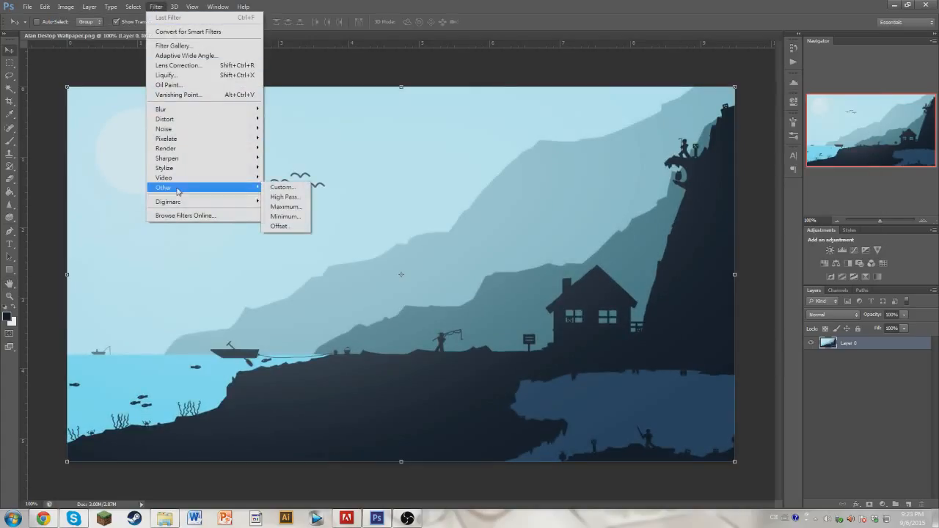
{"action": "mouse_move", "coordinate": [175, 171]}
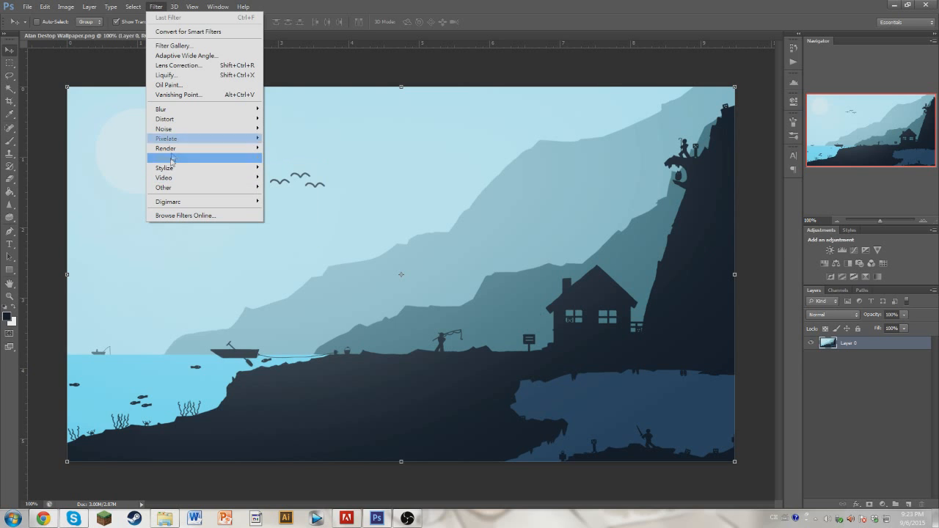
{"action": "left_click", "coordinate": [171, 47]}
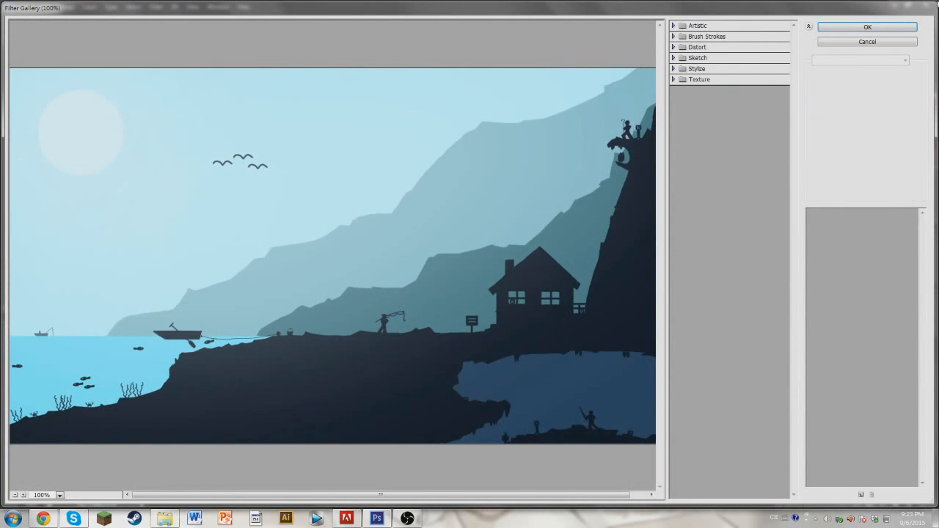
{"action": "left_click", "coordinate": [868, 42]}
Step: Open the Filter Gallery for Layer 0 and shrink its window so part of the canvas shows behind it
{"action": "left_click", "coordinate": [163, 8]}
{"action": "left_click", "coordinate": [173, 46]}
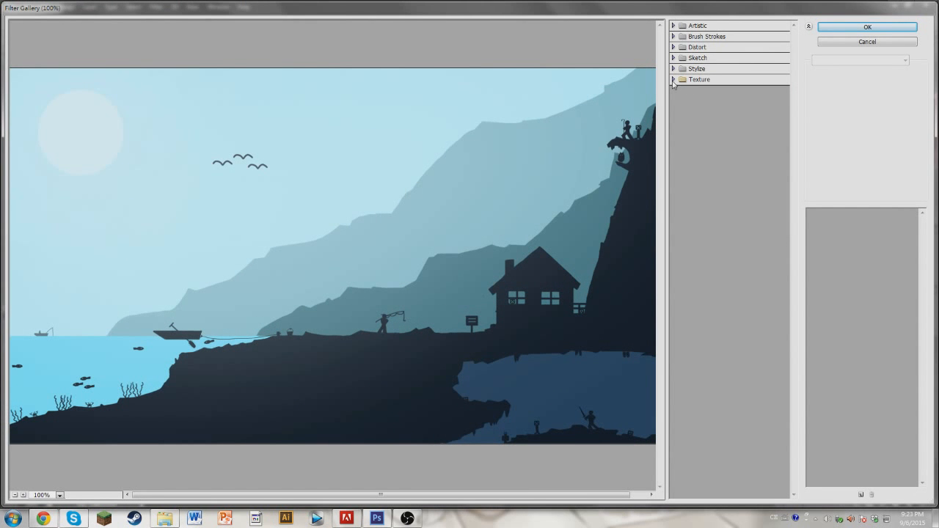
{"action": "left_click_drag", "start_coordinate": [631, 4], "coordinate": [635, 89]}
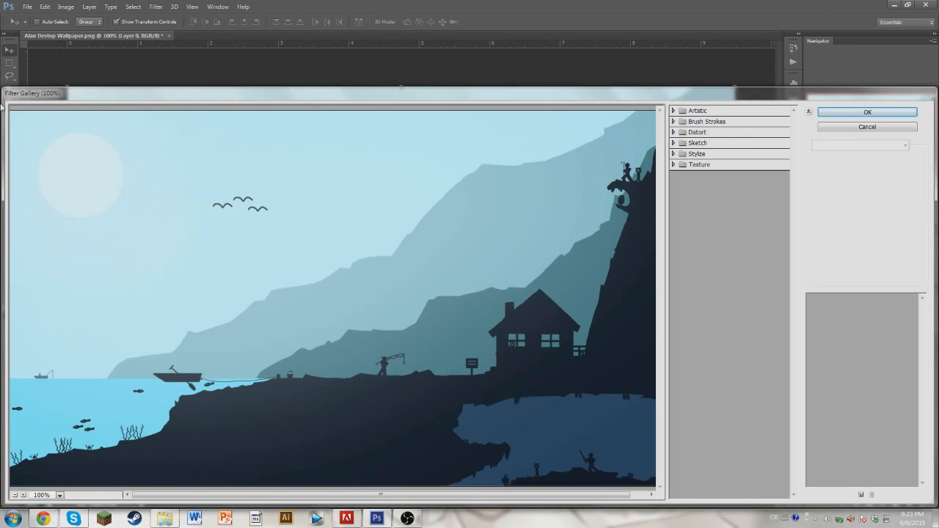
{"action": "left_click_drag", "start_coordinate": [3, 107], "coordinate": [189, 106]}
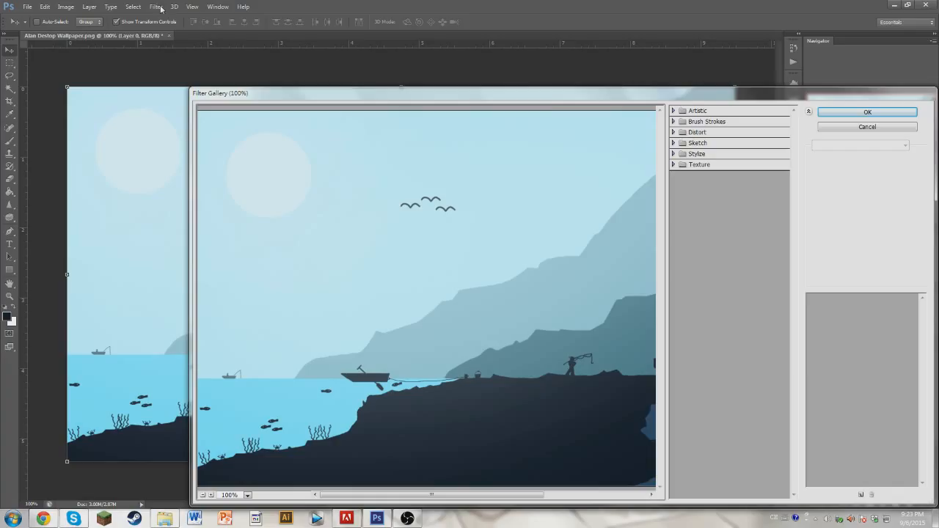
Step: Preview the Artistic filters Cutout and Colored Pencil on the wallpaper, and cancel the Filter Gallery
{"action": "left_click", "coordinate": [683, 111]}
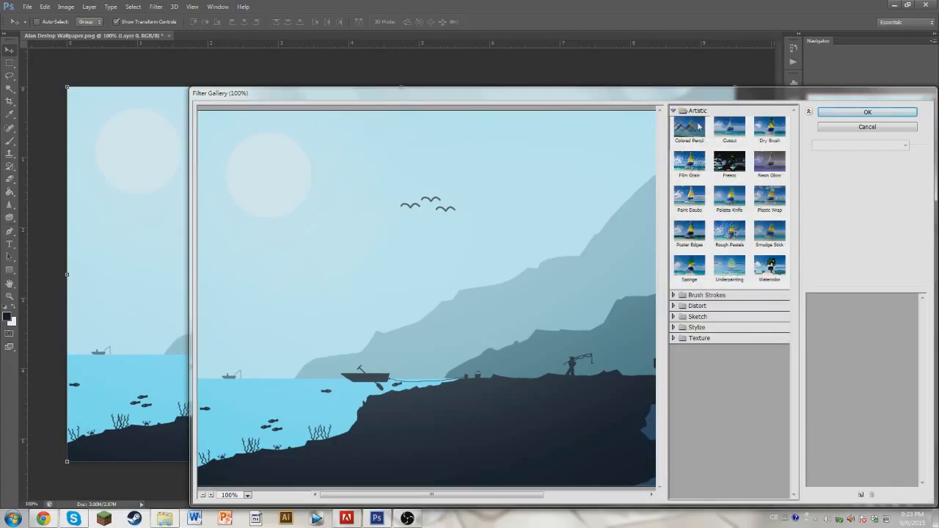
{"action": "left_click", "coordinate": [729, 133]}
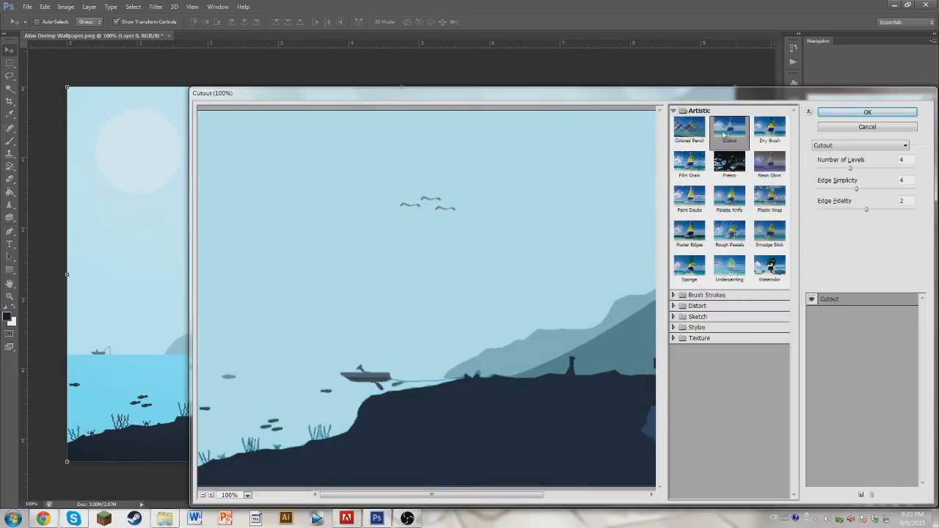
{"action": "left_click", "coordinate": [694, 133]}
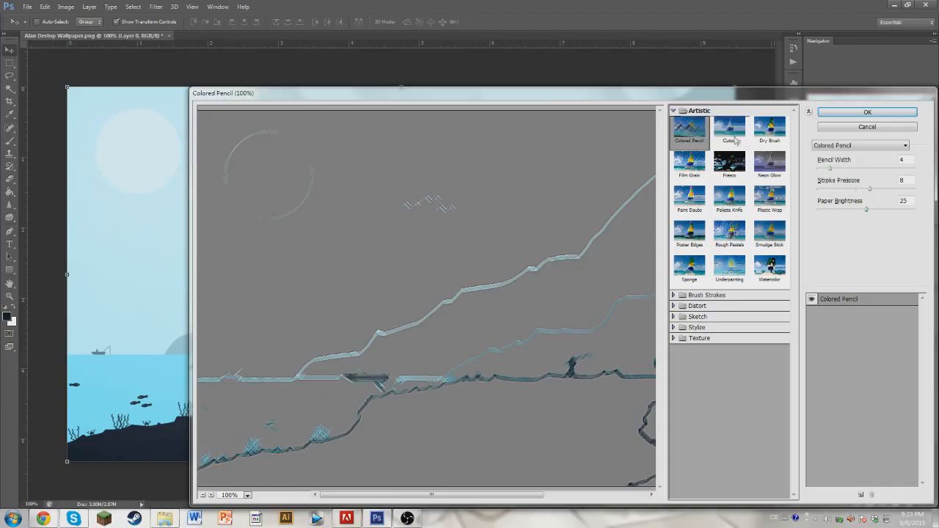
{"action": "left_click", "coordinate": [735, 137]}
{"action": "left_click", "coordinate": [844, 127]}
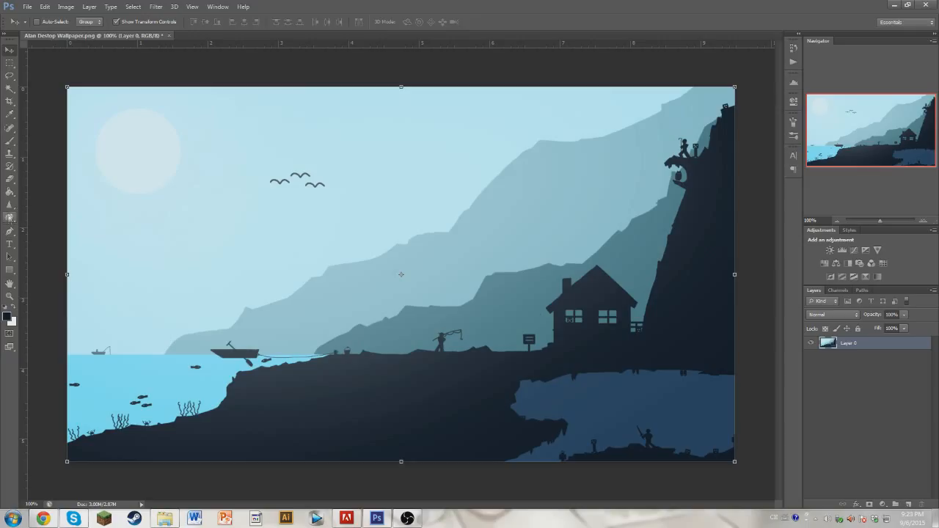
Step: Paint a wide dark stroke across the middle of Layer 0 with a 300 px brush and undo it
{"action": "left_click", "coordinate": [11, 141]}
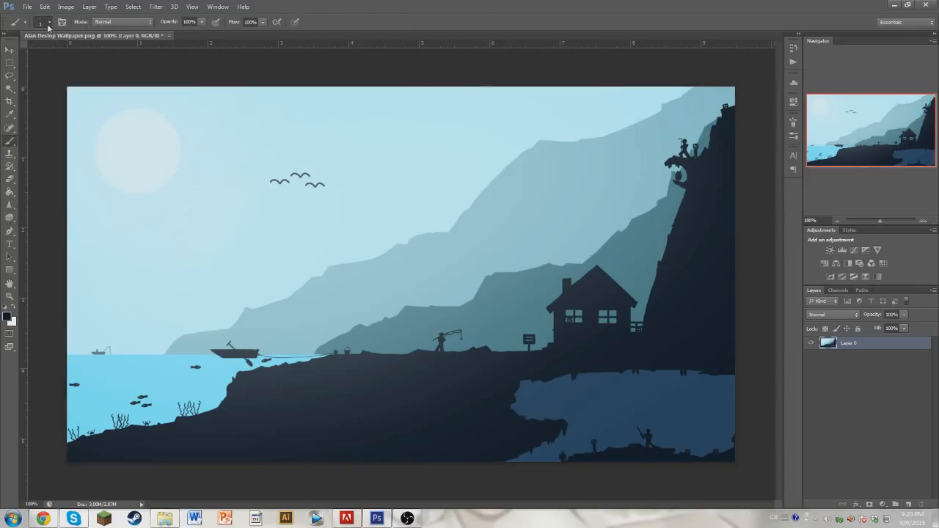
{"action": "left_click", "coordinate": [49, 22]}
{"action": "left_click", "coordinate": [843, 346]}
{"action": "key", "text": "alt+BackSpace"}
{"action": "mouse_move", "coordinate": [312, 241]}
{"action": "left_mouse_down"}
{"action": "mouse_move", "coordinate": [519, 239]}
{"action": "mouse_move", "coordinate": [538, 272]}
{"action": "left_mouse_up"}
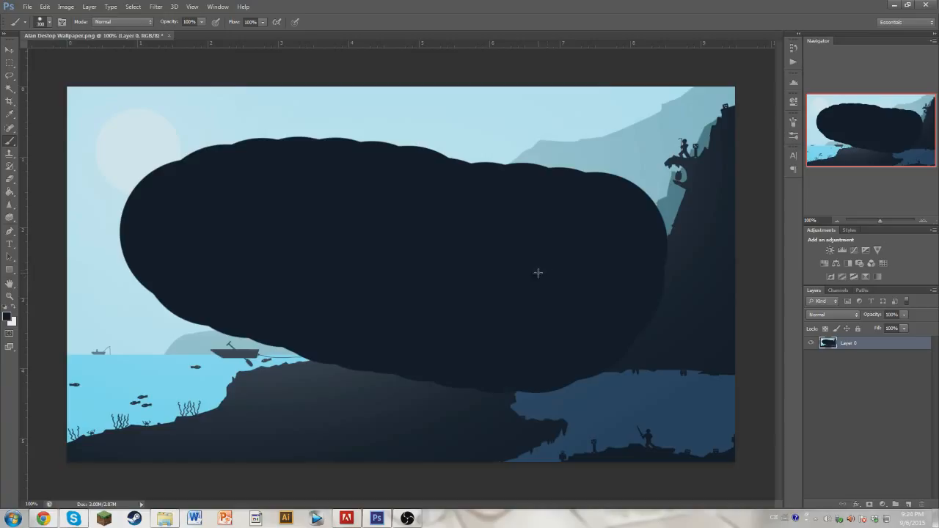
{"action": "key", "text": "alt"}
{"action": "key", "text": "ctrl+z"}
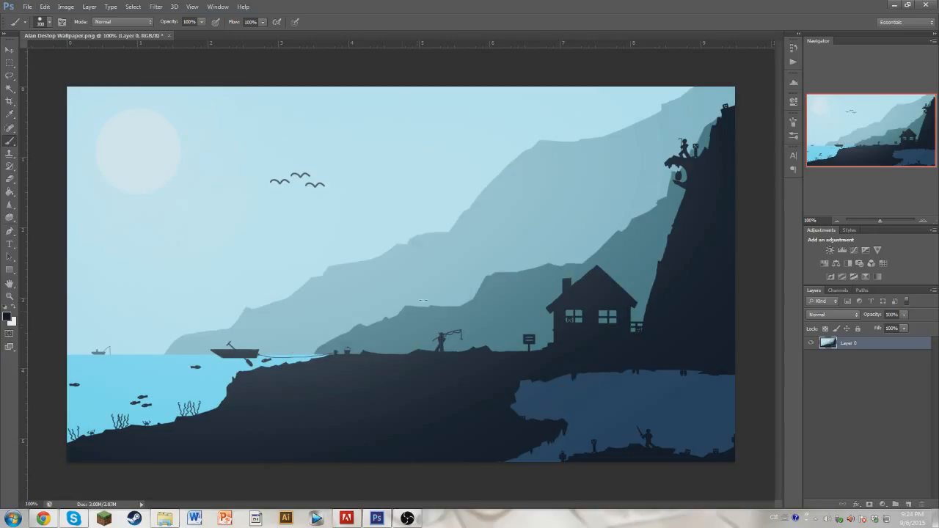
Step: Brush a dark blob over the mountains, and overlap it with a second blob using a near-white foreground colour
{"action": "left_click_drag", "start_coordinate": [423, 300], "coordinate": [487, 242]}
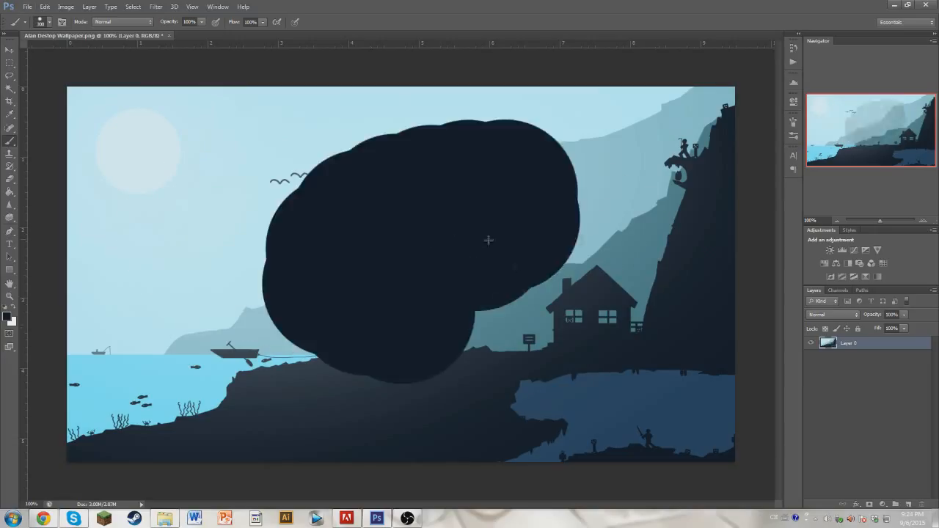
{"action": "left_click", "coordinate": [7, 317]}
{"action": "key", "text": "Return"}
{"action": "mouse_move", "coordinate": [193, 248]}
{"action": "left_mouse_down"}
{"action": "mouse_move", "coordinate": [228, 226]}
{"action": "mouse_move", "coordinate": [347, 276]}
{"action": "left_mouse_up"}
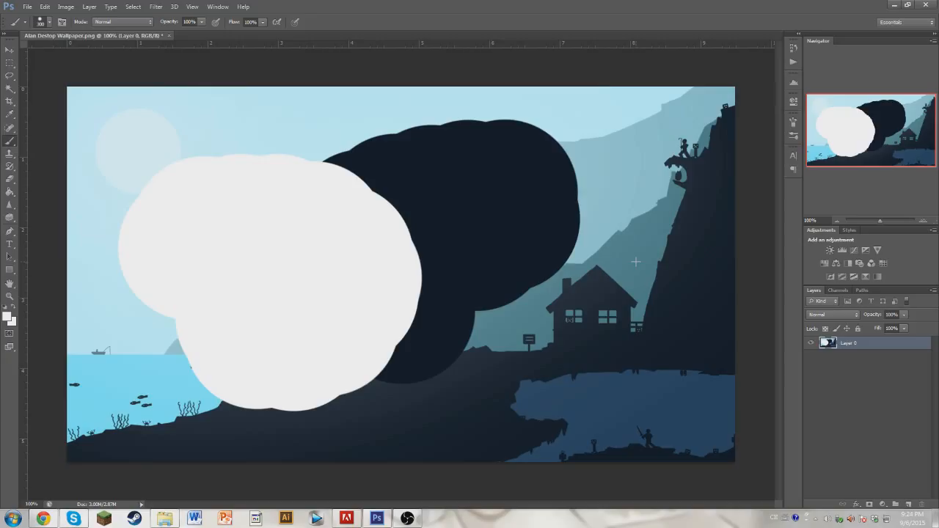
Step: Toggle the undo of the near-white stroke several times, and step back through the history to remove both brush strokes
{"action": "key", "text": "ctrl+z"}
{"action": "key", "text": "ctrl+z"}
{"action": "key", "text": "ctrl+z"}
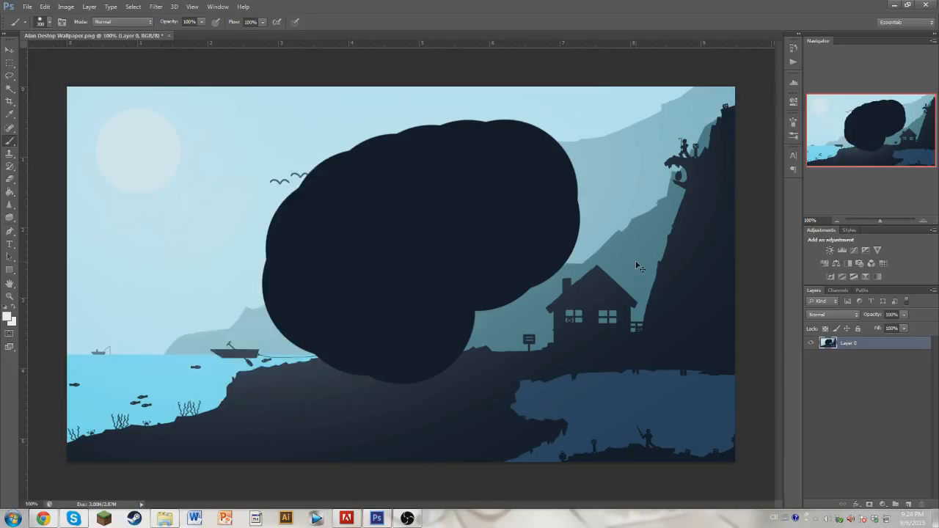
{"action": "key", "text": "ctrl+z"}
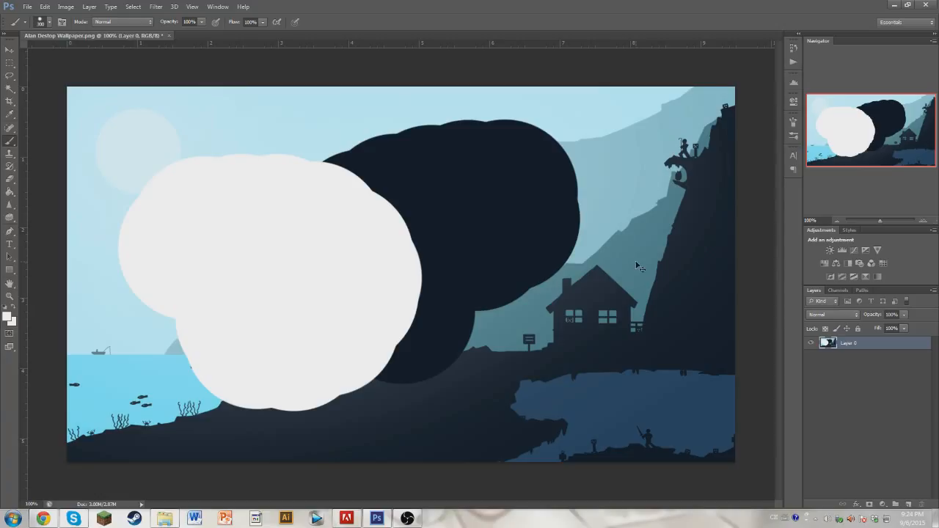
{"action": "key", "text": "ctrl+z"}
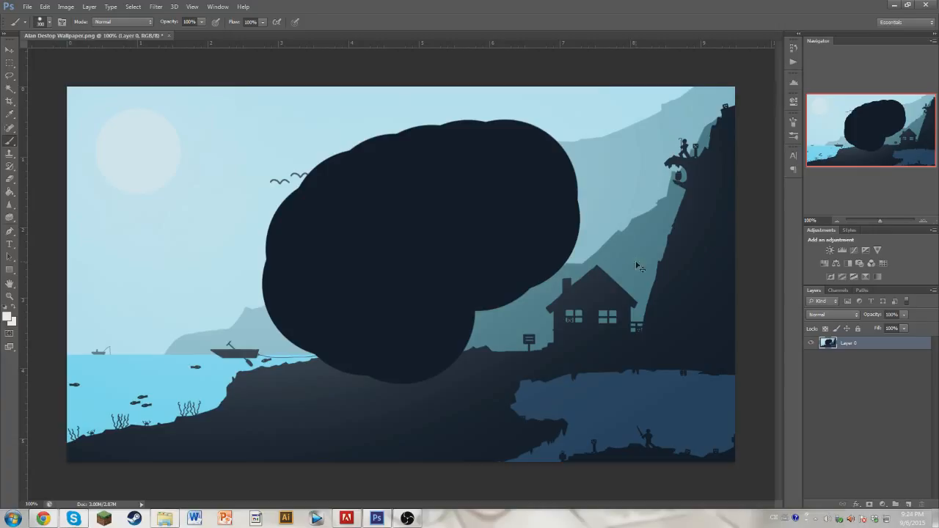
{"action": "key", "text": "ctrl+z"}
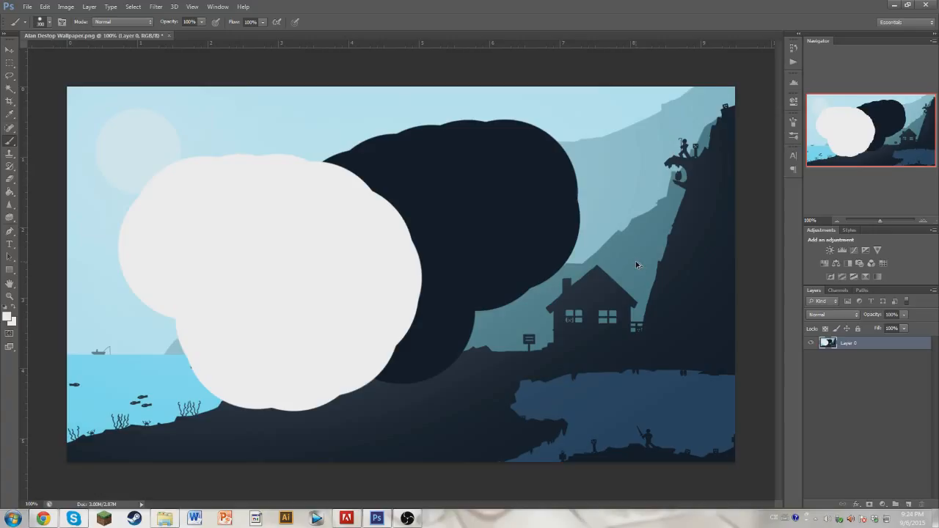
{"action": "key", "text": "ctrl+alt+z"}
{"action": "key", "text": "ctrl+alt+z"}
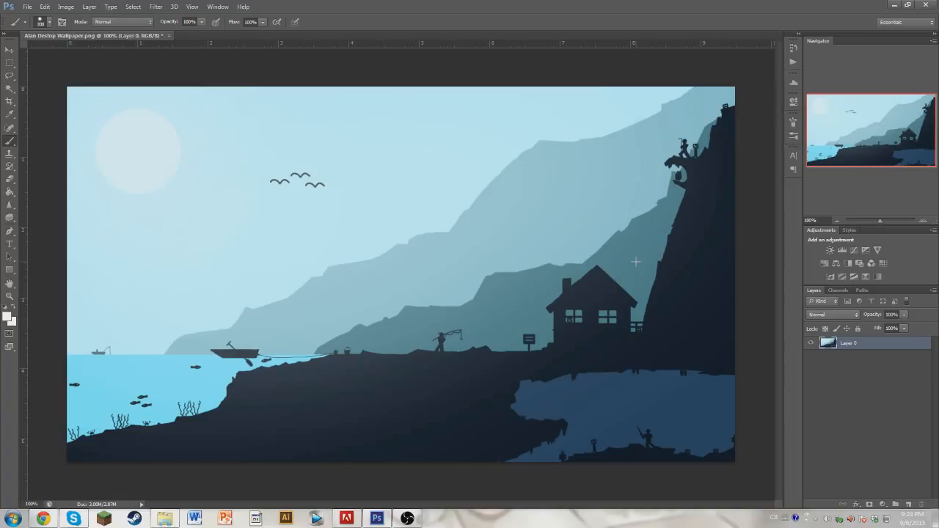
Step: Shift Layer 0 sideways with the Move tool and undo the shift
{"action": "left_click", "coordinate": [10, 49]}
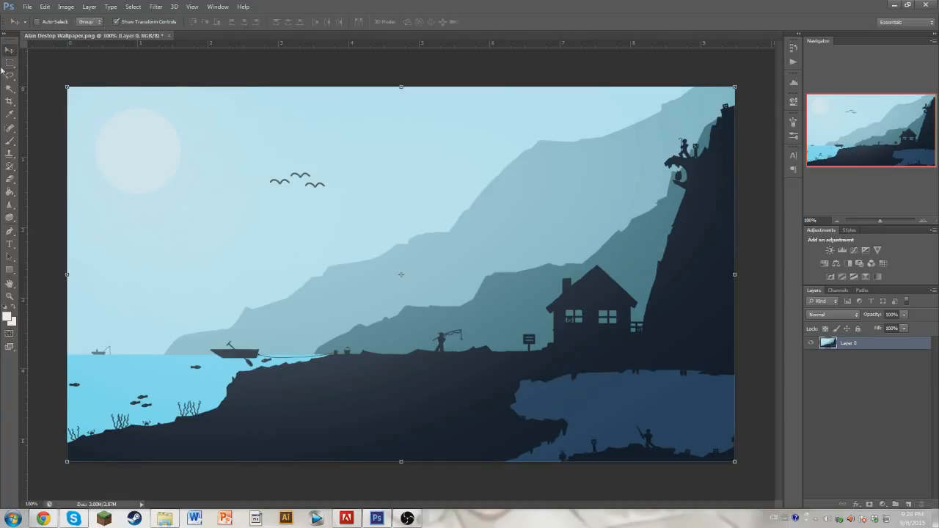
{"action": "left_click_drag", "start_coordinate": [367, 232], "coordinate": [516, 239]}
{"action": "key", "text": "ctrl+z"}
Step: Delete a rectangular marquee area around the fisherman on the shore, undo the deletion and deselect
{"action": "left_click", "coordinate": [7, 65]}
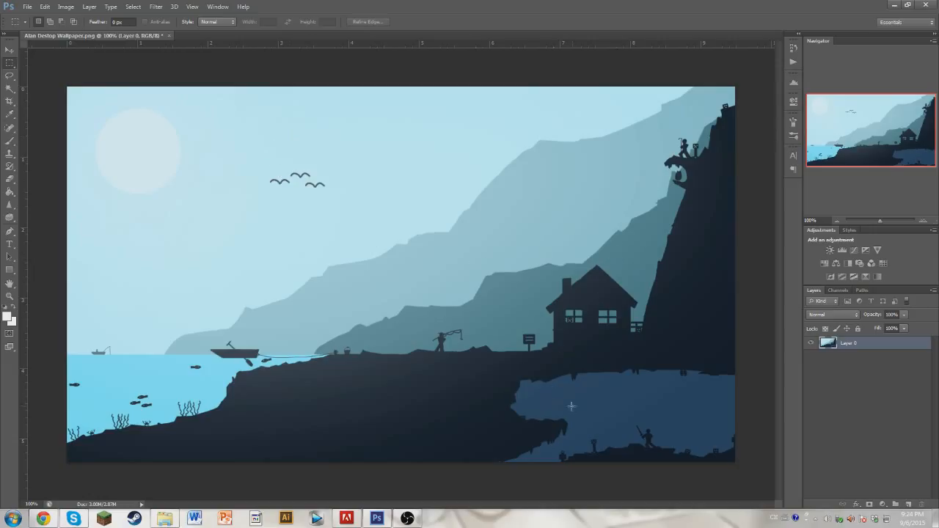
{"action": "left_click_drag", "start_coordinate": [425, 323], "coordinate": [466, 350]}
{"action": "key", "text": "Delete"}
{"action": "key", "text": "ctrl+z"}
{"action": "key", "text": "ctrl+d"}
Step: Look through the Lasso tool variants, trying the Magnetic Lasso and the Polygonal Lasso choices
{"action": "left_click", "coordinate": [9, 77]}
{"action": "right_click", "coordinate": [5, 81]}
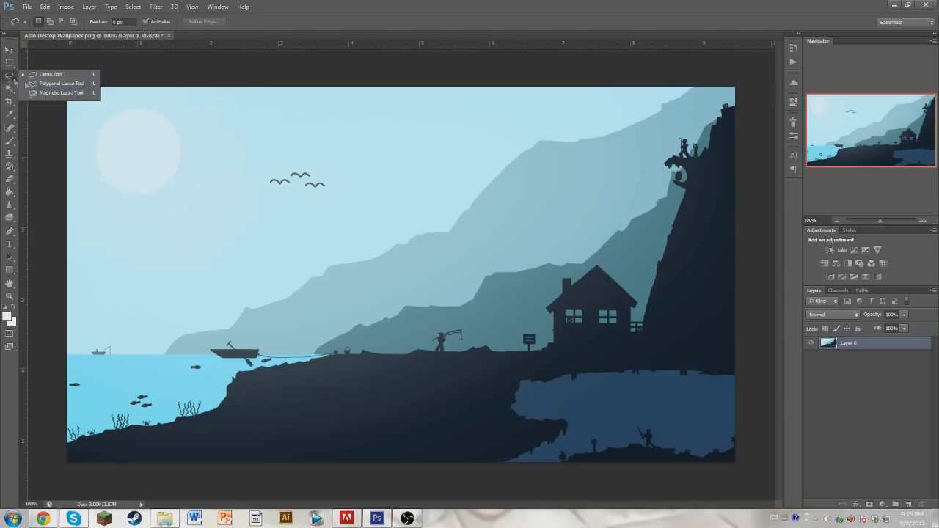
{"action": "left_click", "coordinate": [73, 92]}
{"action": "right_click", "coordinate": [9, 79]}
{"action": "left_click", "coordinate": [79, 83]}
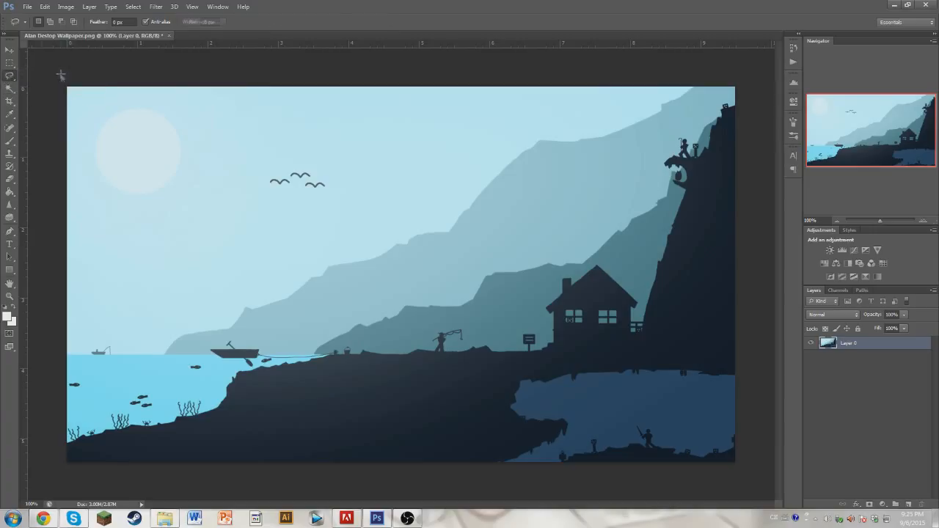
Step: Select the dark cliff and ground with the Magic Wand at tolerance 32, delete the area and undo the deletion
{"action": "left_click", "coordinate": [10, 89]}
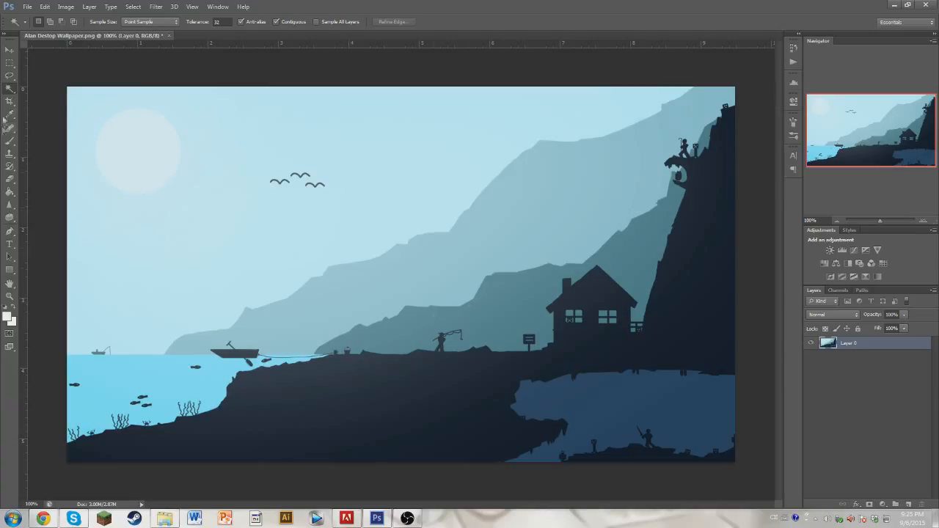
{"action": "right_click", "coordinate": [10, 89]}
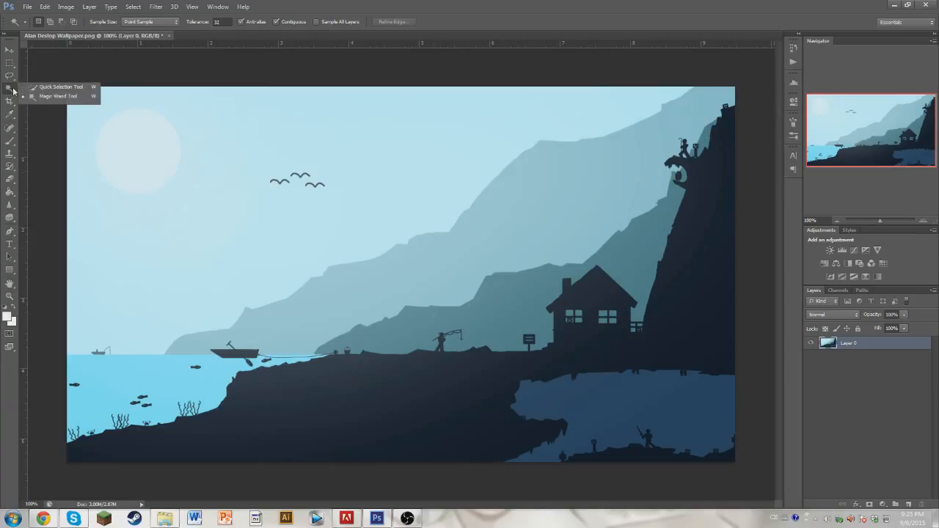
{"action": "left_click", "coordinate": [61, 99]}
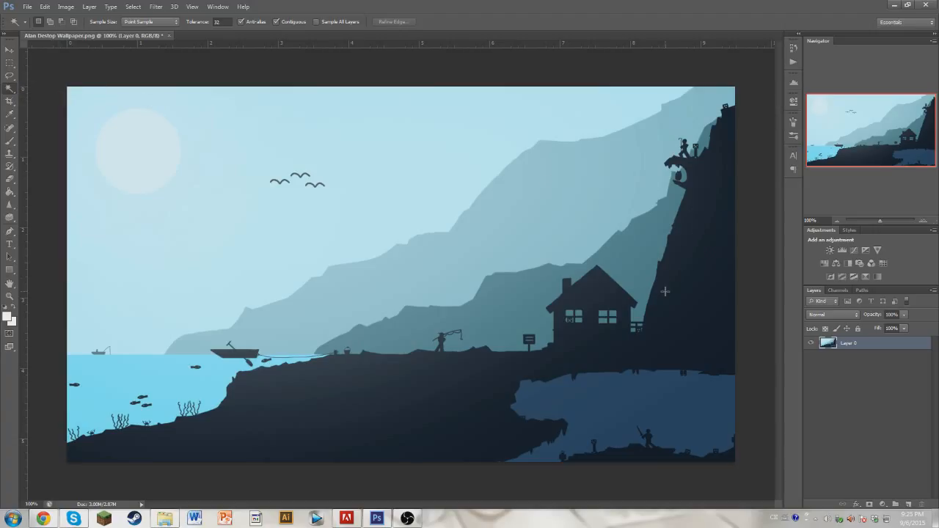
{"action": "left_click", "coordinate": [717, 344]}
{"action": "key", "text": "Delete"}
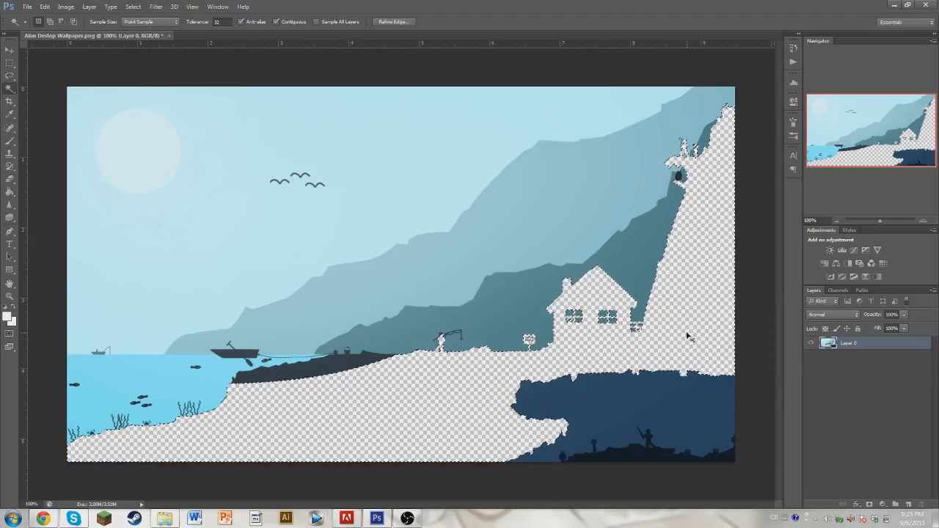
{"action": "key", "text": "ctrl+z"}
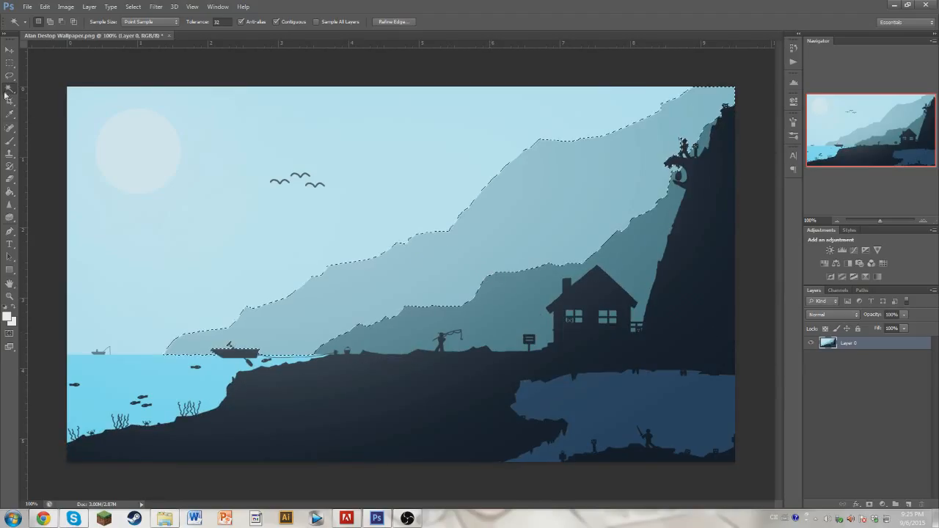
Step: Clear the mountain selection, draw a rectangular marquee in the sky beside the sun and dismiss it
{"action": "left_click", "coordinate": [10, 62]}
{"action": "left_click", "coordinate": [72, 158]}
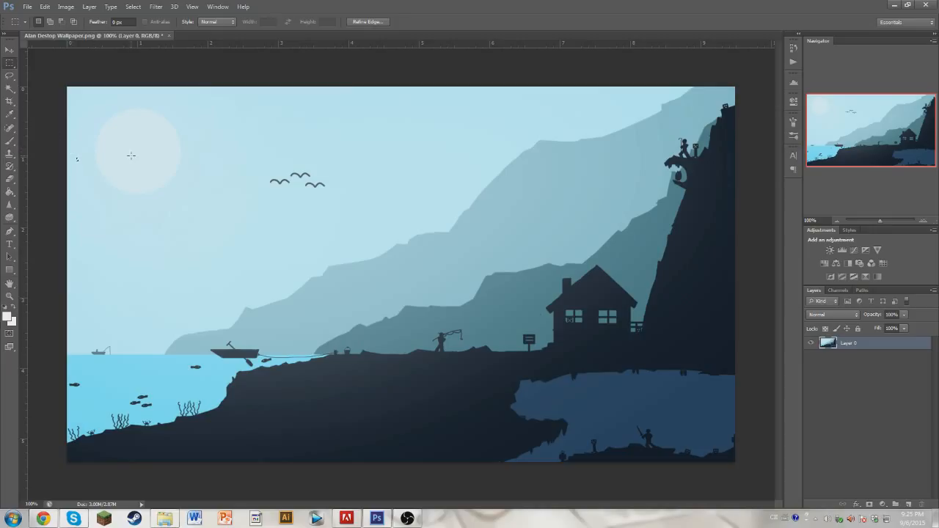
{"action": "left_click_drag", "start_coordinate": [172, 172], "coordinate": [354, 235]}
{"action": "left_click", "coordinate": [357, 251]}
Step: Crop the wallpaper tightly around the house with an unconstrained crop and undo the crop
{"action": "left_click", "coordinate": [9, 101]}
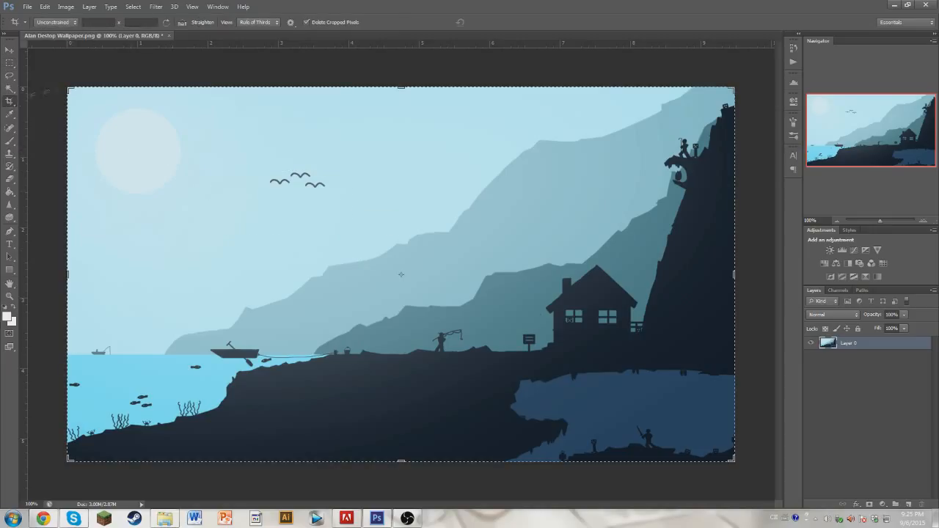
{"action": "left_click_drag", "start_coordinate": [70, 90], "coordinate": [300, 177]}
{"action": "left_click_drag", "start_coordinate": [501, 371], "coordinate": [457, 317]}
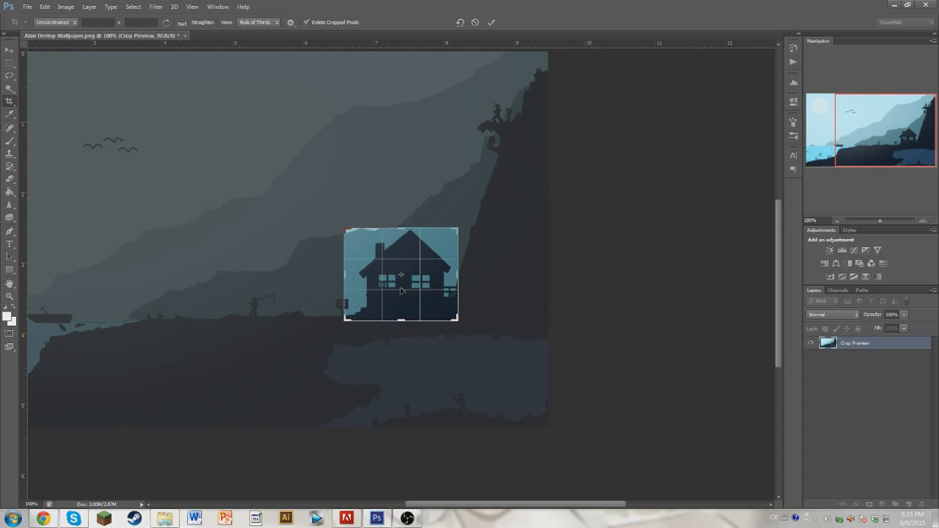
{"action": "key", "text": "Return"}
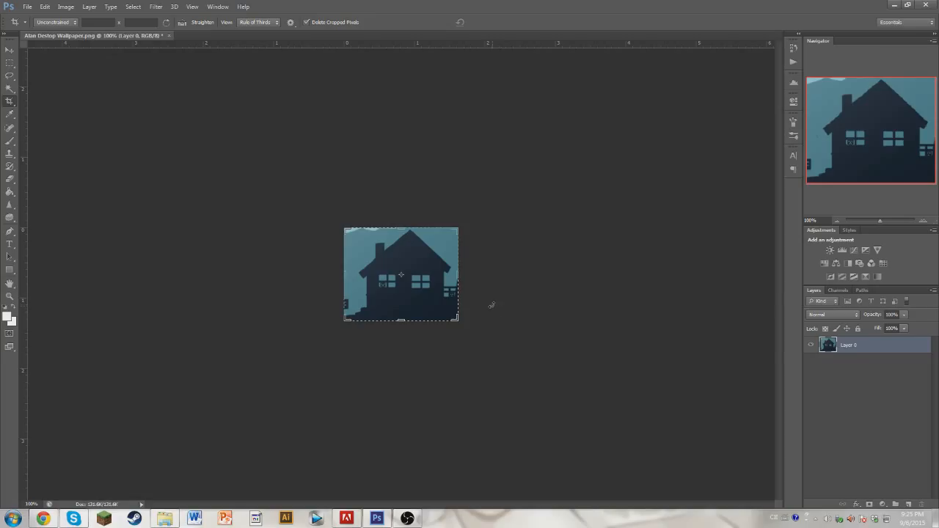
{"action": "key", "text": "ctrl+z"}
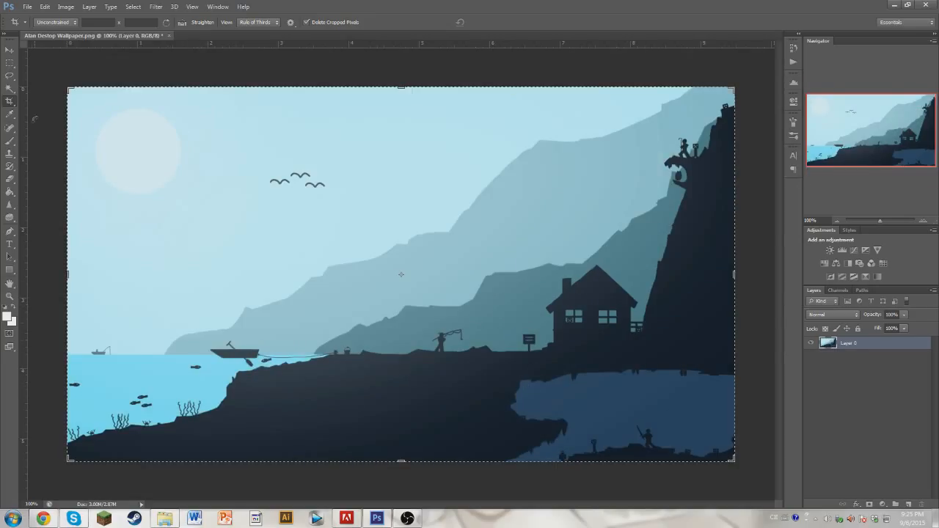
Step: Sample the pale sun and the dark ground with the Eyedropper, leaving the ground's dark blue as the foreground colour
{"action": "left_click", "coordinate": [9, 116]}
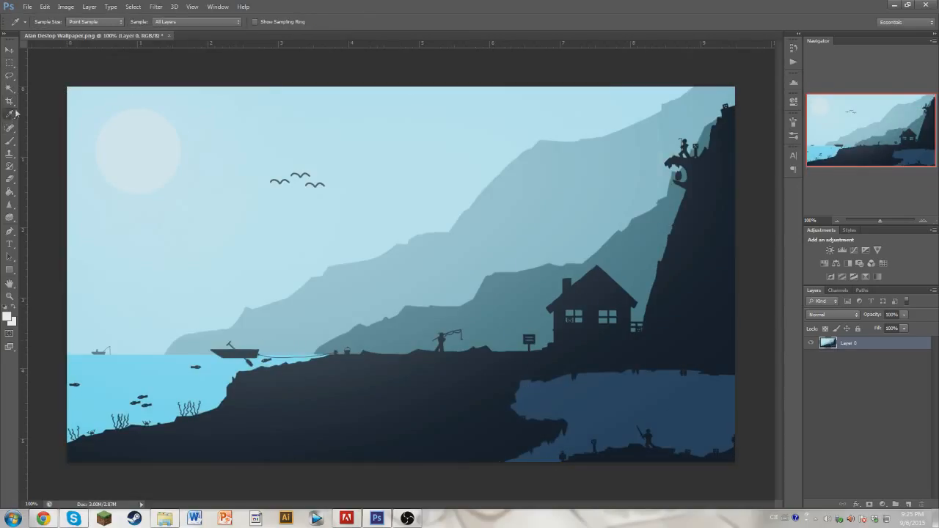
{"action": "right_click", "coordinate": [9, 115]}
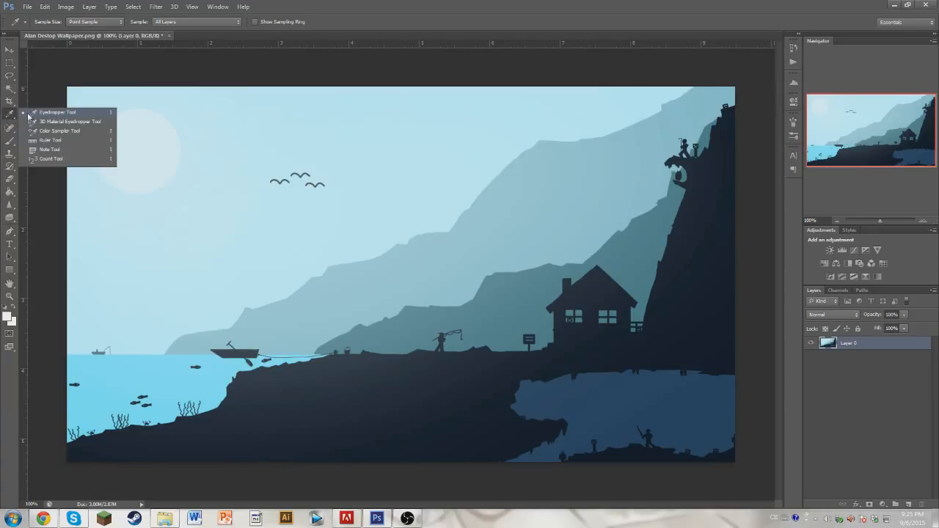
{"action": "left_click", "coordinate": [9, 115]}
{"action": "left_click", "coordinate": [126, 123]}
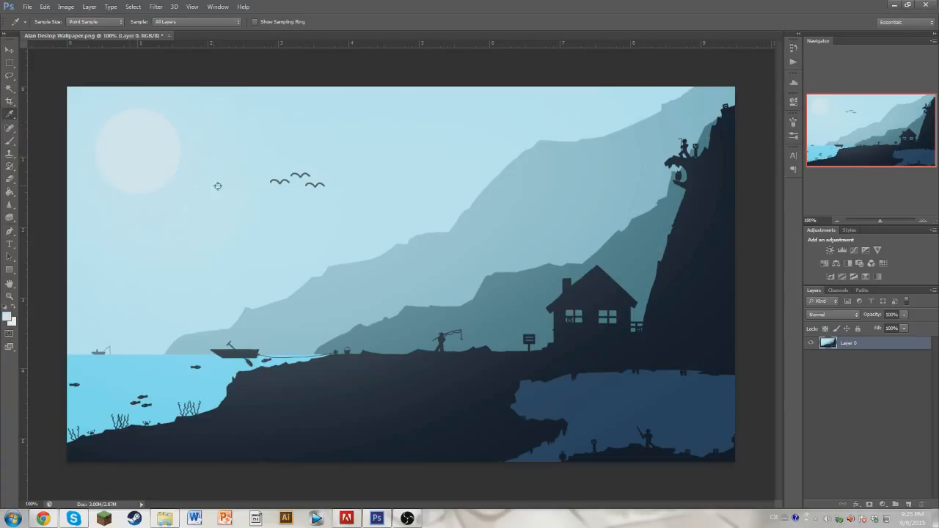
{"action": "left_click", "coordinate": [277, 363]}
Step: View the healing tool variants, paint one large dark Brush dot over the birds and undo it
{"action": "left_click", "coordinate": [4, 128]}
{"action": "right_click", "coordinate": [13, 129]}
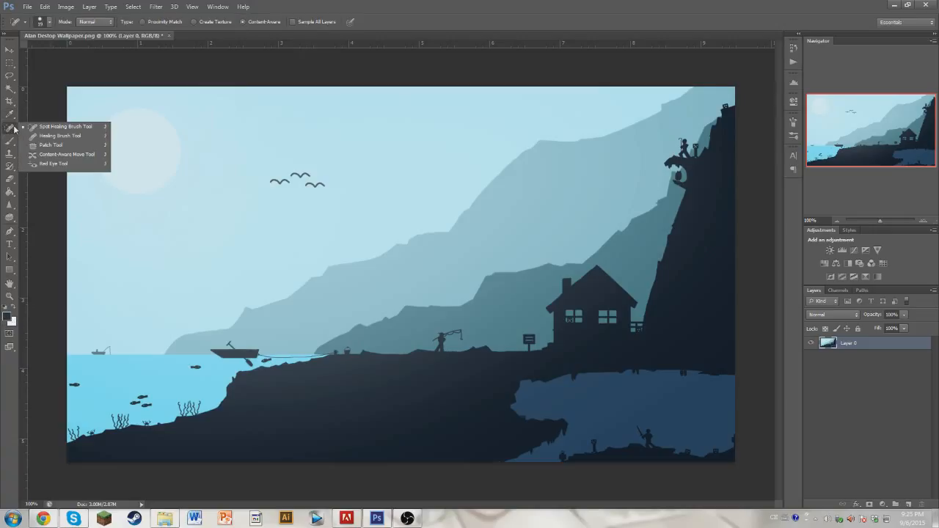
{"action": "left_click", "coordinate": [10, 140]}
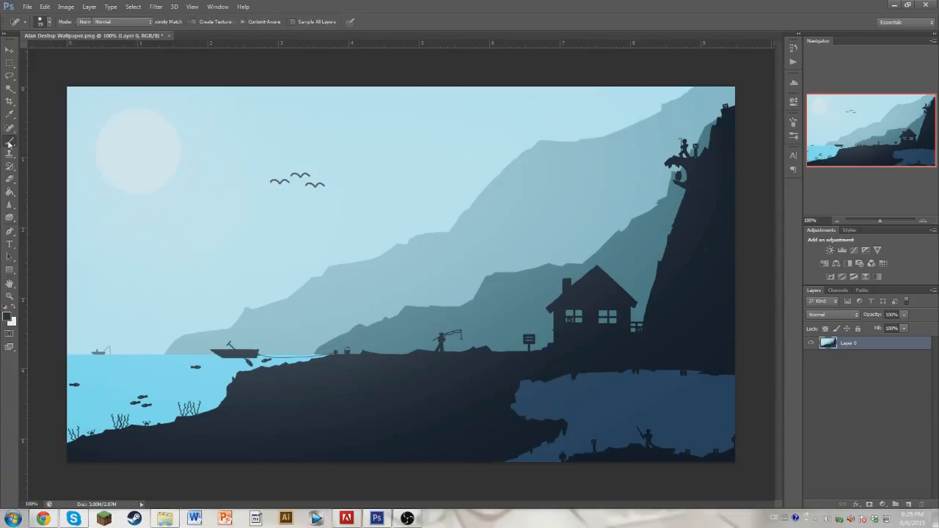
{"action": "left_click", "coordinate": [273, 201]}
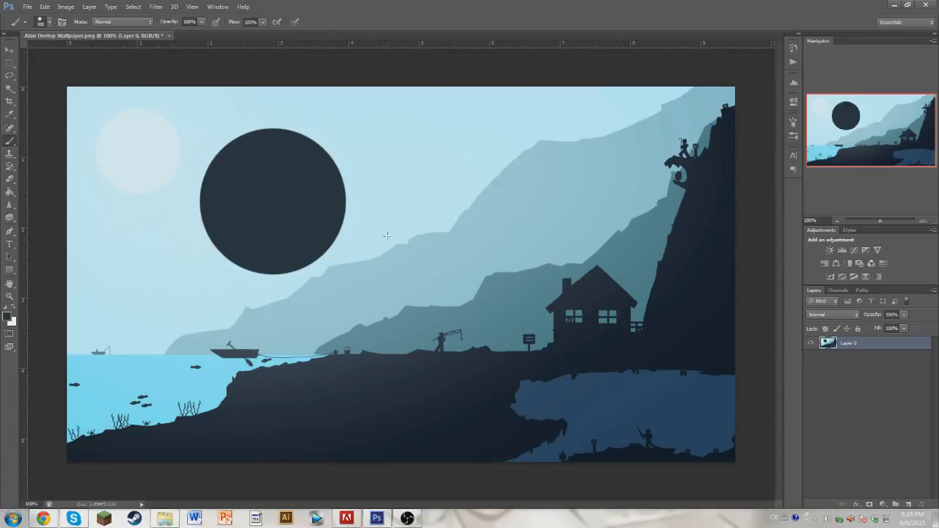
{"action": "key", "text": "ctrl+z"}
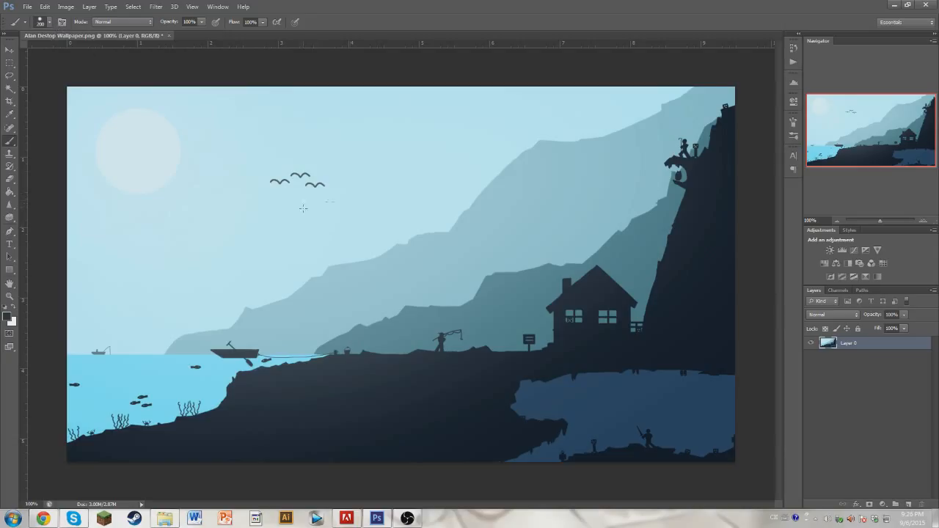
Step: Look over the detailed brush tip settings, paint a short Brush stroke in the sky and undo it
{"action": "left_click", "coordinate": [49, 22]}
{"action": "left_click", "coordinate": [50, 24]}
{"action": "left_click", "coordinate": [62, 22]}
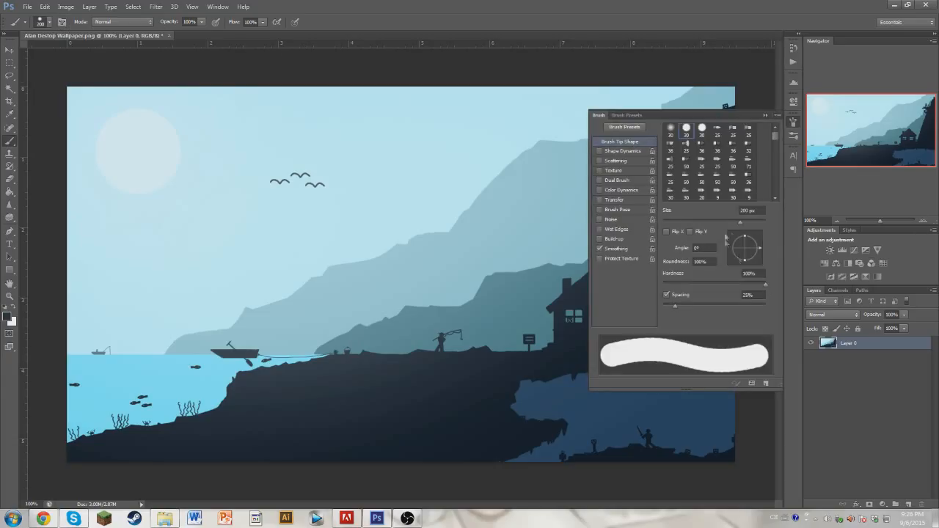
{"action": "left_click", "coordinate": [766, 116]}
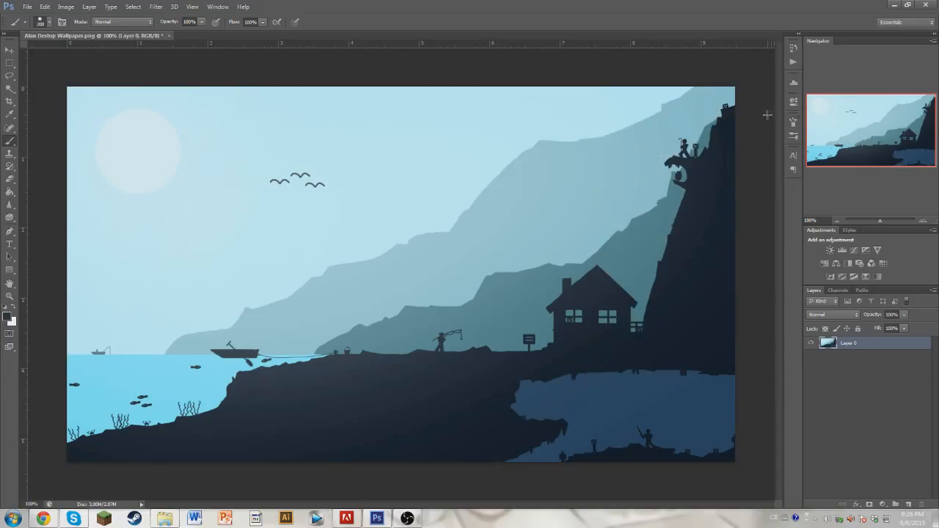
{"action": "left_click_drag", "start_coordinate": [436, 158], "coordinate": [441, 211]}
{"action": "key", "text": "ctrl+z"}
Step: Look through the Brush tool variants and browse the whole collection of brush tips
{"action": "right_click", "coordinate": [7, 142]}
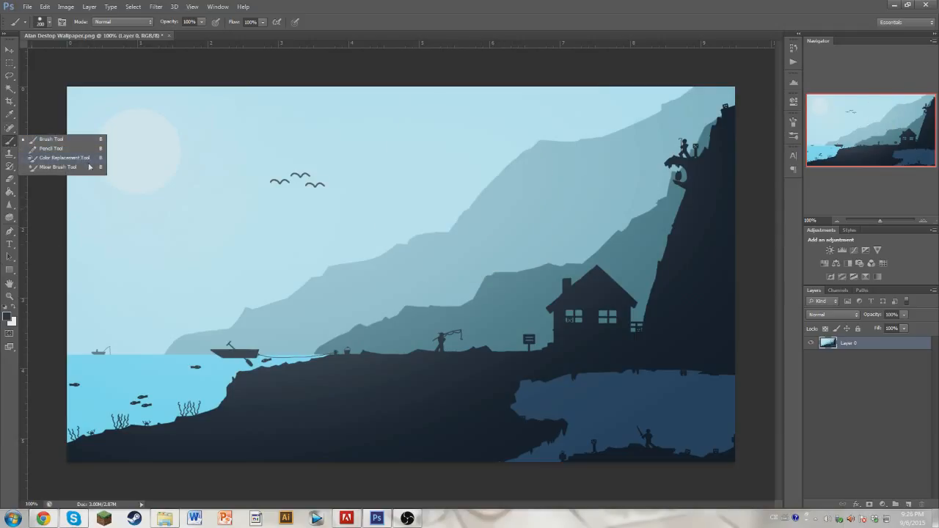
{"action": "left_click", "coordinate": [49, 139]}
{"action": "left_click", "coordinate": [46, 25]}
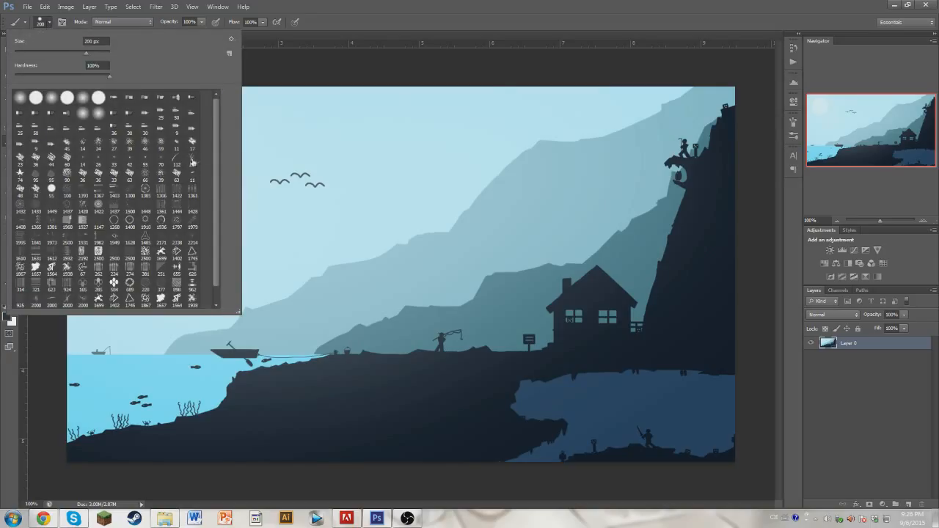
{"action": "scroll", "coordinate": [219, 127], "scroll_direction": "down", "scroll_amount": 1}
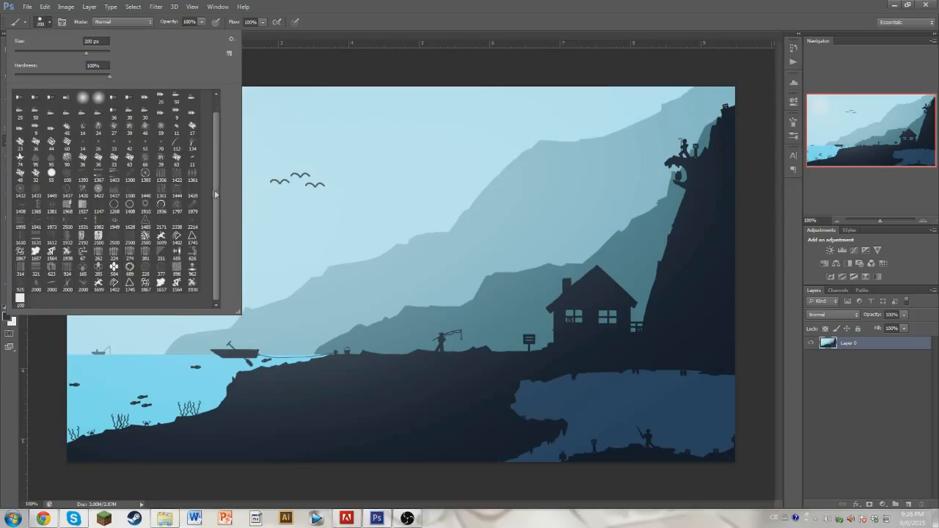
{"action": "scroll", "coordinate": [226, 129], "scroll_direction": "up", "scroll_amount": 1}
{"action": "left_click", "coordinate": [49, 23]}
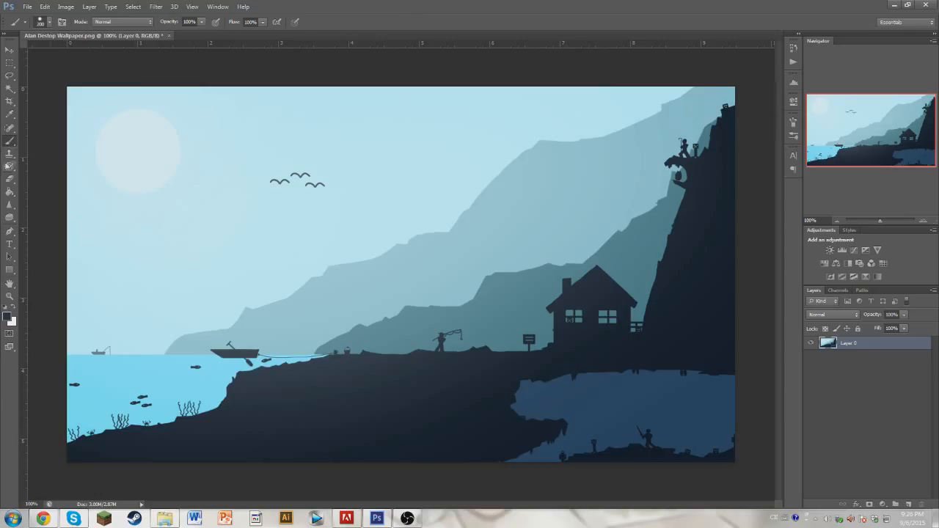
Step: Try the Clone Stamp without a defined source point and view the History Brush variants
{"action": "left_click", "coordinate": [9, 155]}
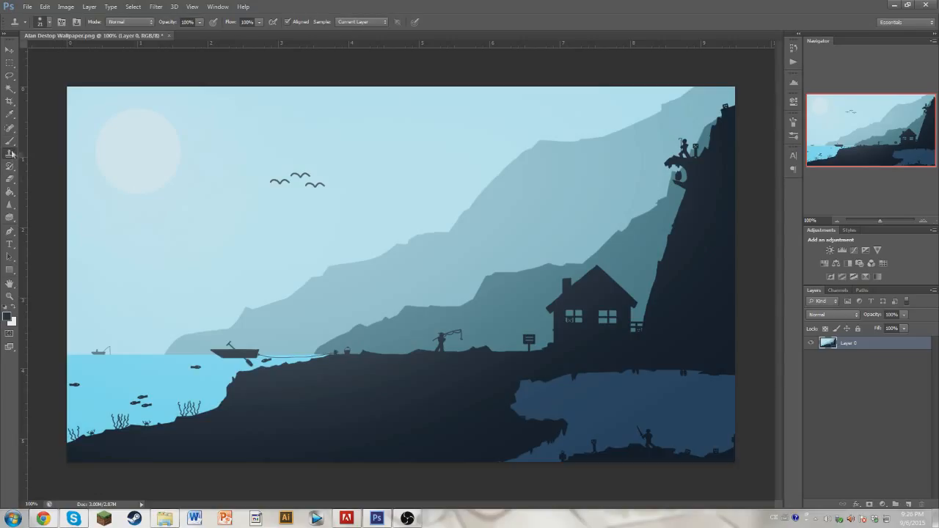
{"action": "left_click", "coordinate": [32, 151]}
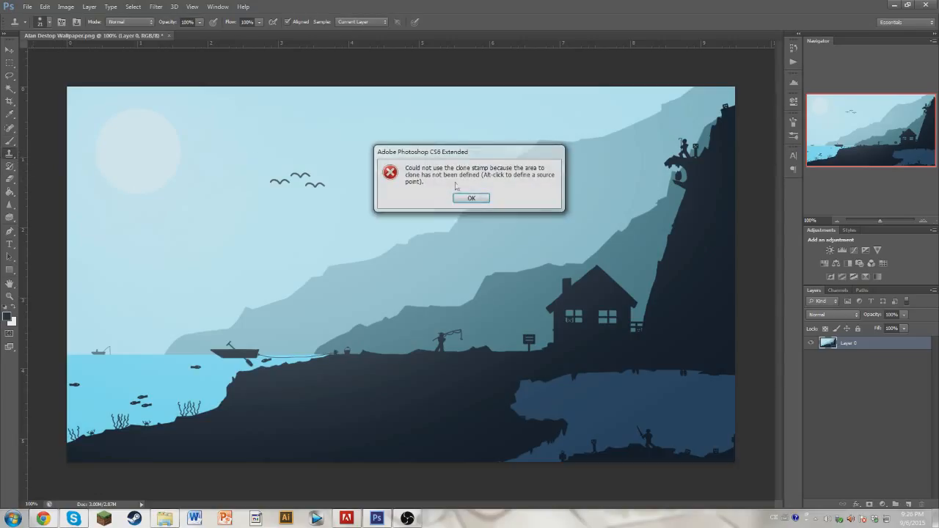
{"action": "left_click", "coordinate": [474, 198]}
{"action": "left_click", "coordinate": [10, 167]}
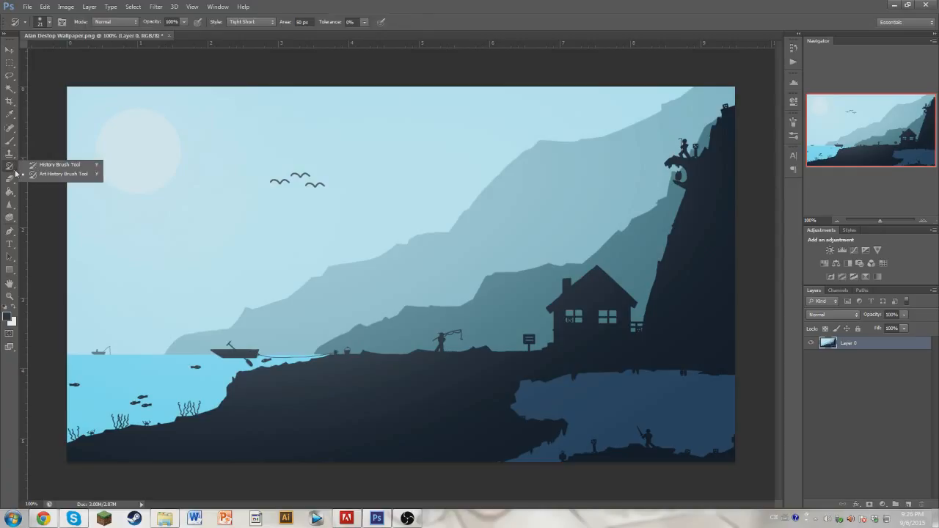
Step: Erase a thin looping line across the mountains with the Eraser and undo it
{"action": "left_click", "coordinate": [10, 179]}
{"action": "left_click", "coordinate": [48, 179]}
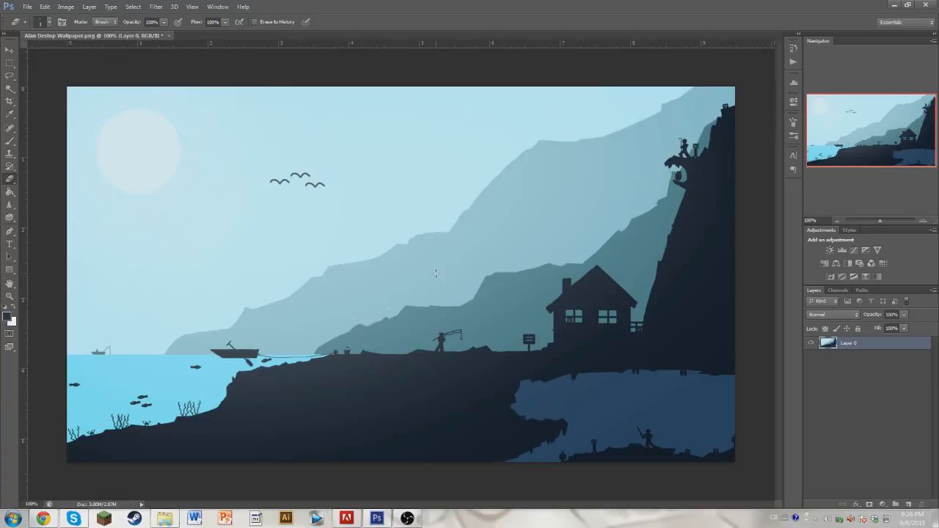
{"action": "mouse_move", "coordinate": [368, 239]}
{"action": "left_mouse_down"}
{"action": "mouse_move", "coordinate": [458, 287]}
{"action": "mouse_move", "coordinate": [534, 258]}
{"action": "left_mouse_up"}
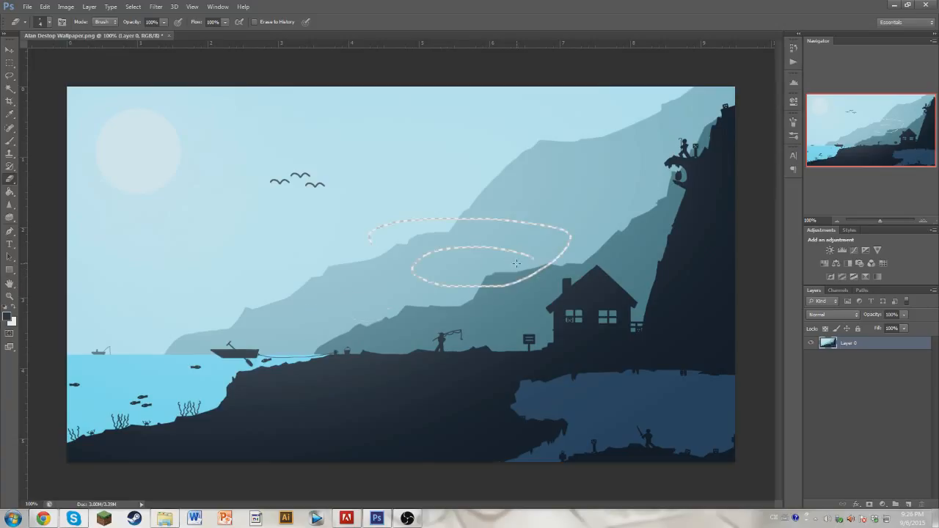
{"action": "key", "text": "ctrl+z"}
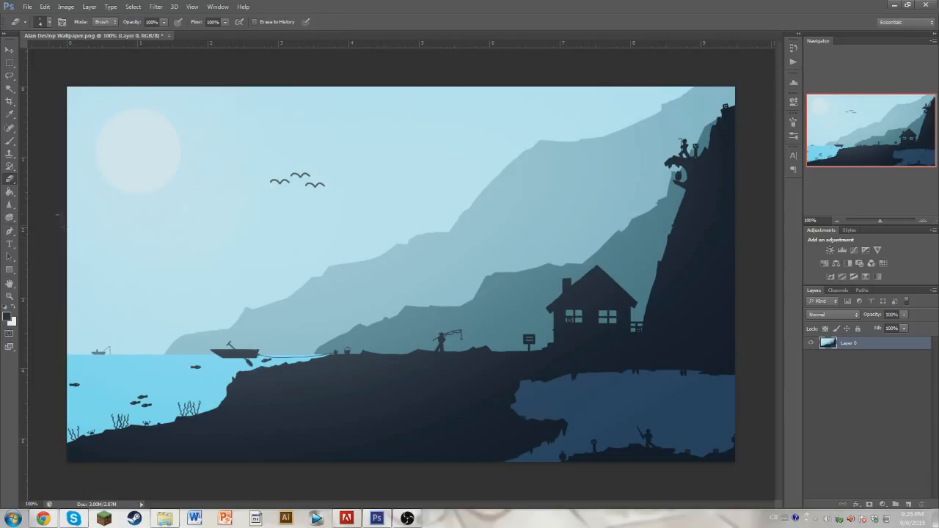
Step: Fill the sky with the dark foreground colour using the Paint Bucket and undo the fill
{"action": "left_click", "coordinate": [9, 191]}
{"action": "left_click", "coordinate": [304, 218]}
{"action": "key", "text": "ctrl+z"}
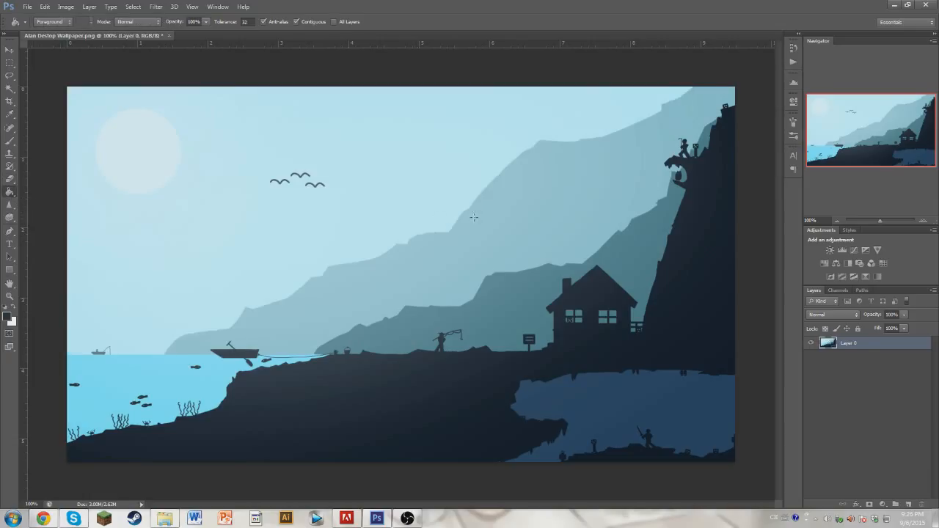
Step: Add a new layer, fill it entirely with the dark foreground colour and delete that layer
{"action": "left_click", "coordinate": [908, 506]}
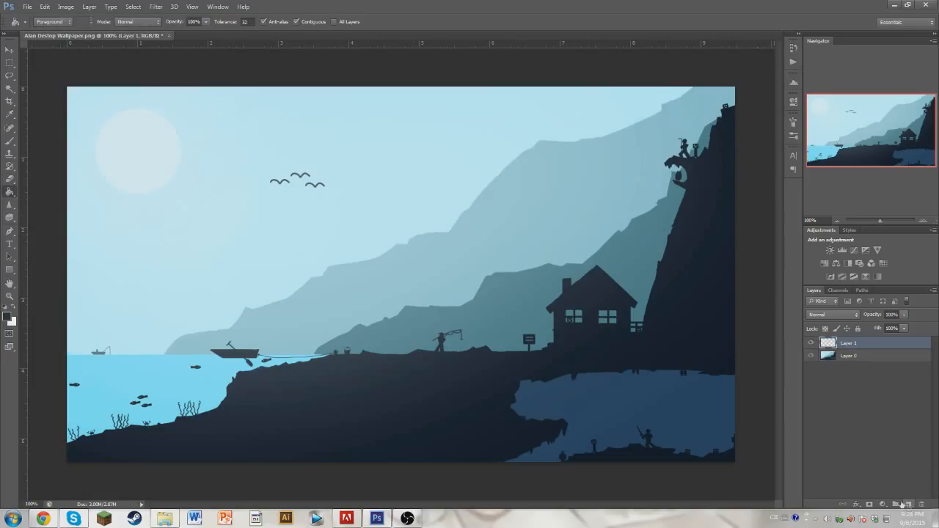
{"action": "left_click", "coordinate": [433, 262]}
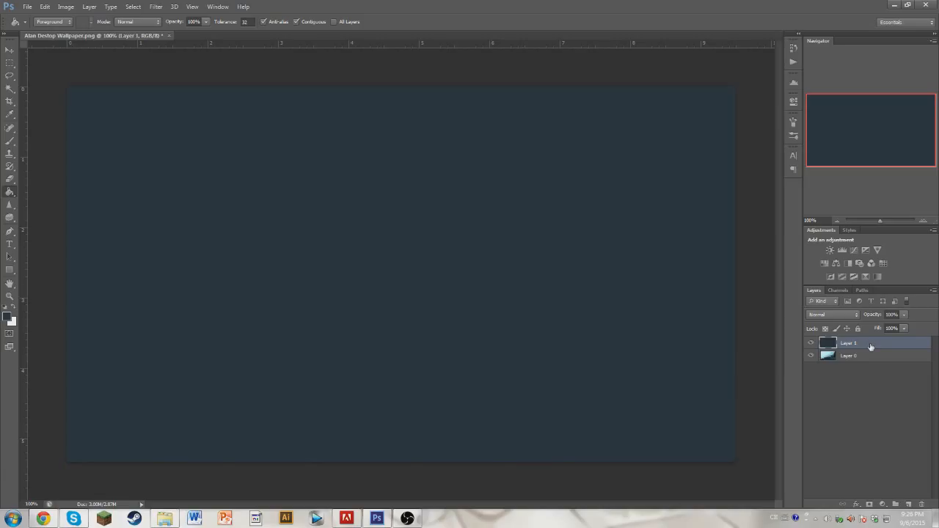
{"action": "key", "text": "Delete"}
Step: Blur the figure in the cave with the Blur tool, undo it, and add and delete an empty layer
{"action": "left_click", "coordinate": [10, 206]}
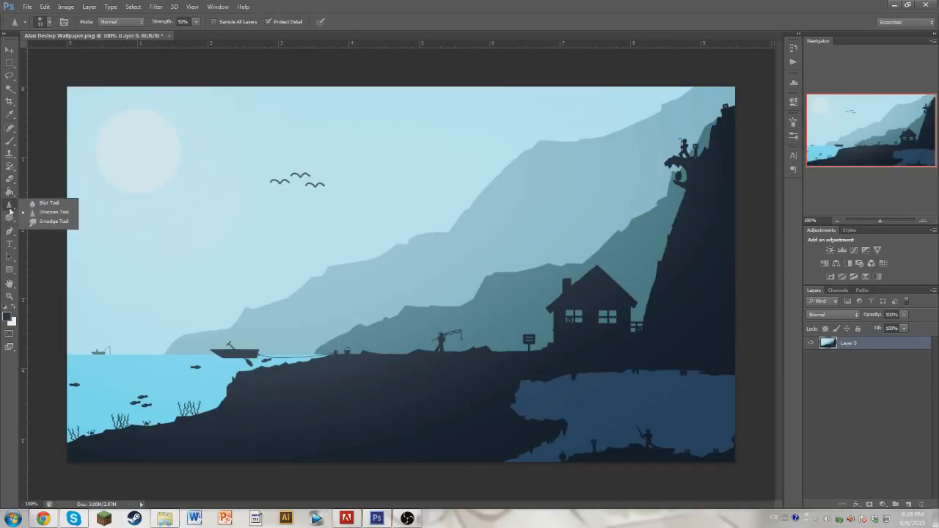
{"action": "left_click", "coordinate": [38, 203]}
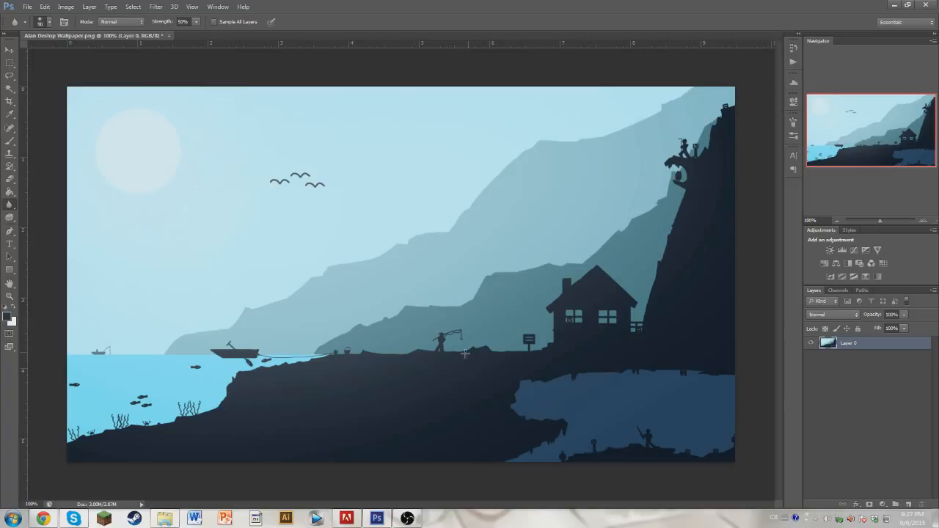
{"action": "mouse_move", "coordinate": [623, 434]}
{"action": "left_mouse_down"}
{"action": "mouse_move", "coordinate": [647, 447]}
{"action": "mouse_move", "coordinate": [644, 440]}
{"action": "mouse_move", "coordinate": [670, 444]}
{"action": "mouse_move", "coordinate": [639, 429]}
{"action": "mouse_move", "coordinate": [643, 442]}
{"action": "mouse_move", "coordinate": [668, 446]}
{"action": "mouse_move", "coordinate": [650, 437]}
{"action": "left_mouse_up"}
{"action": "key", "text": "ctrl+alt+z"}
{"action": "key", "text": "ctrl+shift+alt+n"}
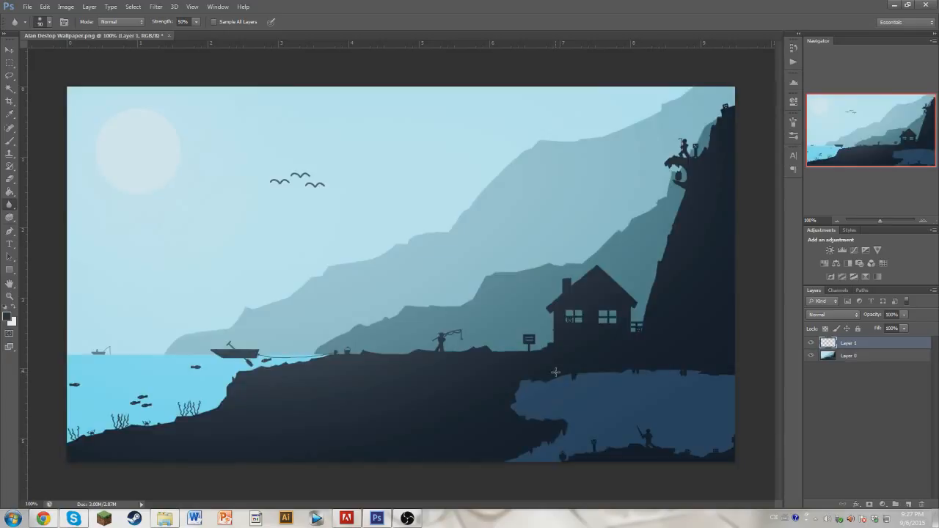
{"action": "key", "text": "Delete"}
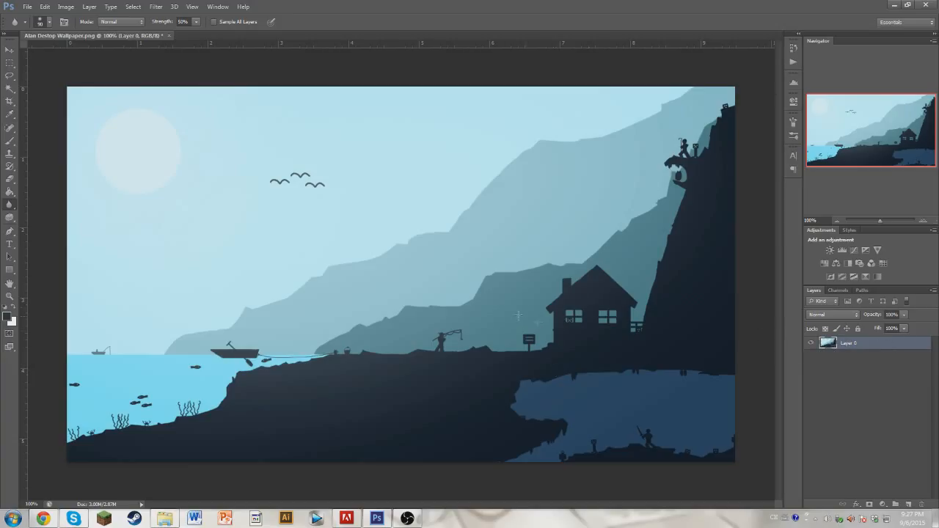
Step: View the list of Blur filters and the Blur, Sharpen and Smudge tool variants, keeping the Blur tool
{"action": "left_click", "coordinate": [156, 6]}
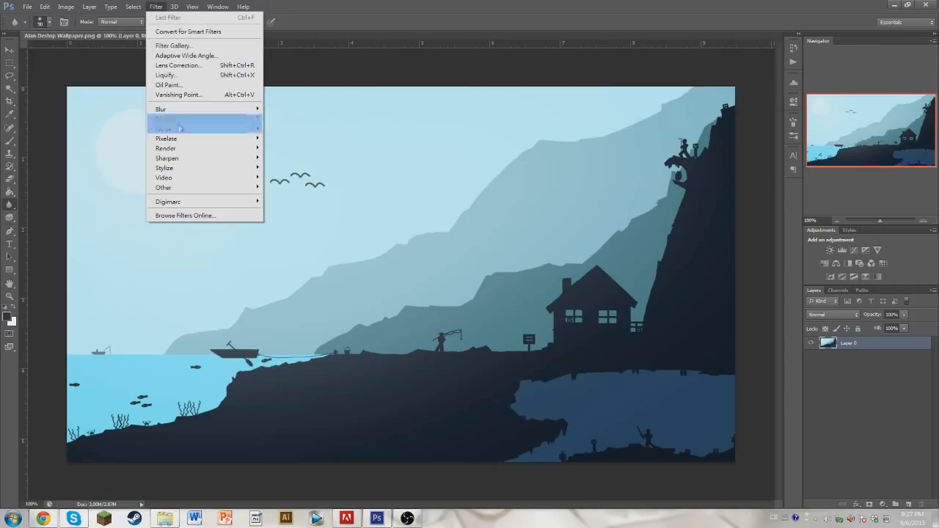
{"action": "mouse_move", "coordinate": [178, 115]}
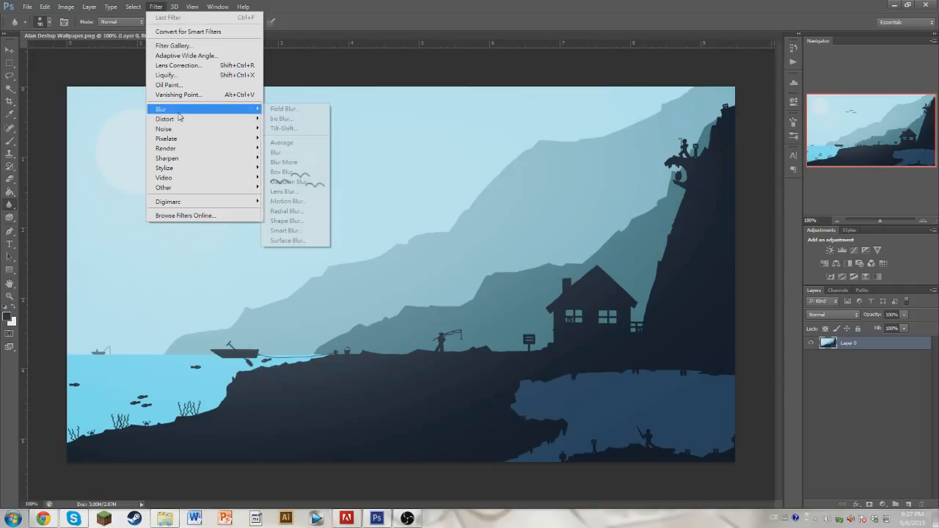
{"action": "left_click", "coordinate": [6, 209]}
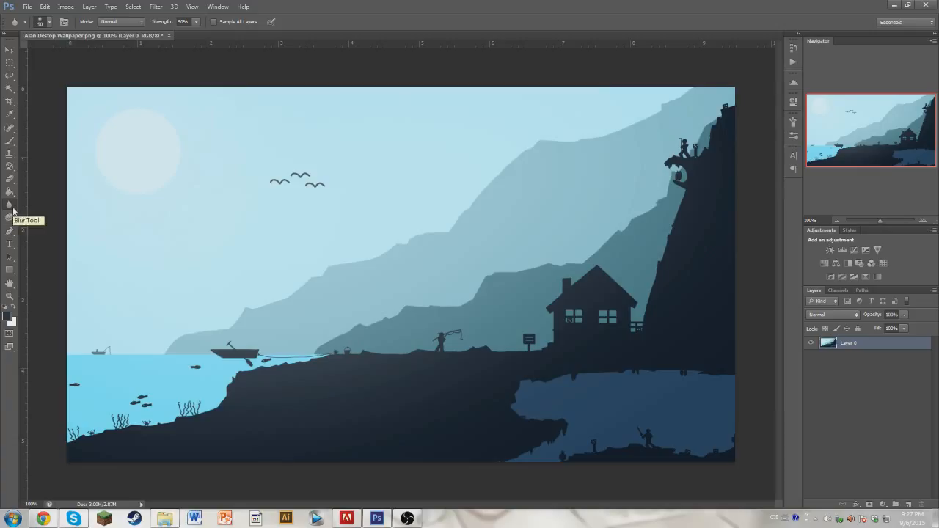
{"action": "right_click", "coordinate": [14, 209]}
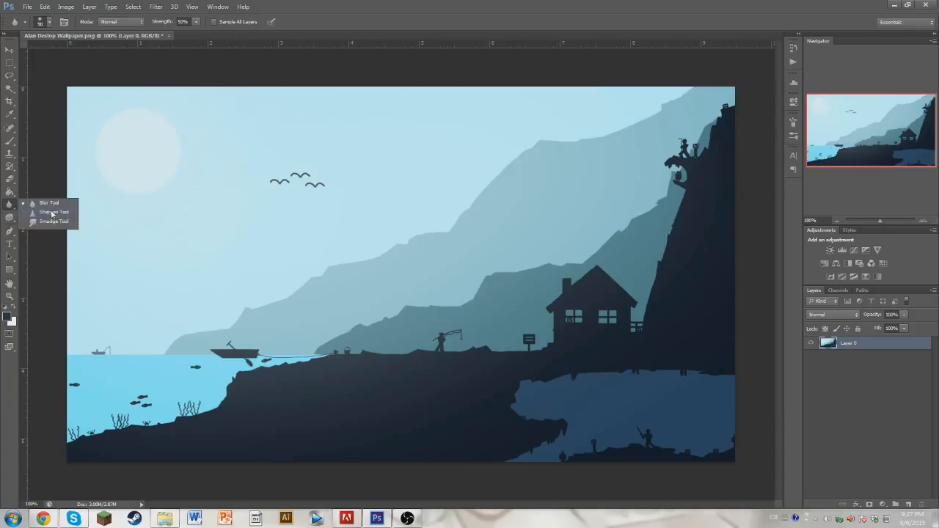
{"action": "left_click", "coordinate": [48, 203]}
Step: View the Dodge, Burn and Sponge tool variants
{"action": "left_click", "coordinate": [9, 221]}
{"action": "right_click", "coordinate": [9, 220]}
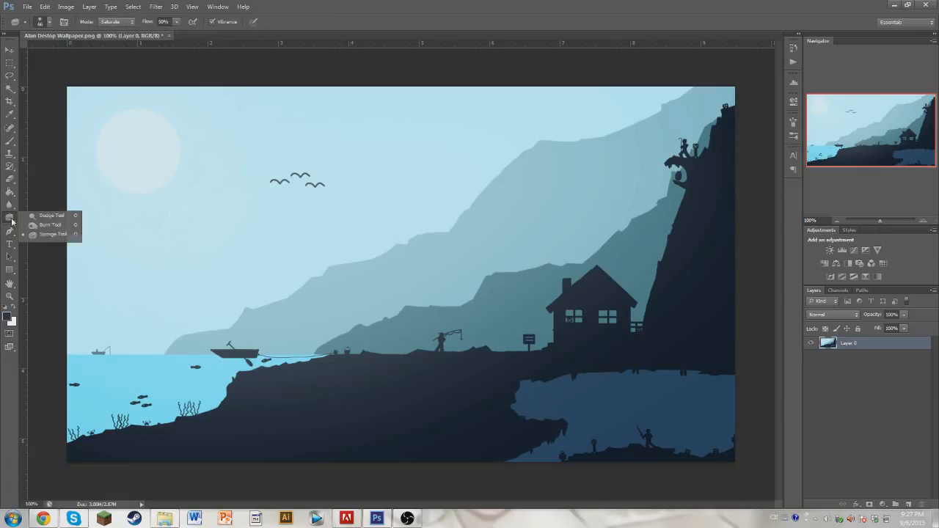
{"action": "left_click", "coordinate": [12, 221]}
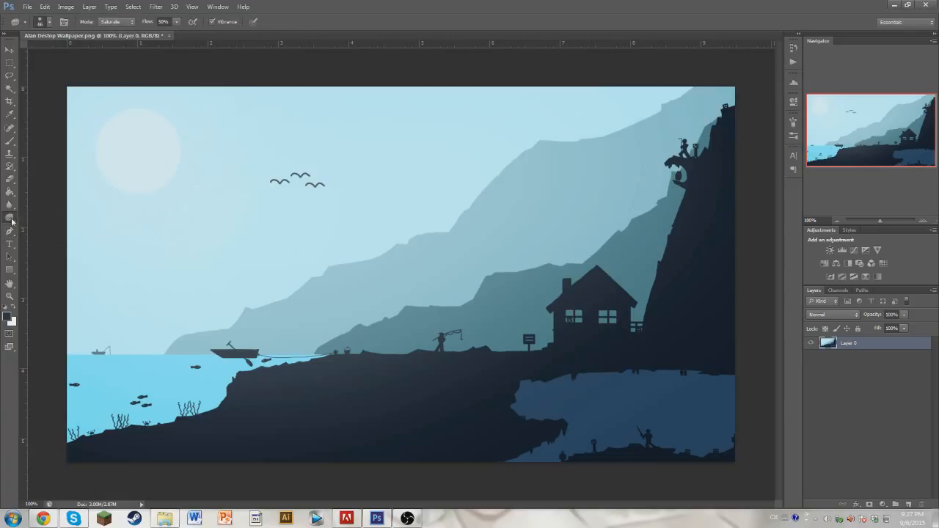
Step: Draw a closed four-sided outline around the birds with the Pen tool in Shape mode
{"action": "left_click", "coordinate": [10, 233]}
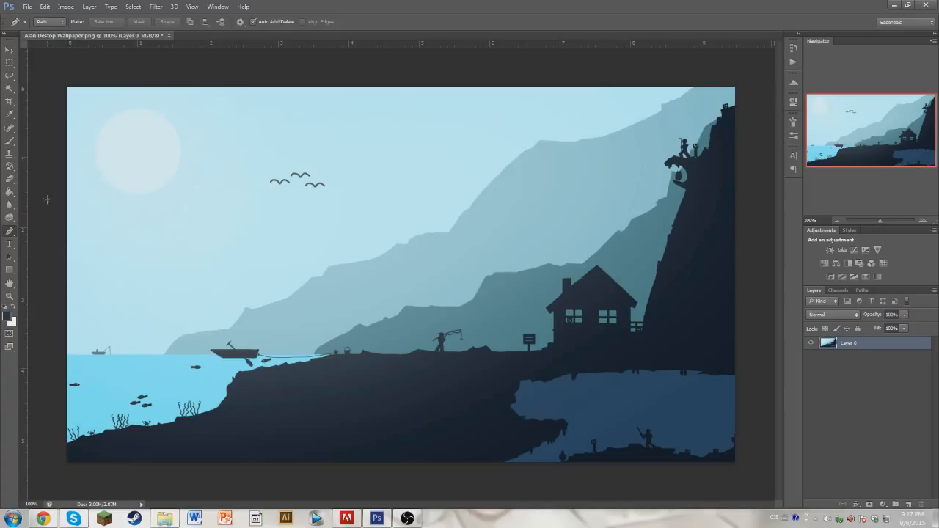
{"action": "left_click", "coordinate": [51, 22]}
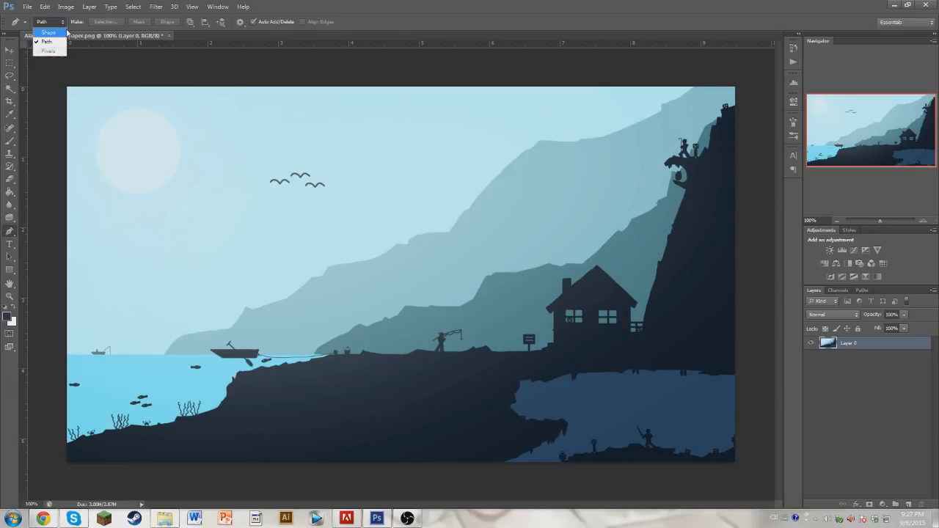
{"action": "left_click", "coordinate": [49, 32]}
{"action": "left_click", "coordinate": [215, 171]}
{"action": "left_click", "coordinate": [217, 204]}
{"action": "left_click", "coordinate": [317, 198]}
{"action": "left_click", "coordinate": [298, 165]}
{"action": "left_click", "coordinate": [218, 168]}
Step: Remove the red stroke from the four-sided shape and give it a solid grey fill
{"action": "left_click", "coordinate": [125, 27]}
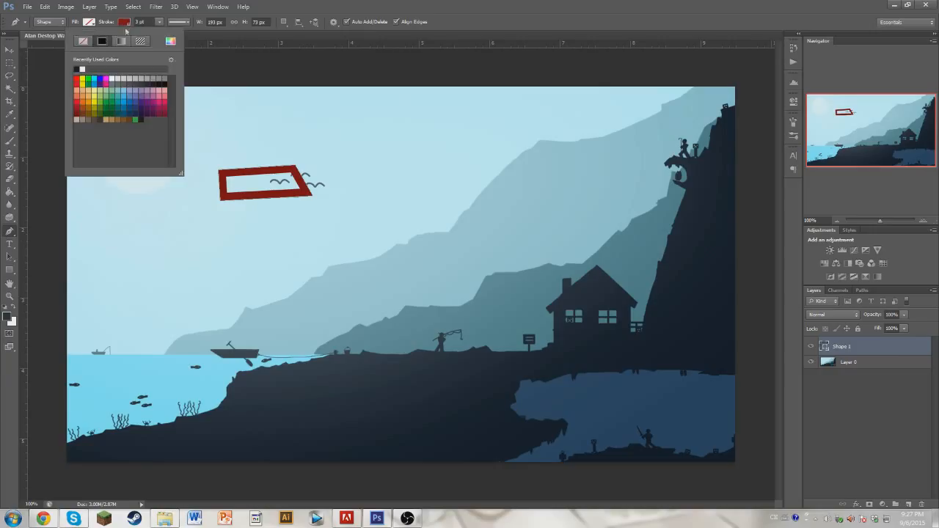
{"action": "left_click", "coordinate": [84, 42]}
{"action": "left_click", "coordinate": [89, 24]}
{"action": "left_click", "coordinate": [80, 84]}
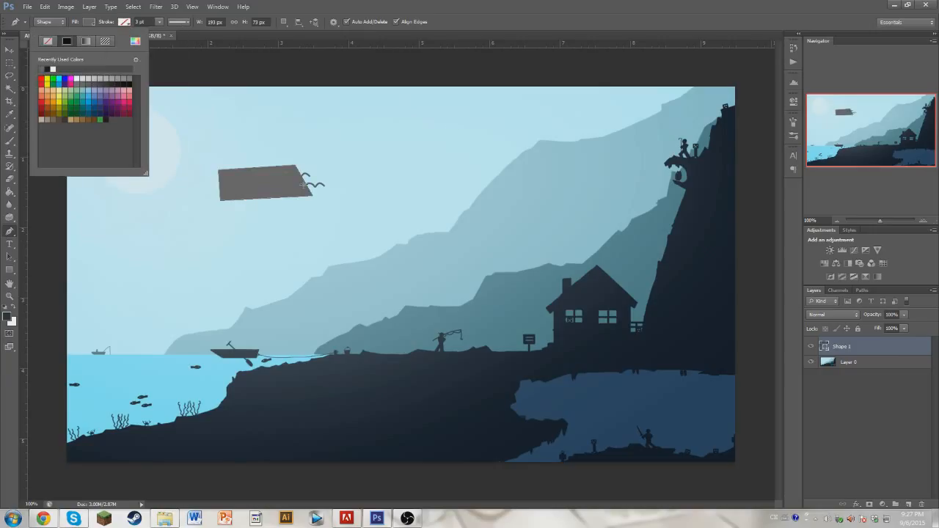
Step: Shift the grey shape sideways with the Move tool, and undo everything back to the plain wallpaper
{"action": "left_click", "coordinate": [10, 49]}
{"action": "left_click_drag", "start_coordinate": [262, 190], "coordinate": [355, 188]}
{"action": "key", "text": "ctrl+alt+z"}
{"action": "key", "text": "ctrl+alt+z"}
{"action": "key", "text": "ctrl+alt+z"}
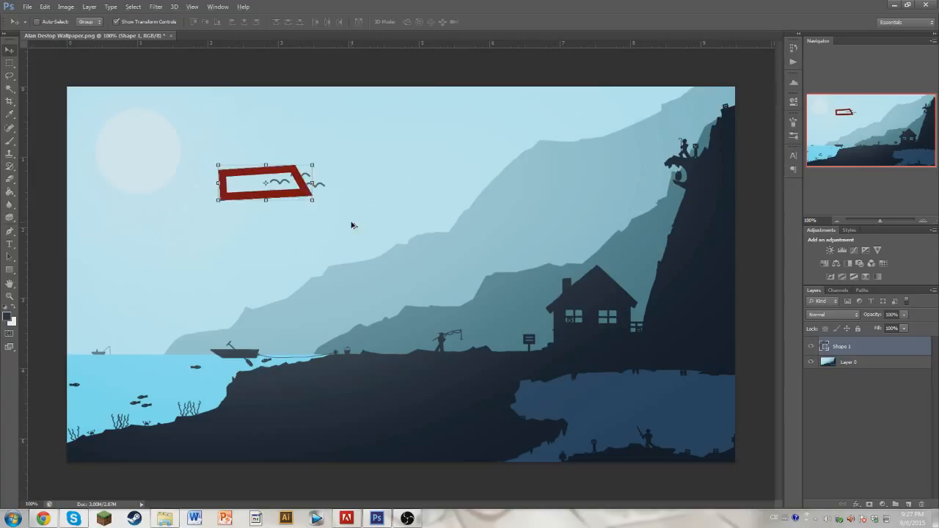
{"action": "key", "text": "ctrl+alt+z"}
{"action": "key", "text": "ctrl+alt+z"}
{"action": "key", "text": "ctrl+alt+z"}
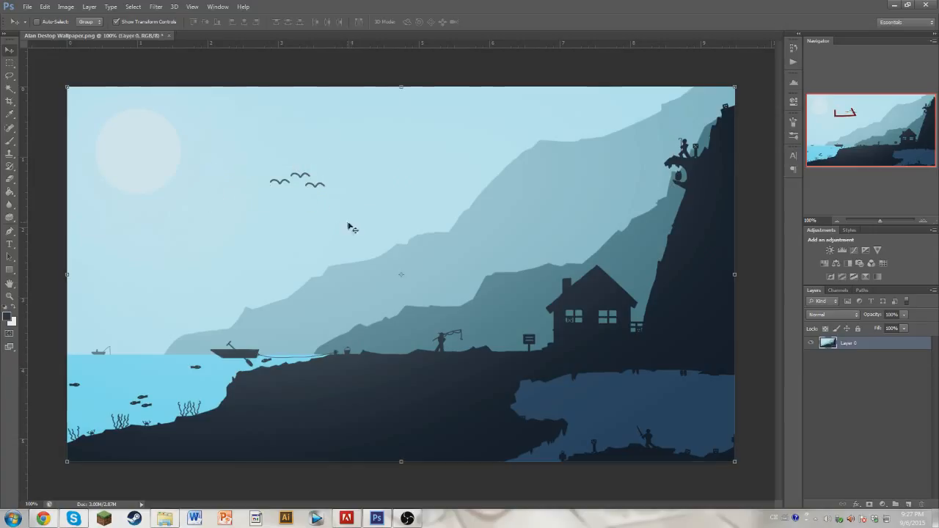
Step: Draw a closed, self-crossing eight-point path over the sky and shore with the Pen tool in Path mode
{"action": "left_click", "coordinate": [9, 232]}
{"action": "left_click", "coordinate": [49, 21]}
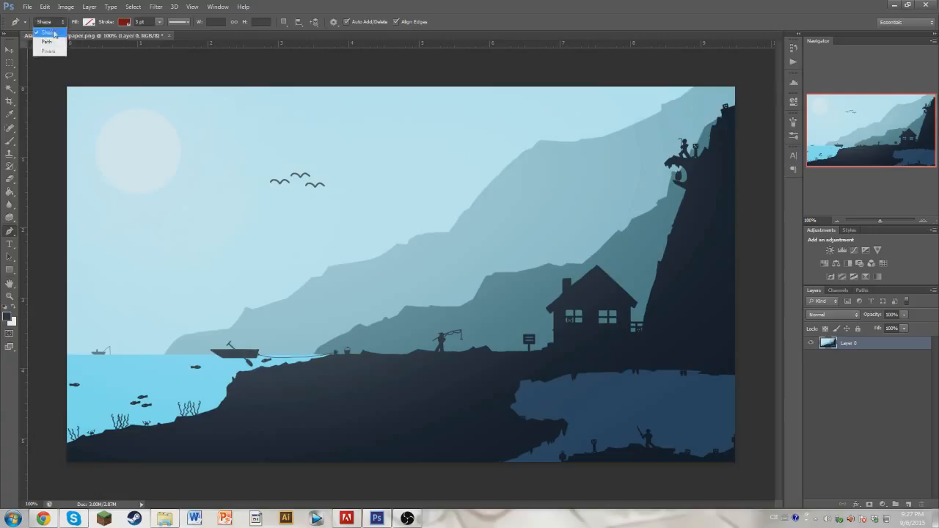
{"action": "left_click", "coordinate": [47, 41]}
{"action": "left_click", "coordinate": [226, 247]}
{"action": "left_click_drag", "start_coordinate": [435, 202], "coordinate": [497, 264]}
{"action": "key", "text": "ctrl+z"}
{"action": "left_click", "coordinate": [470, 261]}
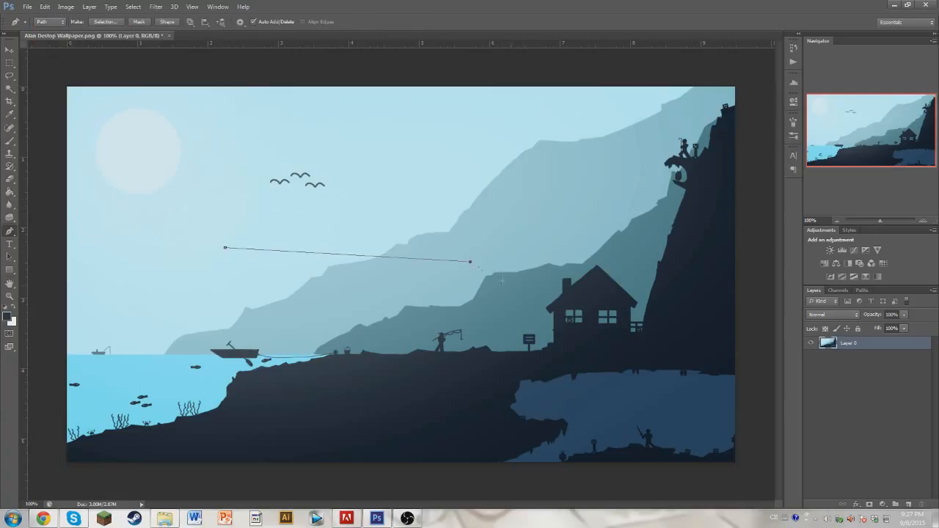
{"action": "left_click", "coordinate": [340, 376]}
{"action": "left_click", "coordinate": [215, 344]}
{"action": "left_click", "coordinate": [189, 242]}
{"action": "left_click", "coordinate": [376, 156]}
{"action": "left_click", "coordinate": [536, 241]}
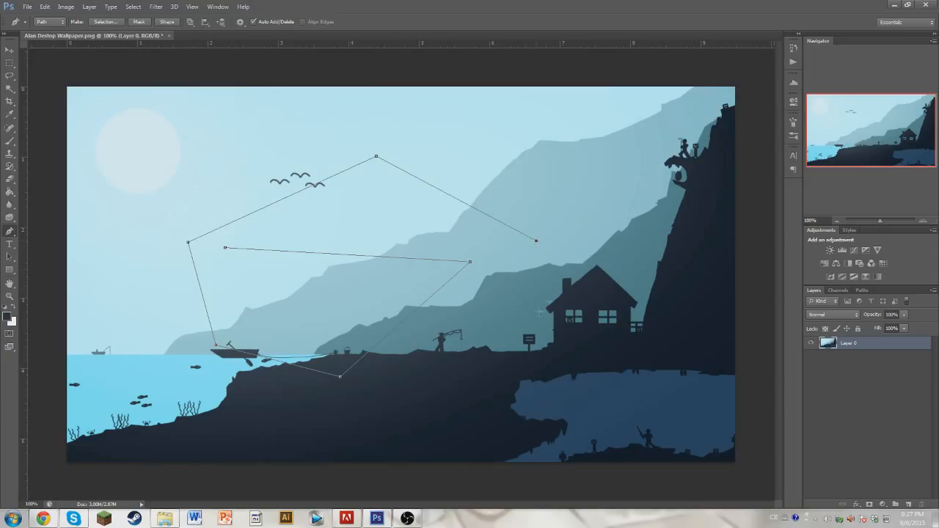
{"action": "left_click", "coordinate": [226, 247]}
Step: Try Make Selection on the path with the default settings, and mask the wallpaper layer with the path and undo the mask
{"action": "left_click", "coordinate": [103, 22]}
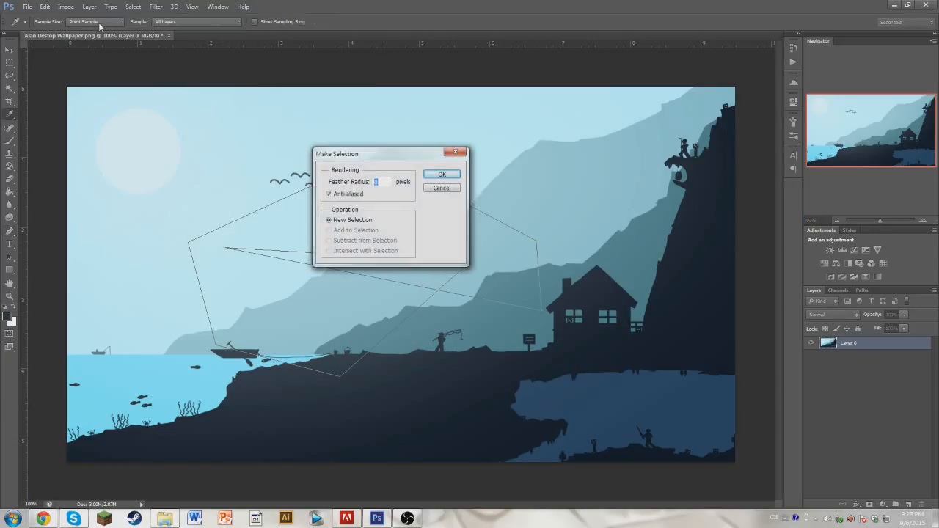
{"action": "key", "text": "Return"}
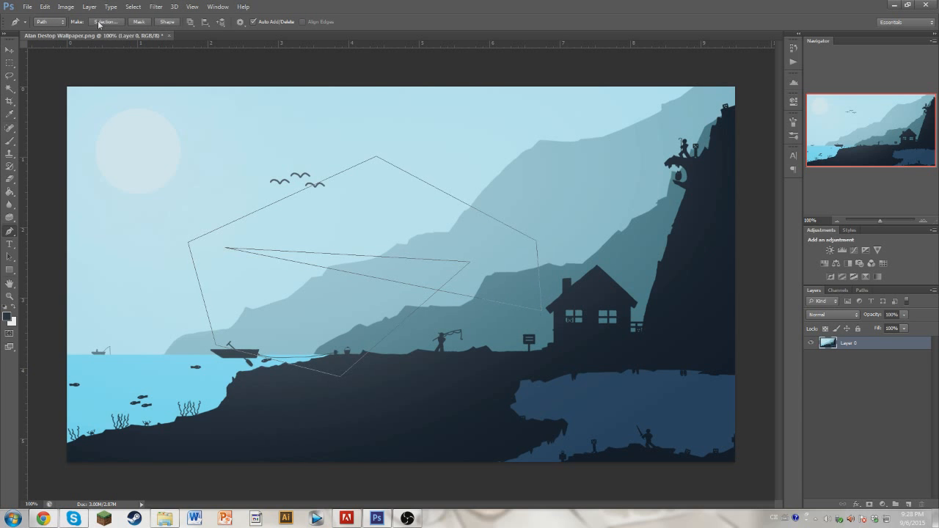
{"action": "left_click", "coordinate": [140, 22]}
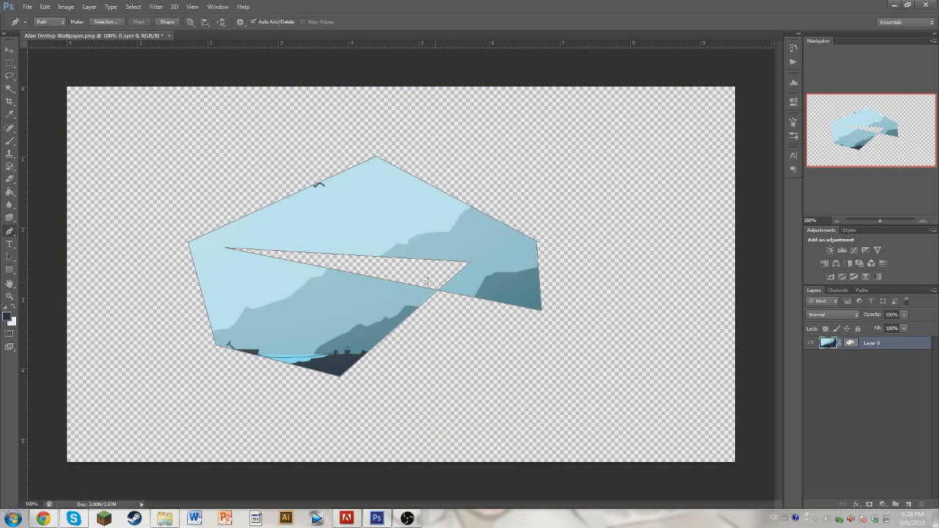
{"action": "key", "text": "ctrl+z"}
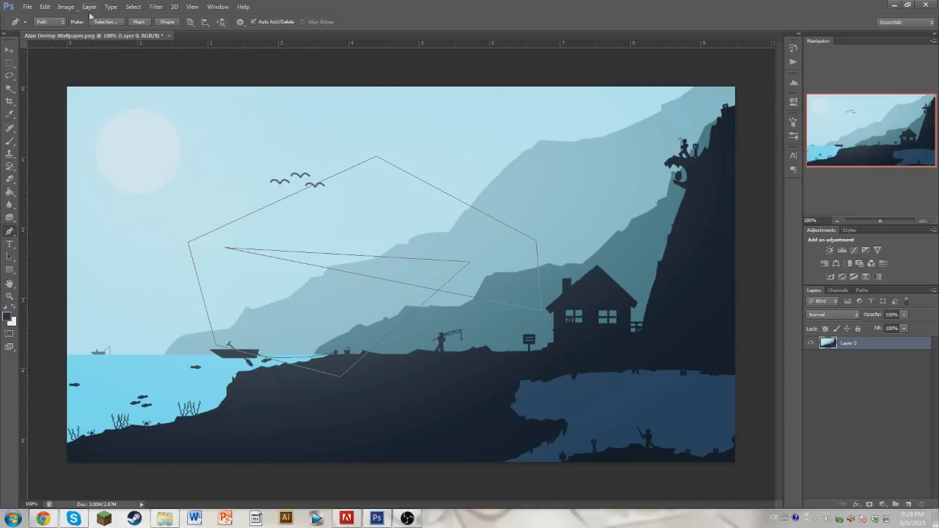
Step: Turn the path into a shape layer, and undo the shape along with all the path's points
{"action": "left_click", "coordinate": [167, 23]}
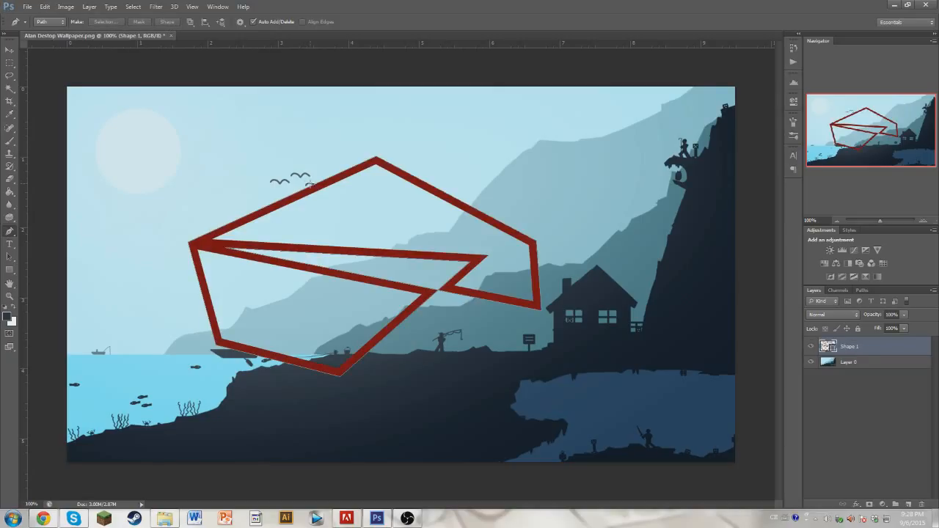
{"action": "key", "text": "ctrl+alt+z"}
{"action": "key", "text": "ctrl+alt+z"}
{"action": "key", "text": "ctrl+alt+z"}
{"action": "key", "text": "ctrl+alt+z"}
{"action": "key", "text": "ctrl+alt+z"}
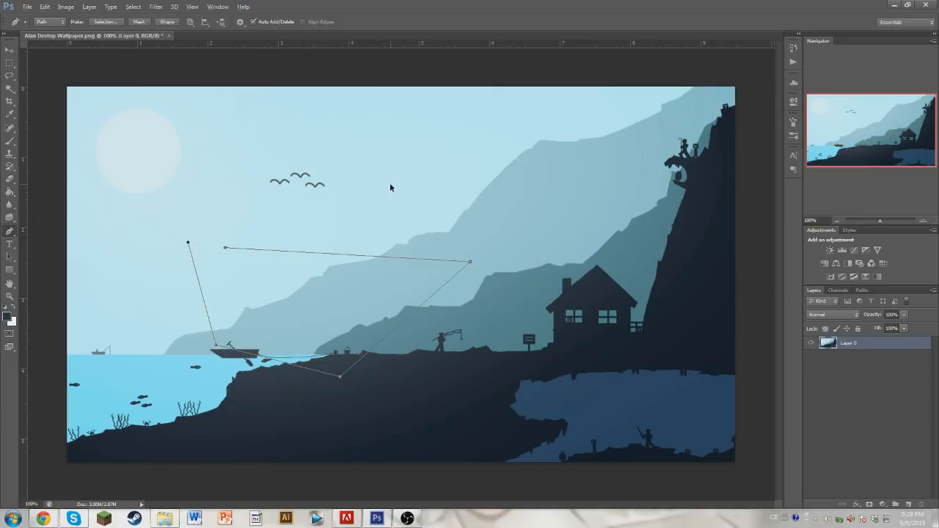
{"action": "key", "text": "ctrl+alt+z"}
{"action": "key", "text": "ctrl+alt+z"}
{"action": "key", "text": "ctrl+alt+z"}
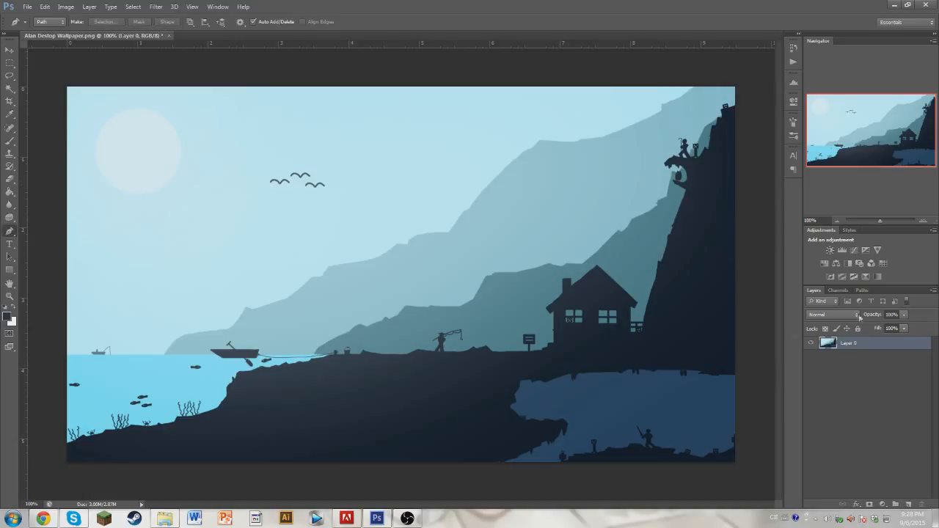
Step: Draw a curved Pen path arching past the birds, trying and undoing a third curved point above the shoreline
{"action": "left_click", "coordinate": [224, 250]}
{"action": "left_click_drag", "start_coordinate": [433, 238], "coordinate": [552, 398]}
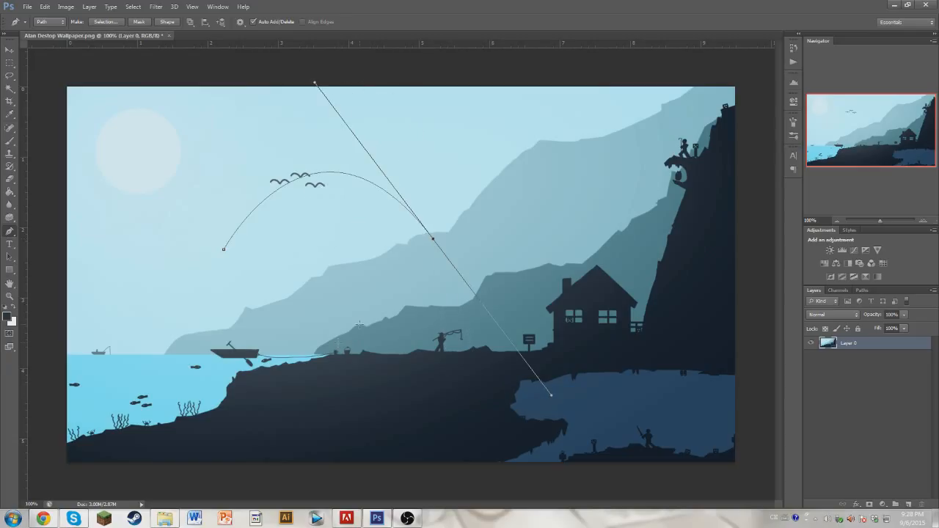
{"action": "left_click_drag", "start_coordinate": [351, 323], "coordinate": [386, 347]}
{"action": "key", "text": "ctrl+z"}
{"action": "left_click_drag", "start_coordinate": [369, 328], "coordinate": [379, 346]}
{"action": "key", "text": "ctrl+z"}
Step: Remove the outgoing handle from the curve's end point, add another curved segment, and undo the whole path
{"action": "left_click", "coordinate": [433, 238], "text": "alt"}
{"action": "left_click_drag", "start_coordinate": [370, 300], "coordinate": [420, 169]}
{"action": "key", "text": "ctrl+alt+z"}
{"action": "key", "text": "ctrl+alt+z"}
{"action": "key", "text": "ctrl+alt+z"}
{"action": "key", "text": "ctrl+alt+z"}
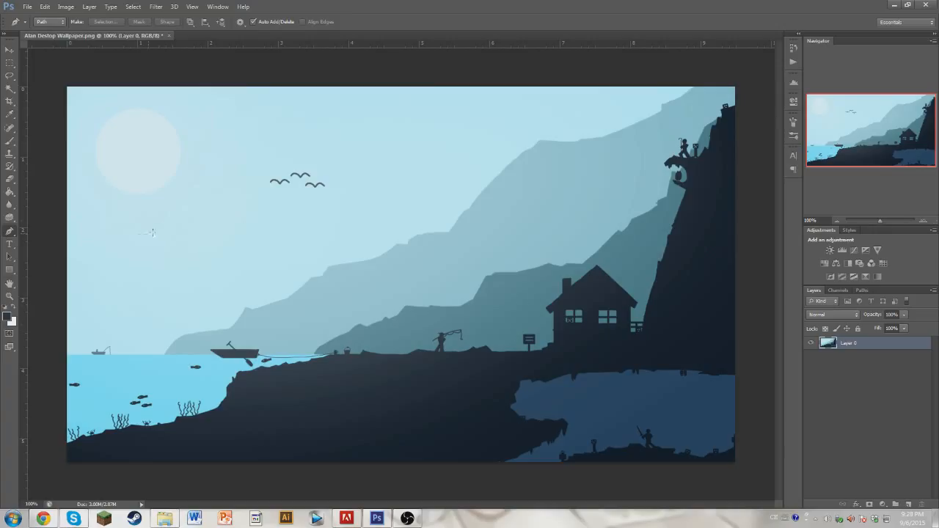
Step: Sketch a wavy path across the mountains with the Freeform Pen tool, undo it, and return to the standard Pen tool
{"action": "right_click", "coordinate": [11, 232]}
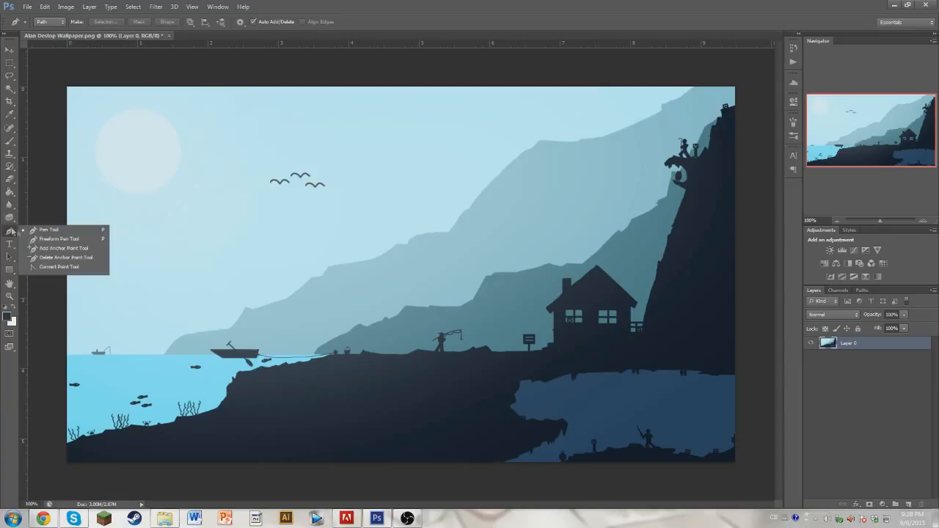
{"action": "left_click", "coordinate": [92, 242]}
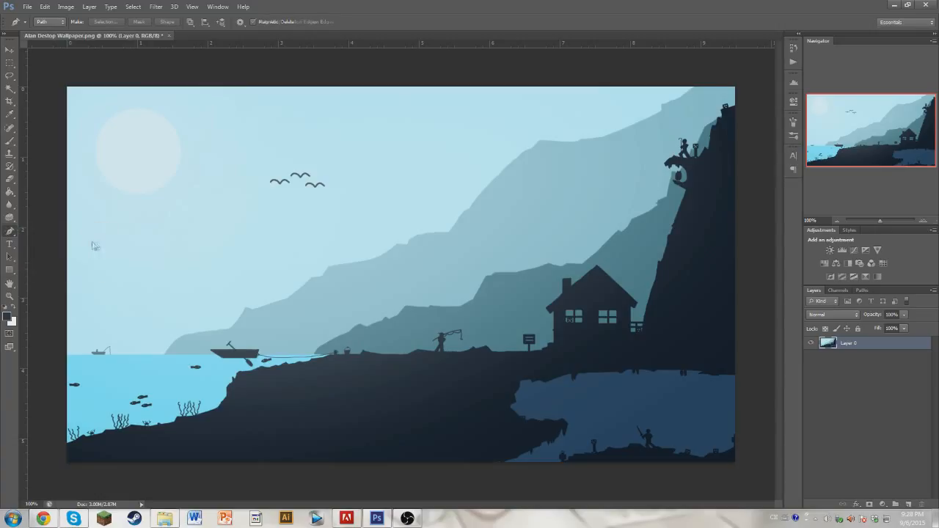
{"action": "mouse_move", "coordinate": [255, 230]}
{"action": "left_mouse_down"}
{"action": "mouse_move", "coordinate": [389, 241]}
{"action": "mouse_move", "coordinate": [516, 278]}
{"action": "left_mouse_up"}
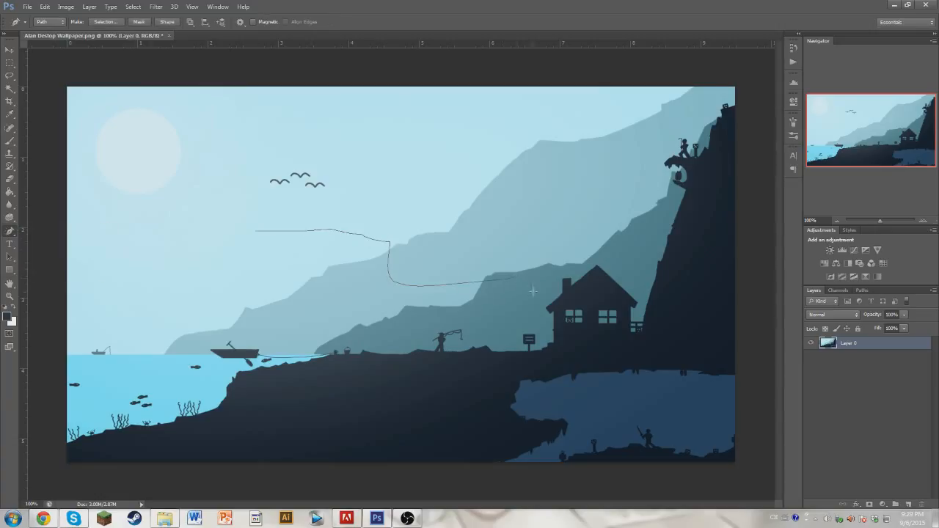
{"action": "key", "text": "ctrl+z"}
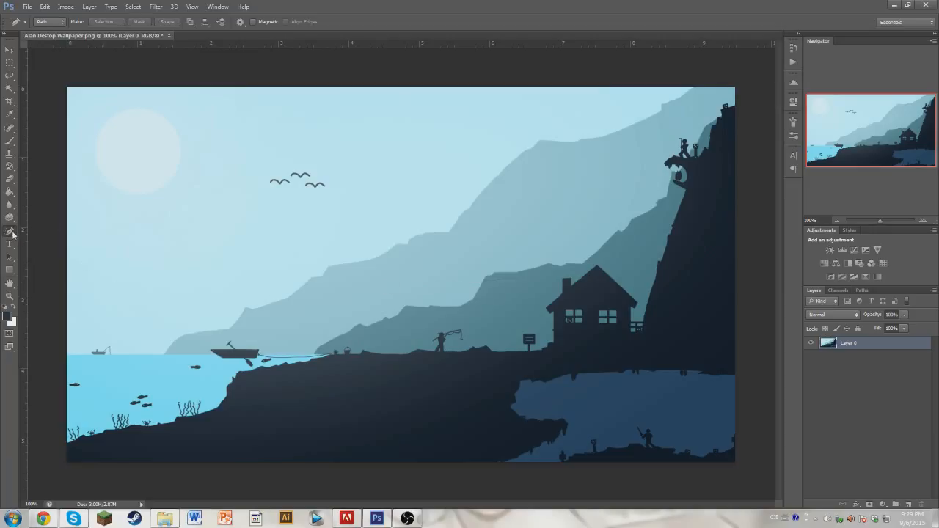
{"action": "right_click", "coordinate": [13, 233]}
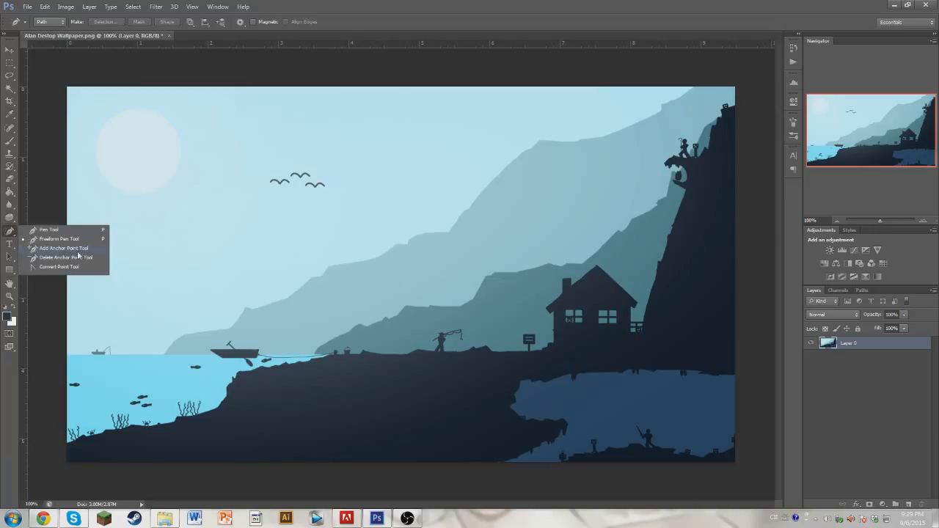
{"action": "left_click", "coordinate": [46, 230]}
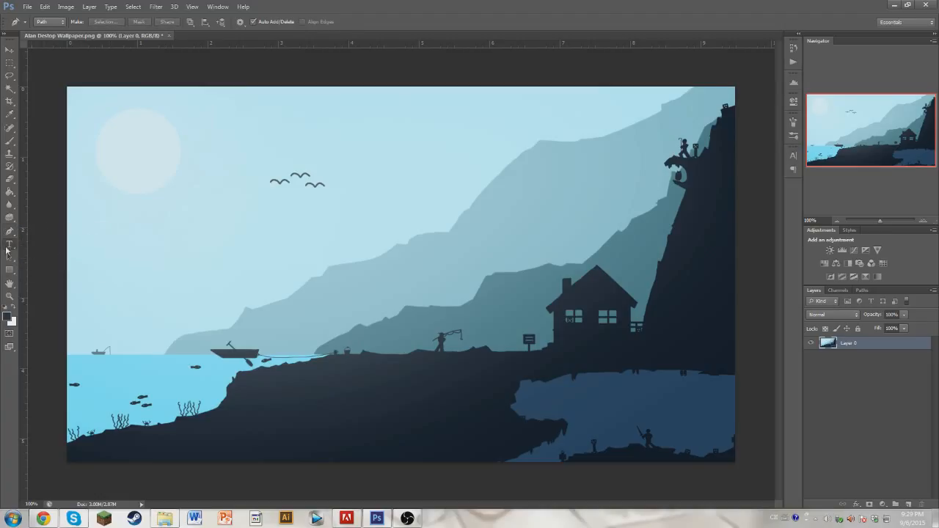
Step: View the horizontal, vertical and mask variants of the Type tool, keeping the Horizontal Type tool
{"action": "left_click", "coordinate": [10, 244]}
{"action": "right_click", "coordinate": [13, 245]}
{"action": "left_click", "coordinate": [29, 244]}
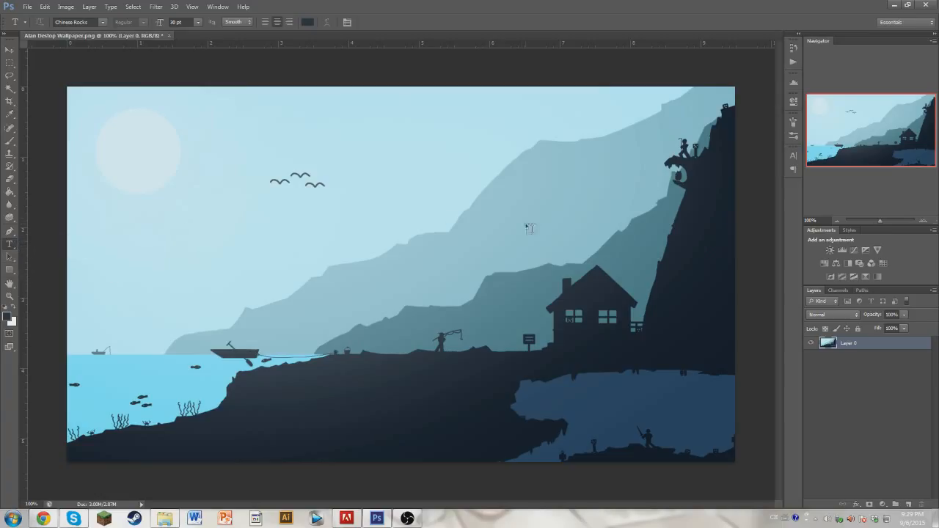
{"action": "right_click", "coordinate": [15, 248]}
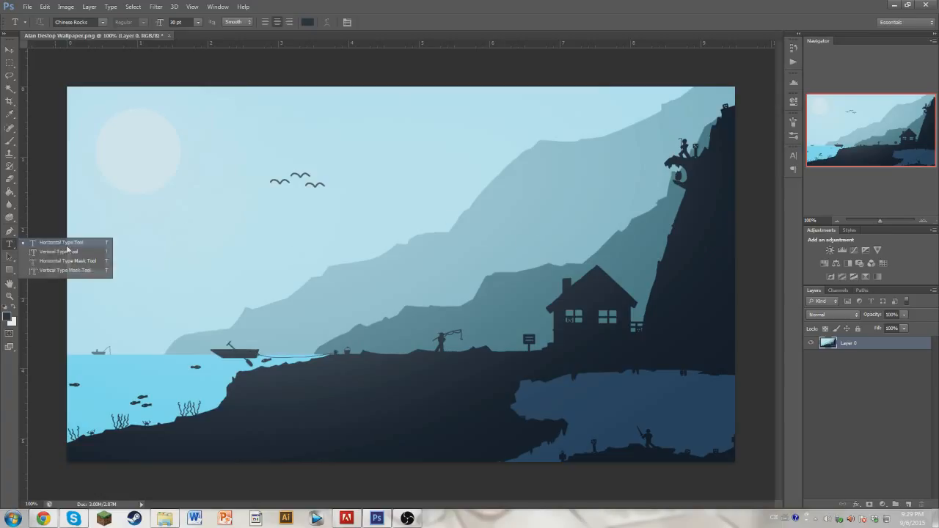
{"action": "left_click", "coordinate": [10, 246]}
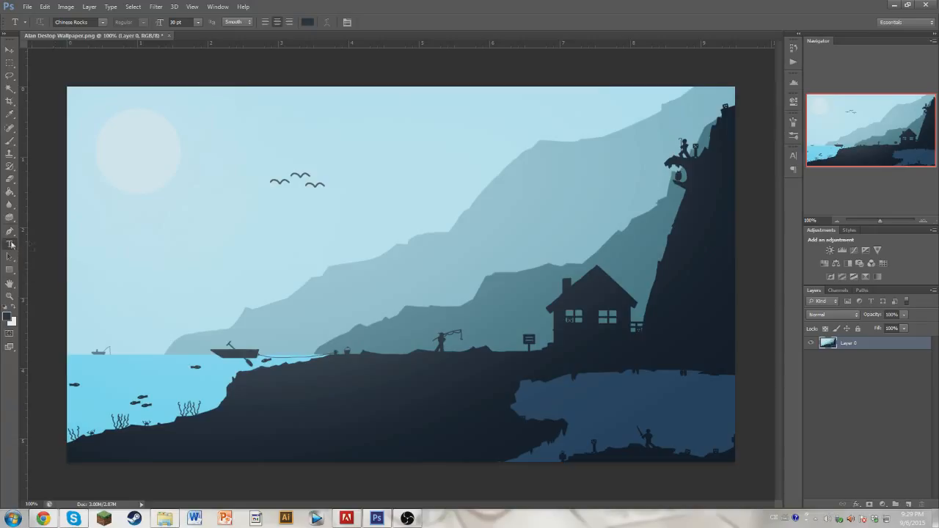
Step: View the variants of the path selection tool
{"action": "left_click", "coordinate": [13, 258]}
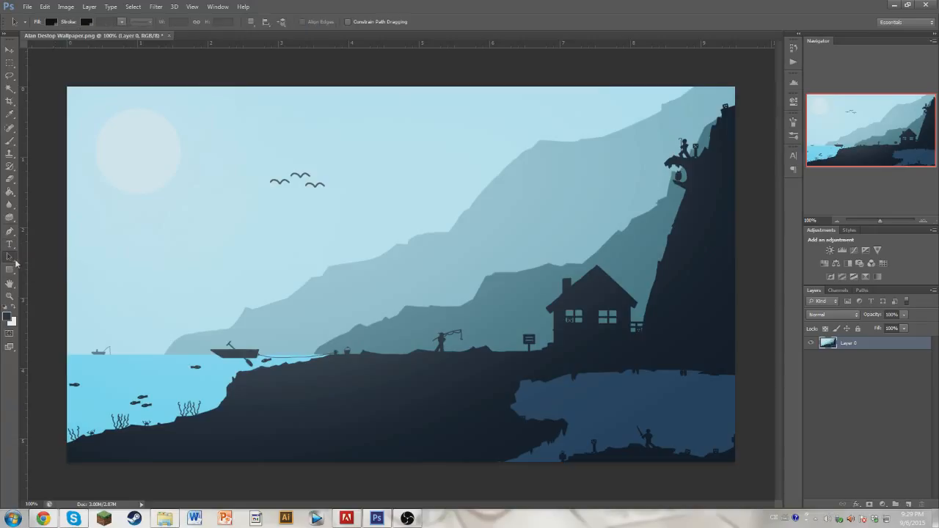
{"action": "right_click", "coordinate": [12, 258]}
{"action": "left_click", "coordinate": [86, 258]}
Step: Draw a large red-outlined rectangle across the sky with the Rectangle tool in Shape mode, and undo it
{"action": "left_click", "coordinate": [9, 269]}
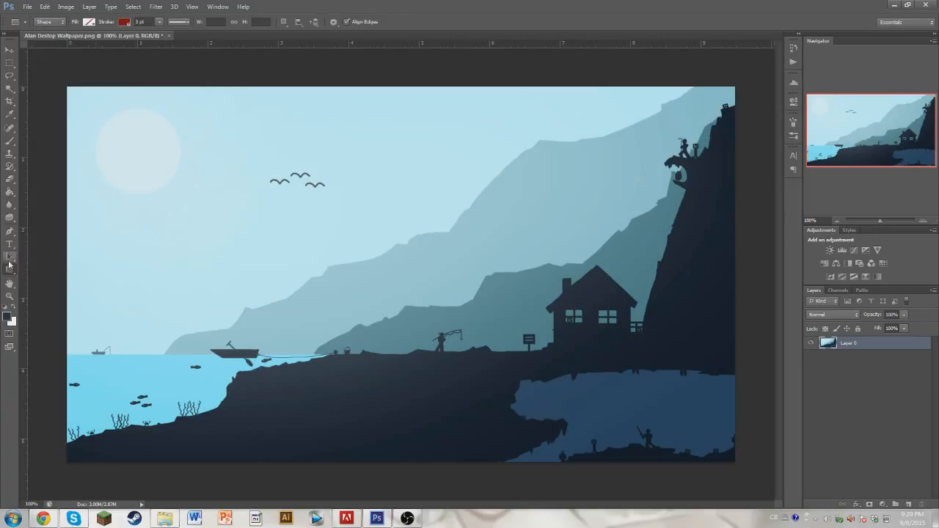
{"action": "mouse_move", "coordinate": [157, 203]}
{"action": "left_mouse_down"}
{"action": "mouse_move", "coordinate": [272, 262]}
{"action": "mouse_move", "coordinate": [434, 293]}
{"action": "left_mouse_up"}
{"action": "key", "text": "ctrl+z"}
Step: Switch the Rectangle tool to Path mode, draw two test rectangle paths over the sky, and undo each one
{"action": "left_click", "coordinate": [49, 22]}
{"action": "left_click", "coordinate": [46, 41]}
{"action": "left_click_drag", "start_coordinate": [177, 139], "coordinate": [413, 214]}
{"action": "key", "text": "ctrl+z"}
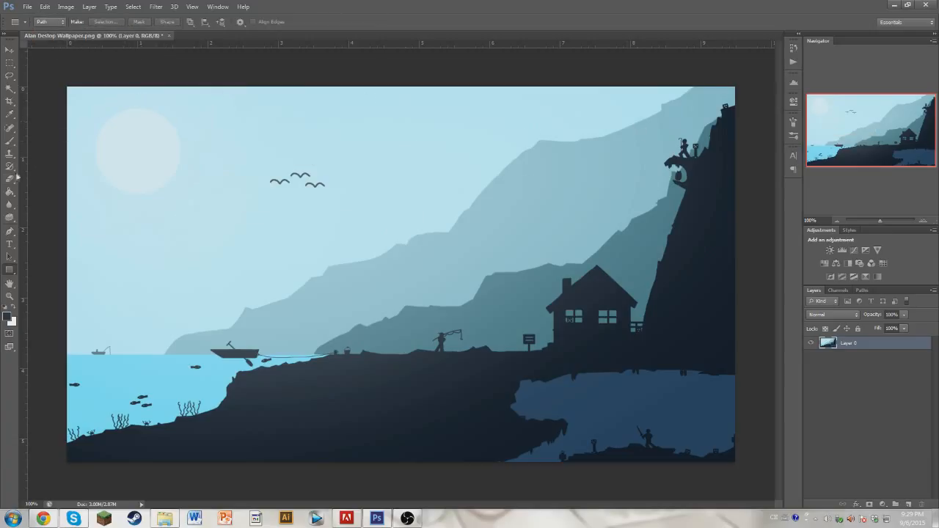
{"action": "left_click_drag", "start_coordinate": [162, 167], "coordinate": [534, 268]}
{"action": "key", "text": "ctrl+z"}
Step: View the shape tool variants, keeping the Rectangle tool, and return to the Move tool with no layer selected
{"action": "right_click", "coordinate": [10, 269]}
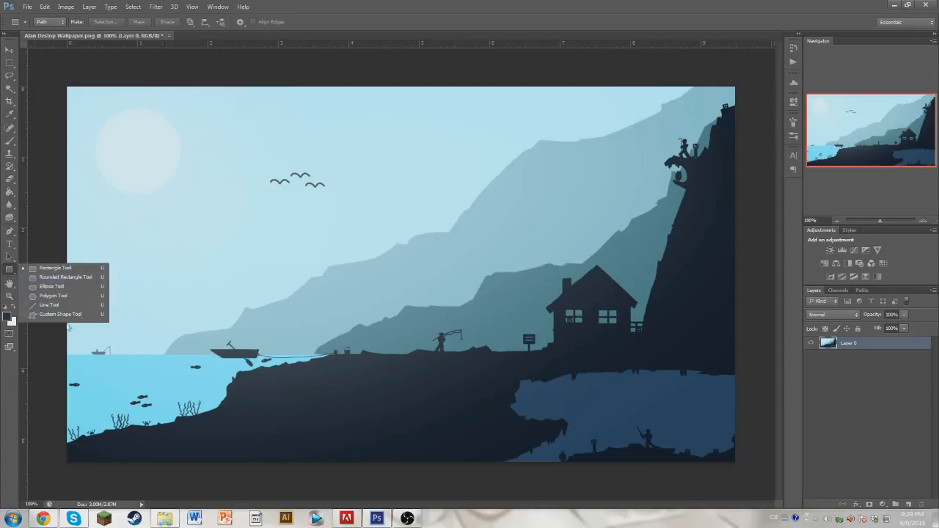
{"action": "left_click", "coordinate": [59, 313]}
{"action": "right_click", "coordinate": [12, 271]}
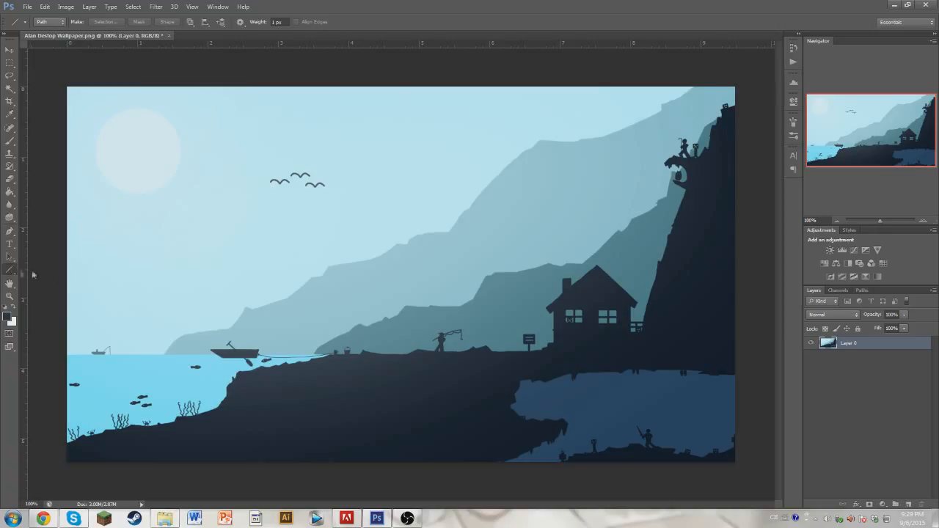
{"action": "left_click", "coordinate": [73, 271]}
{"action": "left_click", "coordinate": [10, 49]}
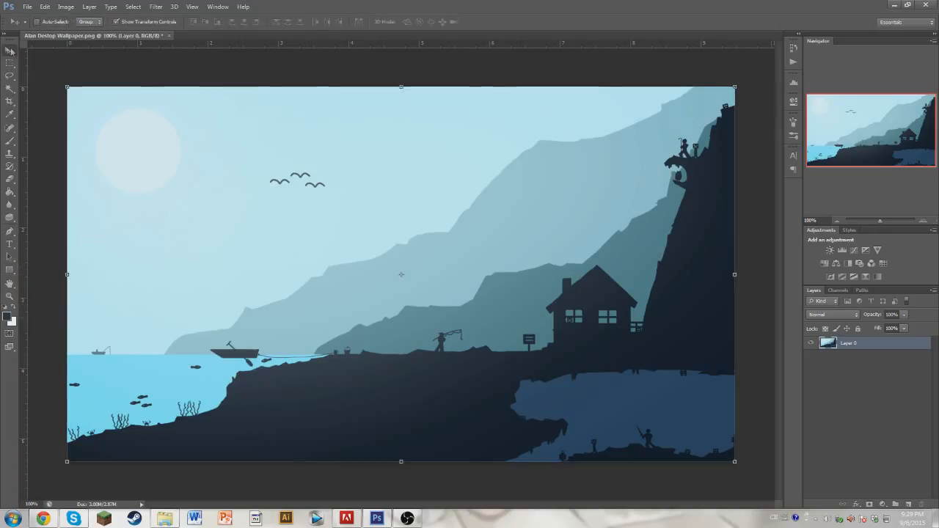
{"action": "left_click", "coordinate": [863, 380]}
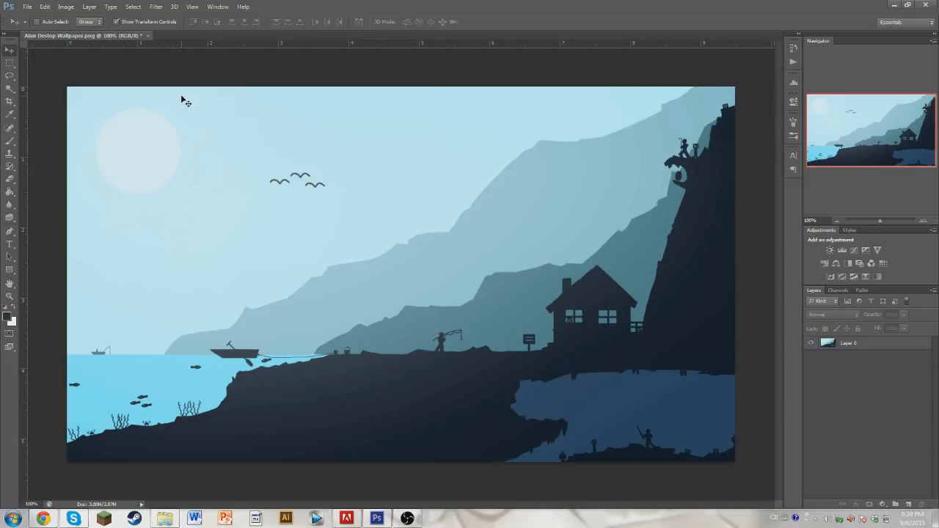
Step: Show the History panel and step the document back through the New Layer state to the Deselect state
{"action": "left_click", "coordinate": [213, 9]}
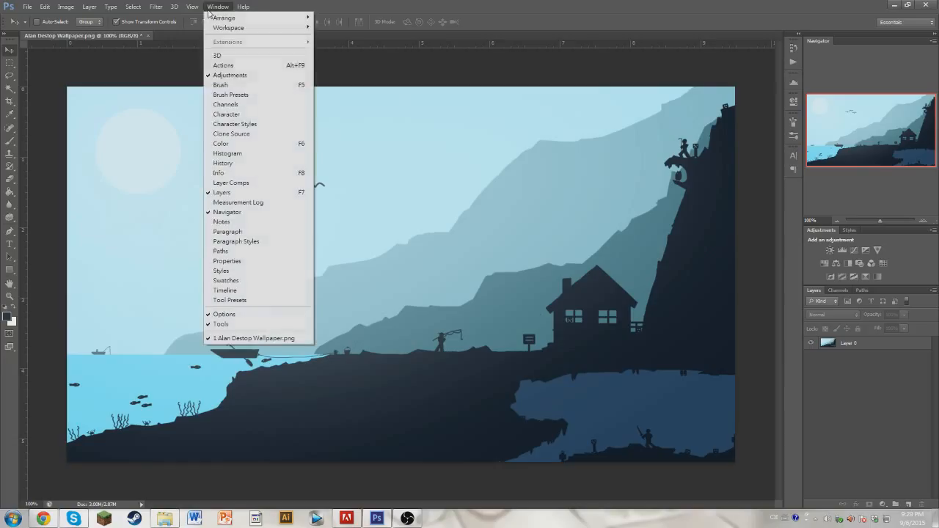
{"action": "left_click", "coordinate": [243, 165]}
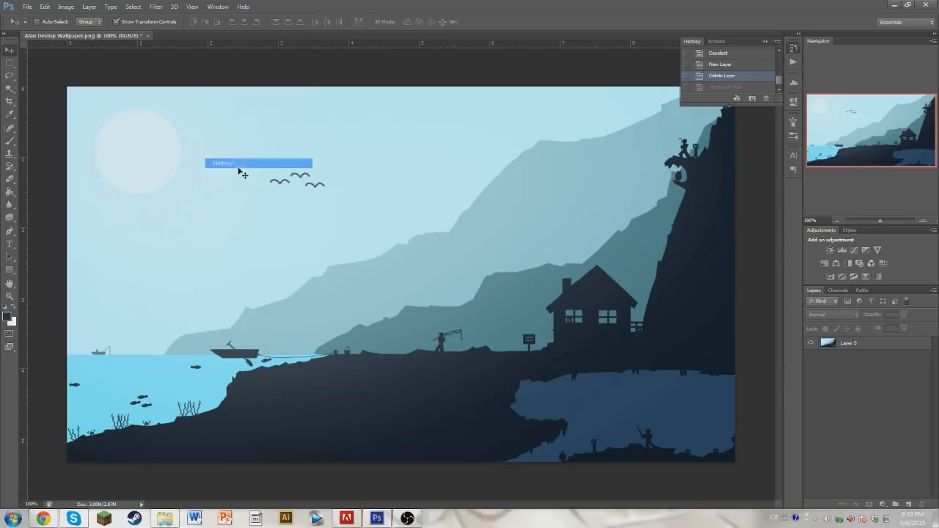
{"action": "left_click", "coordinate": [723, 65]}
{"action": "left_click", "coordinate": [721, 54]}
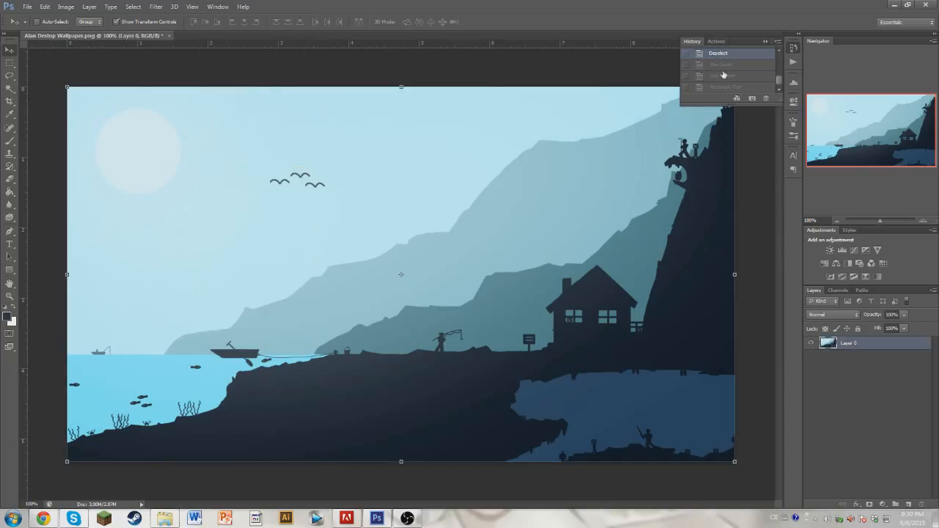
Step: Step the document history forward to the Delete Layer state and collapse the History panel
{"action": "left_click", "coordinate": [723, 67]}
{"action": "left_click", "coordinate": [725, 87]}
{"action": "left_click", "coordinate": [727, 78]}
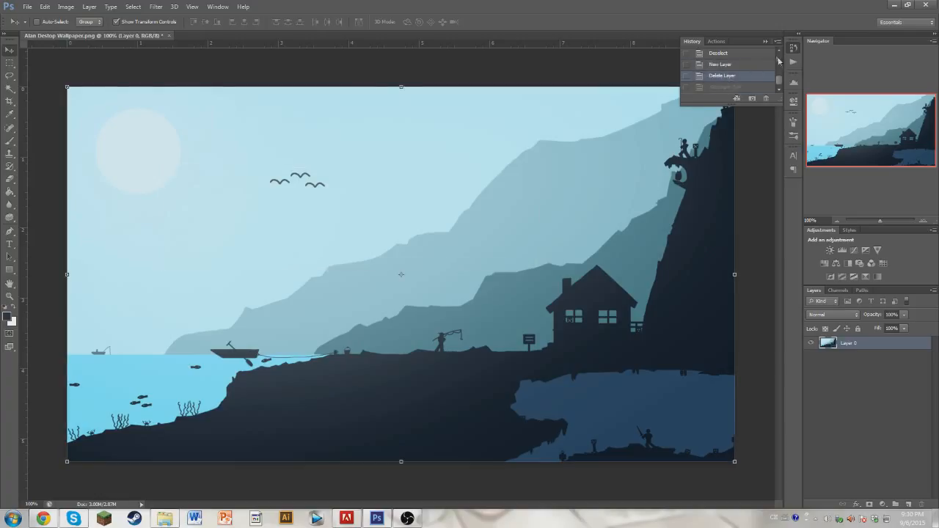
{"action": "left_click", "coordinate": [765, 42]}
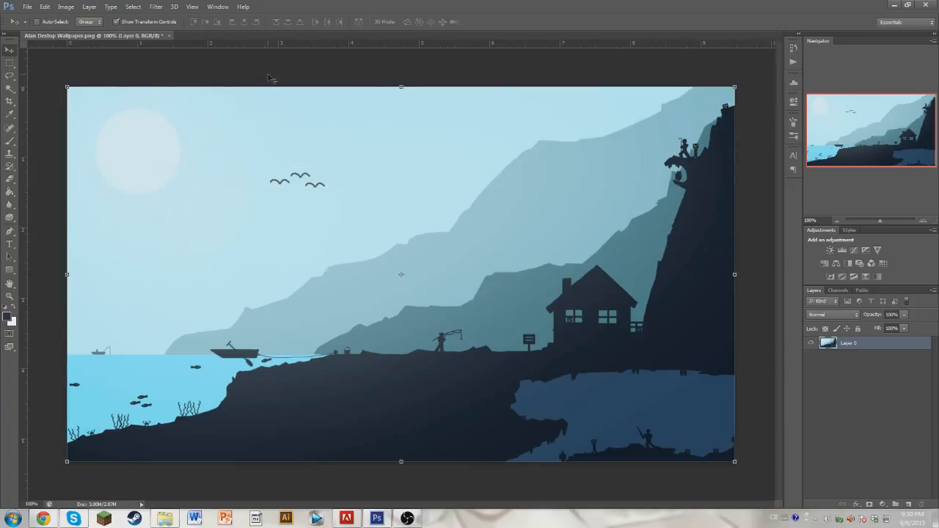
Step: Review which panels can be shown or hidden in the workspace, leaving no layer selected
{"action": "left_click", "coordinate": [218, 7]}
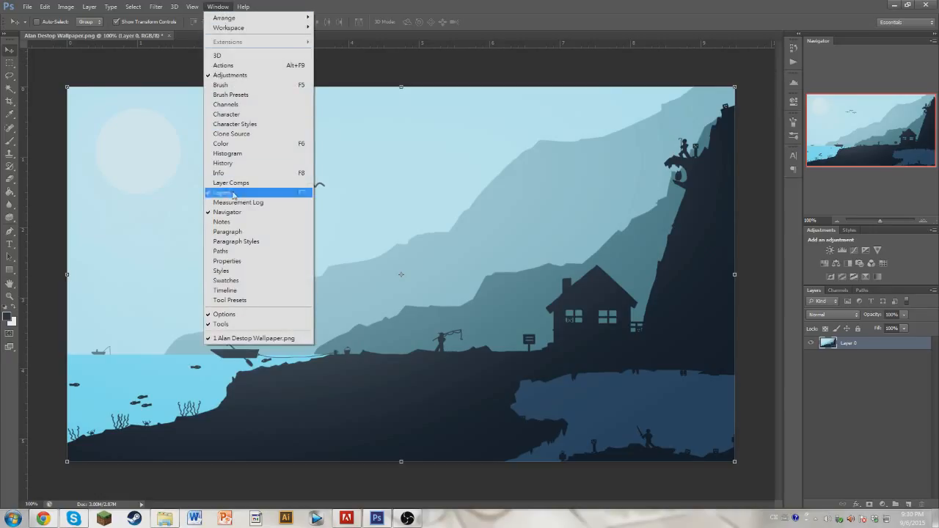
{"action": "left_click", "coordinate": [872, 415]}
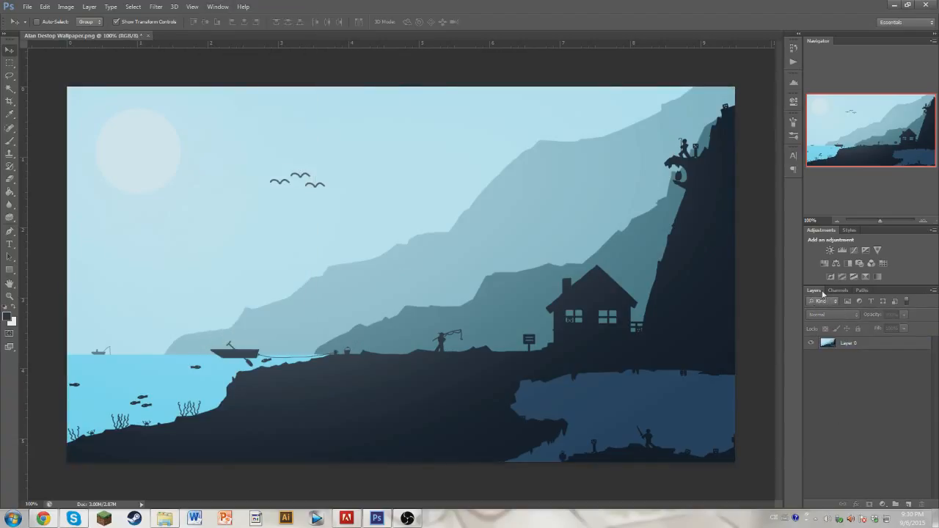
{"action": "left_click", "coordinate": [213, 7]}
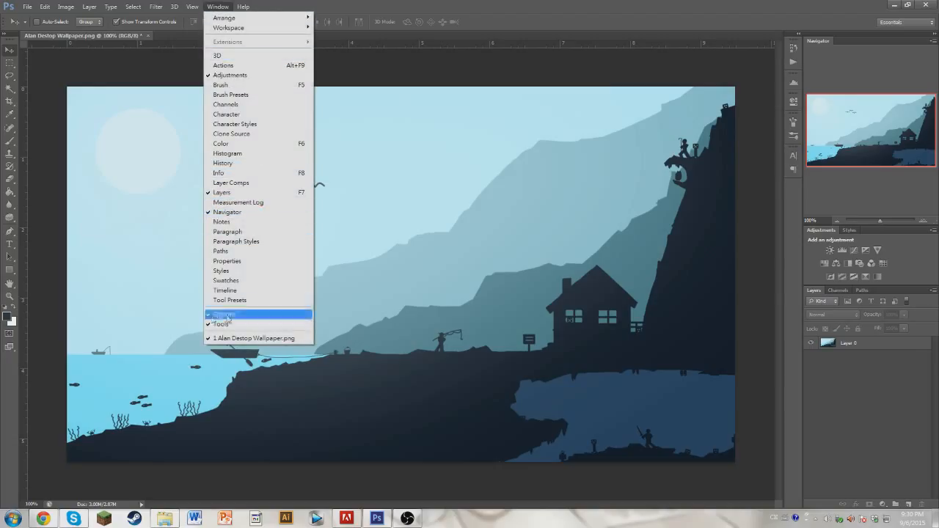
{"action": "left_click", "coordinate": [890, 417]}
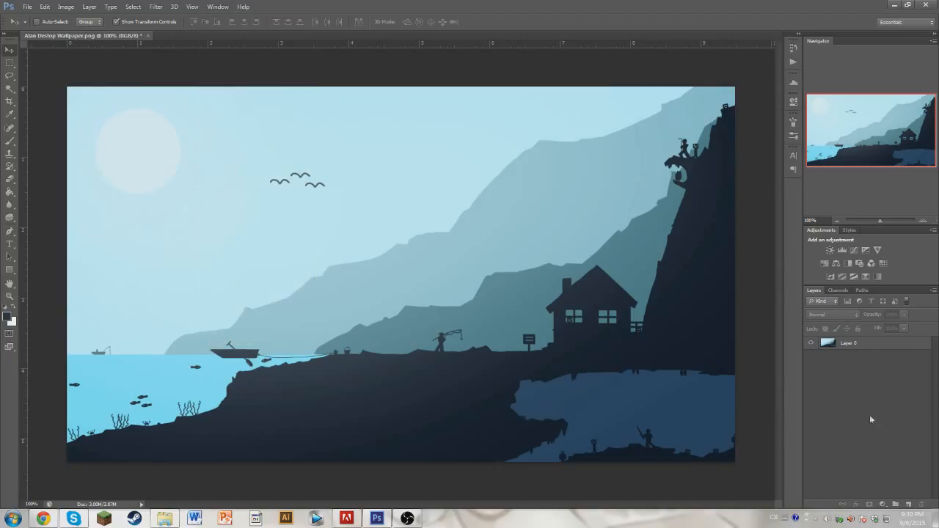
Step: Try duplicating Layer 0, offsetting the copy and merging it down, and return to the single original layer
{"action": "left_click", "coordinate": [311, 294]}
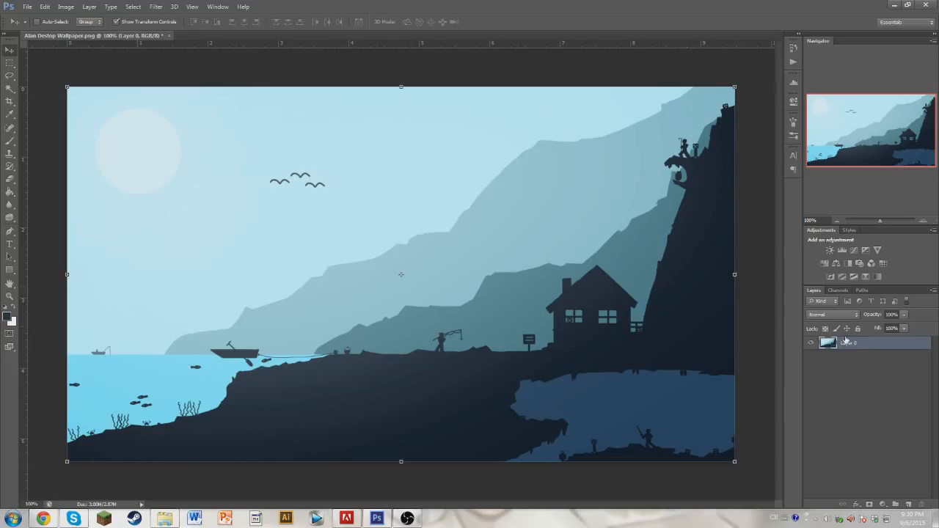
{"action": "key", "text": "ctrl+j"}
{"action": "mouse_move", "coordinate": [861, 345]}
{"action": "left_mouse_down"}
{"action": "mouse_move", "coordinate": [863, 381]}
{"action": "mouse_move", "coordinate": [857, 341]}
{"action": "left_mouse_up"}
{"action": "left_click_drag", "start_coordinate": [477, 274], "coordinate": [720, 295]}
{"action": "left_click_drag", "start_coordinate": [622, 376], "coordinate": [481, 380]}
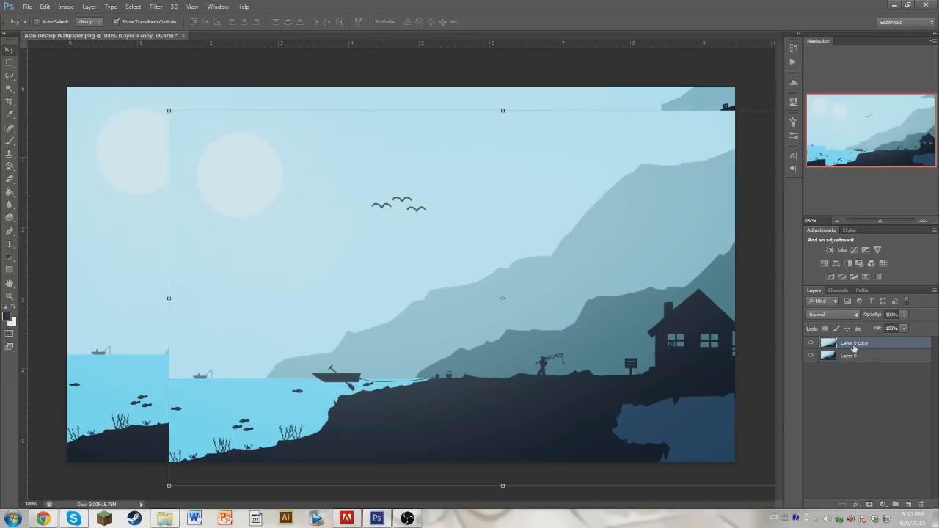
{"action": "key", "text": "ctrl+e"}
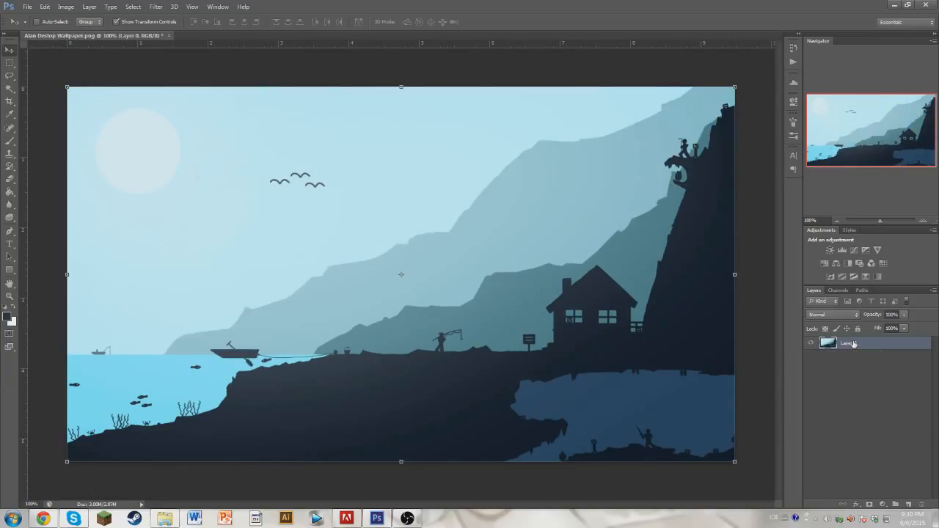
Step: Draw a large rectangular marquee selection across the middle of the image and deselect it
{"action": "left_click", "coordinate": [10, 63]}
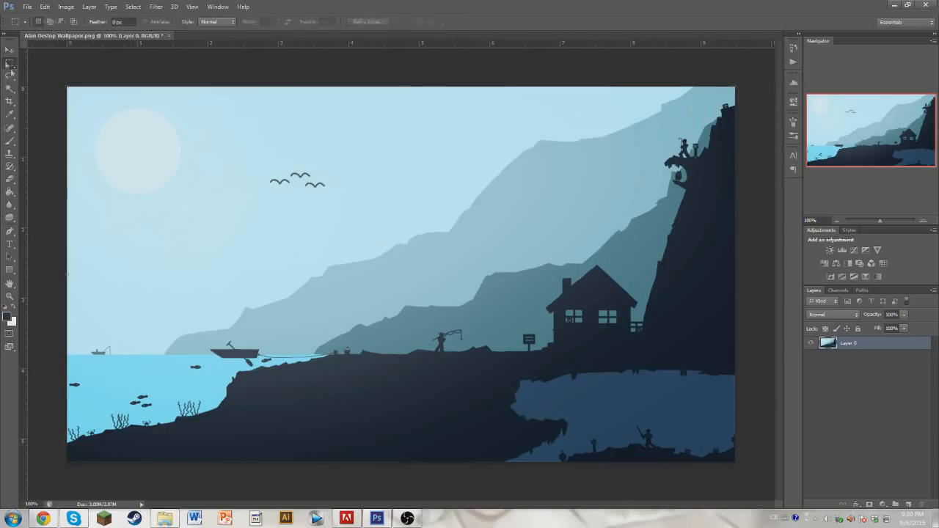
{"action": "left_click_drag", "start_coordinate": [232, 188], "coordinate": [610, 294]}
{"action": "left_click", "coordinate": [604, 276]}
Step: Try a Levels adjustment on Layer 0 by raising the black input level, and discard it
{"action": "key", "text": "ctrl+l"}
{"action": "left_click_drag", "start_coordinate": [481, 121], "coordinate": [681, 164]}
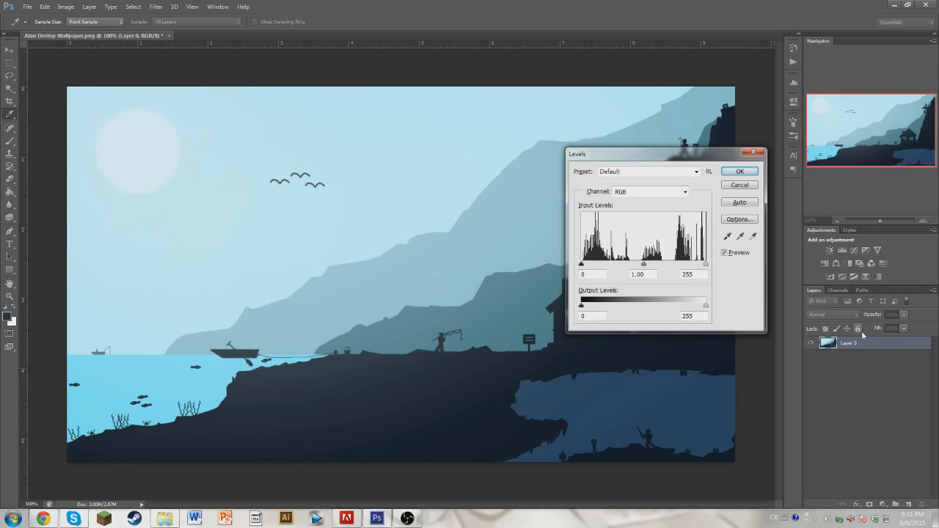
{"action": "left_click_drag", "start_coordinate": [582, 265], "coordinate": [657, 267]}
{"action": "key", "text": "alt"}
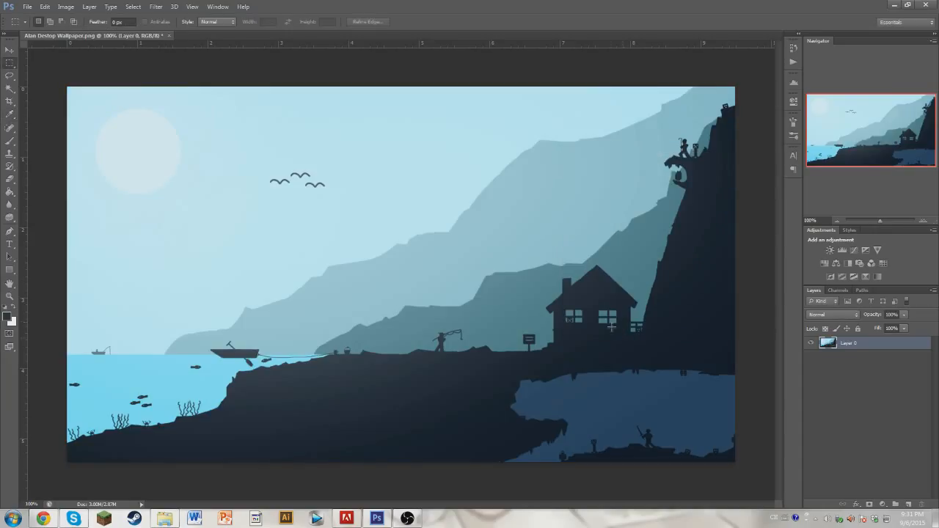
Step: Test the Hue/Saturation adjustment sliders on Layer 0 and discard the changes
{"action": "key", "text": "ctrl+u"}
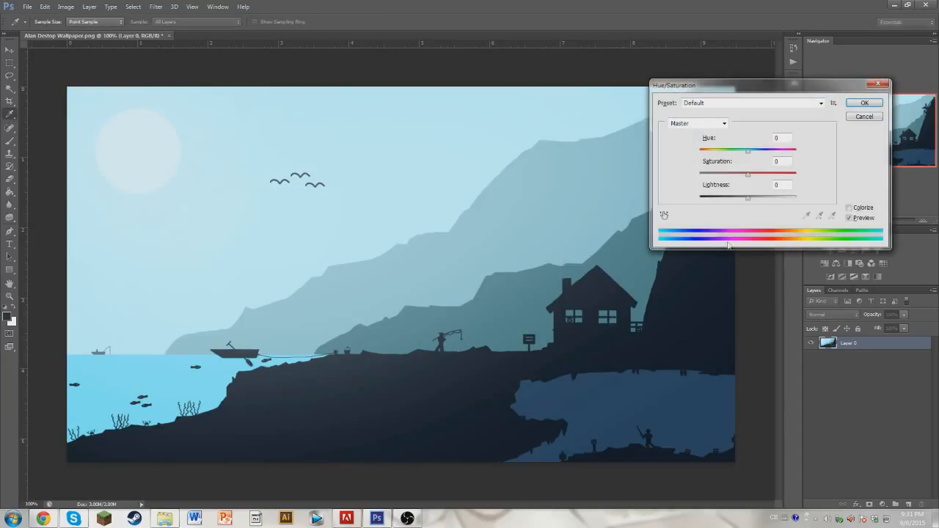
{"action": "left_click_drag", "start_coordinate": [760, 89], "coordinate": [778, 129]}
{"action": "left_click_drag", "start_coordinate": [749, 185], "coordinate": [652, 196]}
{"action": "left_click", "coordinate": [865, 151]}
{"action": "key", "text": "m"}
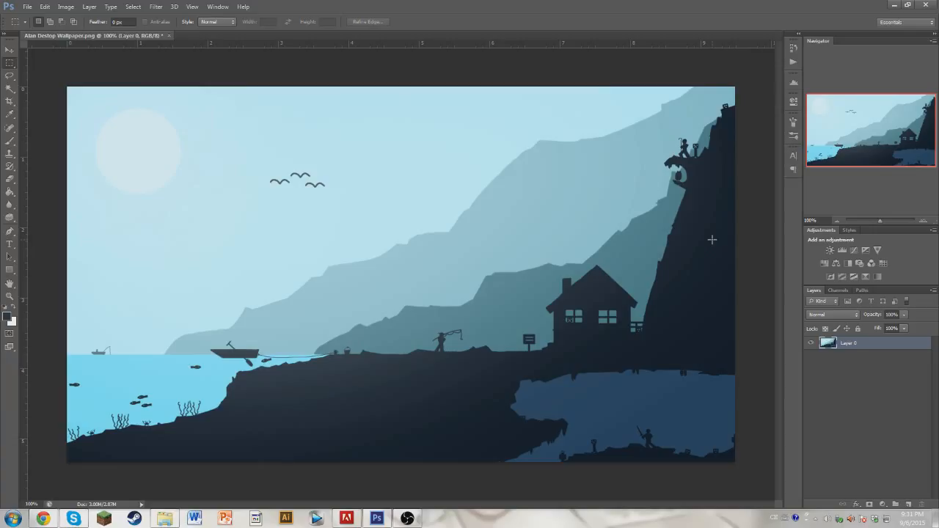
Step: Return to the Move tool, clear the layer selection and reselect Layer 0
{"action": "left_click", "coordinate": [7, 52]}
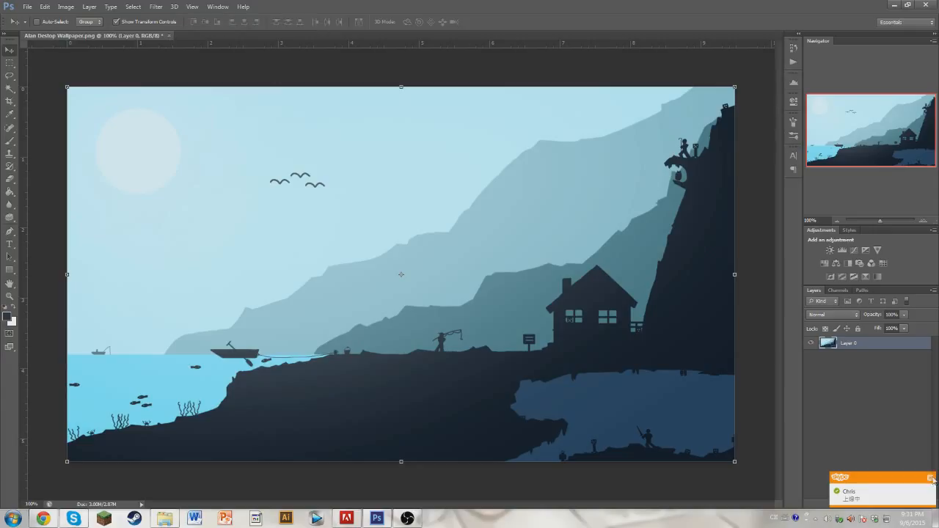
{"action": "left_click", "coordinate": [894, 425]}
{"action": "left_click", "coordinate": [853, 346]}
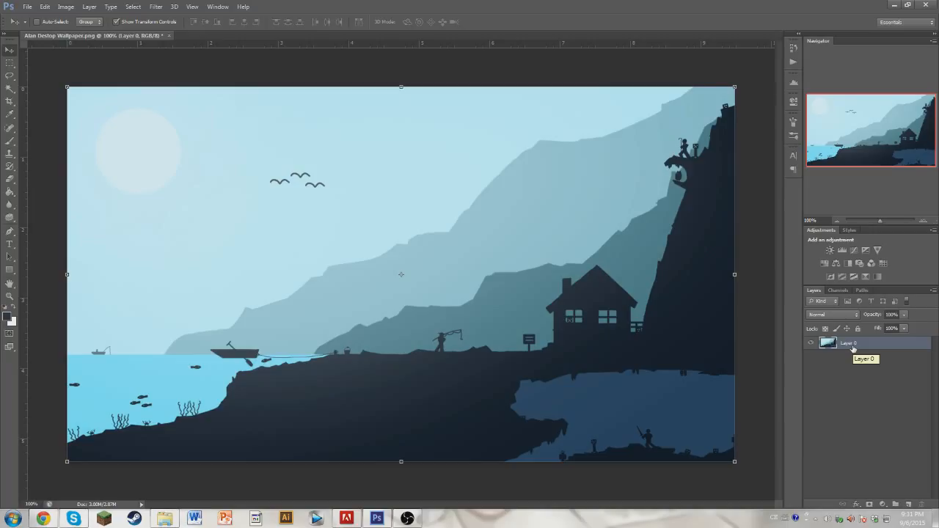